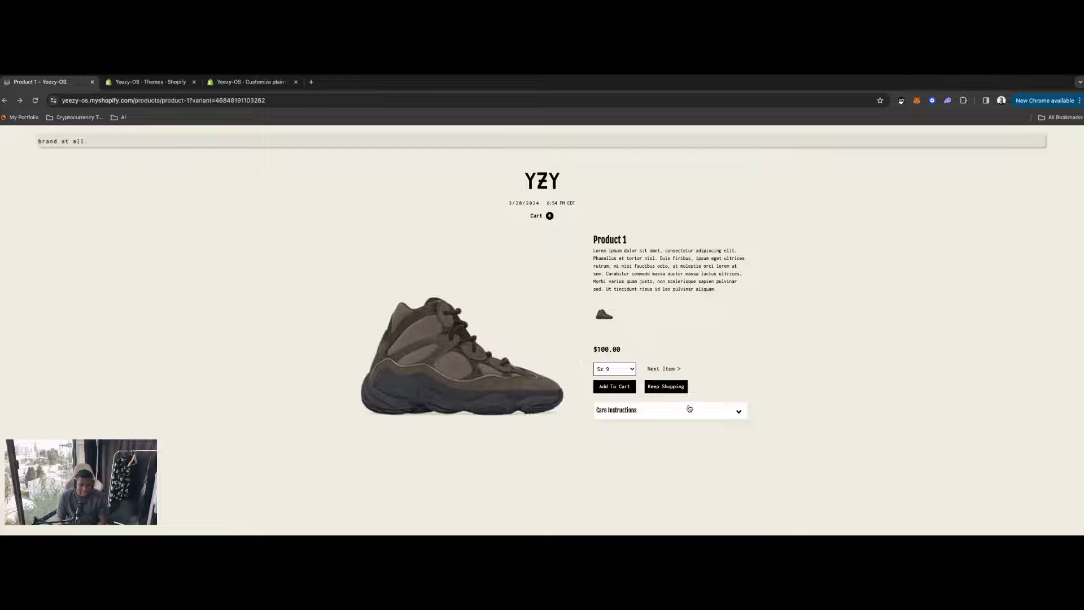
# Expand the Care Instructions section on the Product 1 page to examine its text, then collapse it.
pyautogui.click(651, 415)
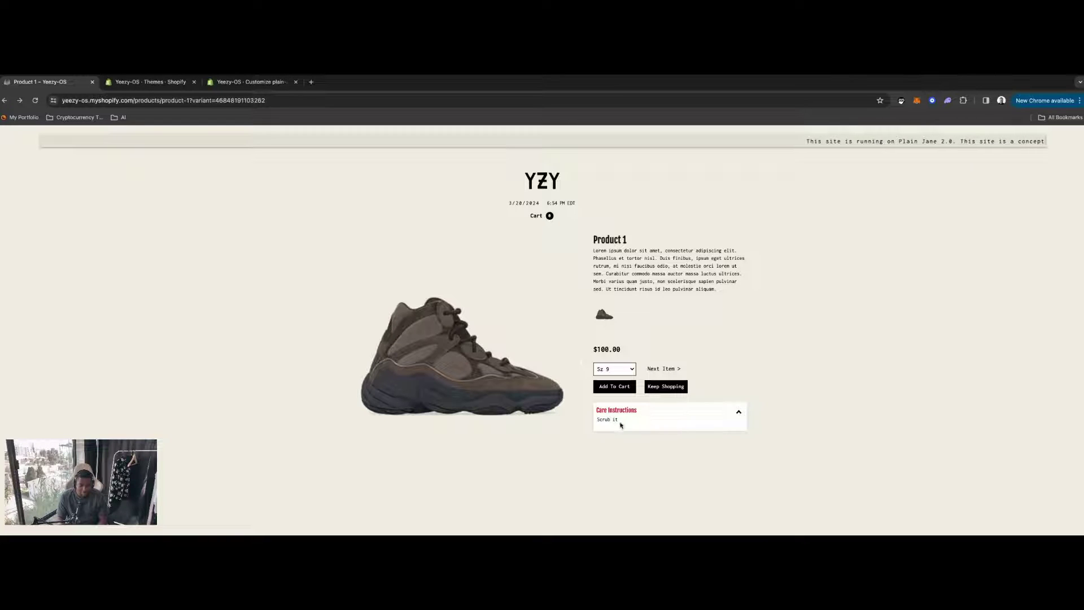
pyautogui.rightClick(598, 420)
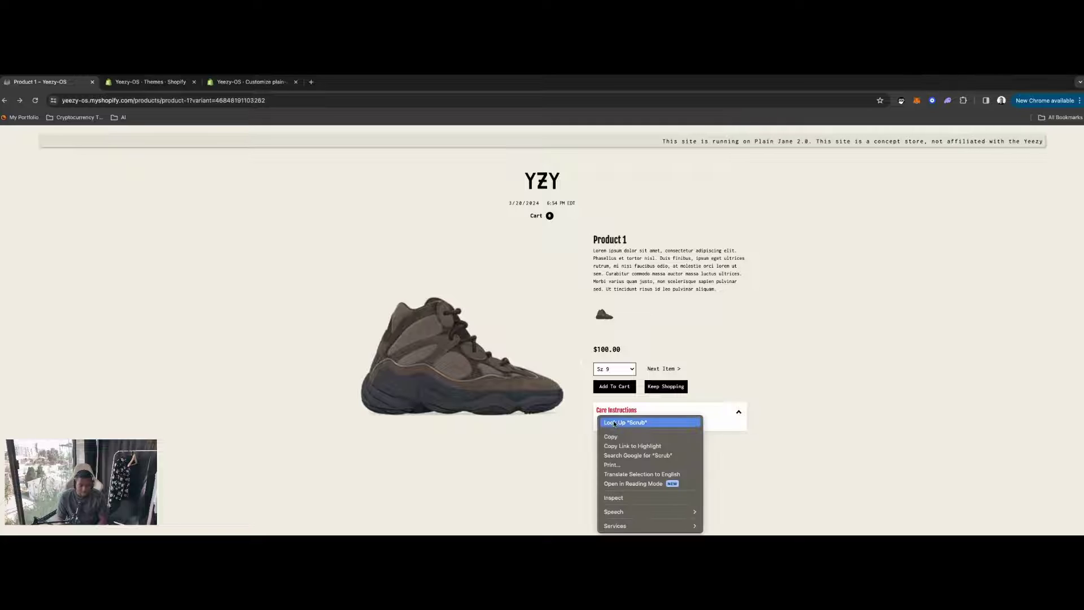
pyautogui.click(588, 428)
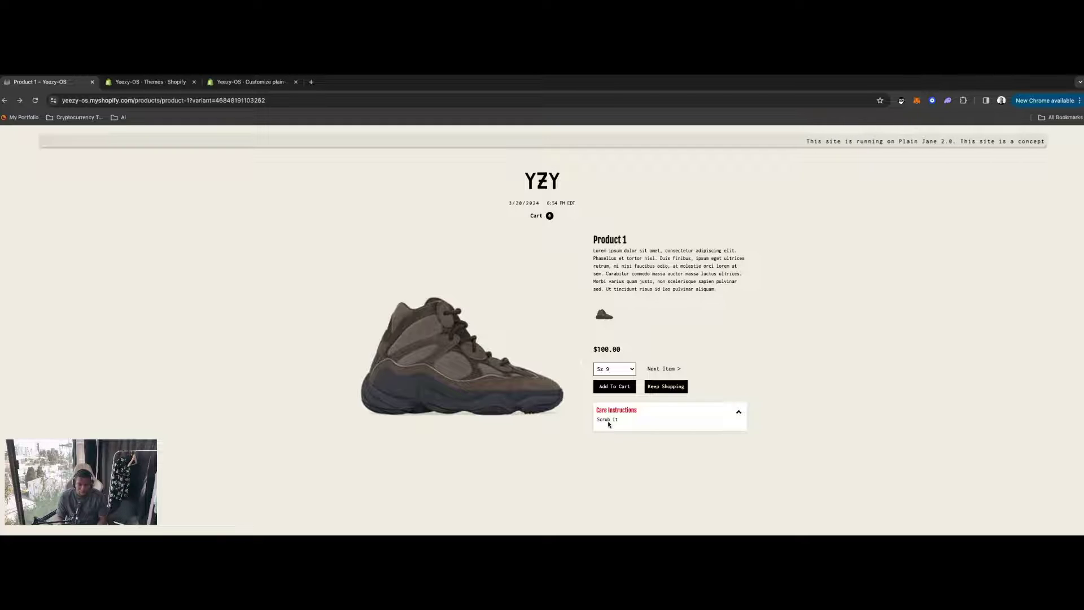
pyautogui.click(654, 416)
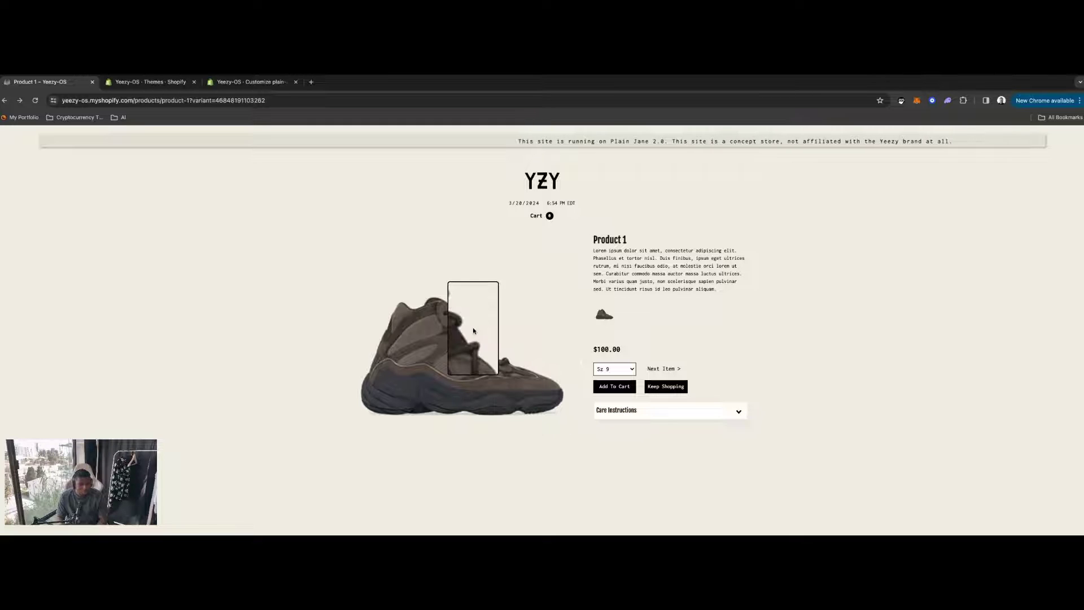
# Switch to the Shopify admin and open the product metafield definitions in the store's custom data settings.
pyautogui.click(144, 84)
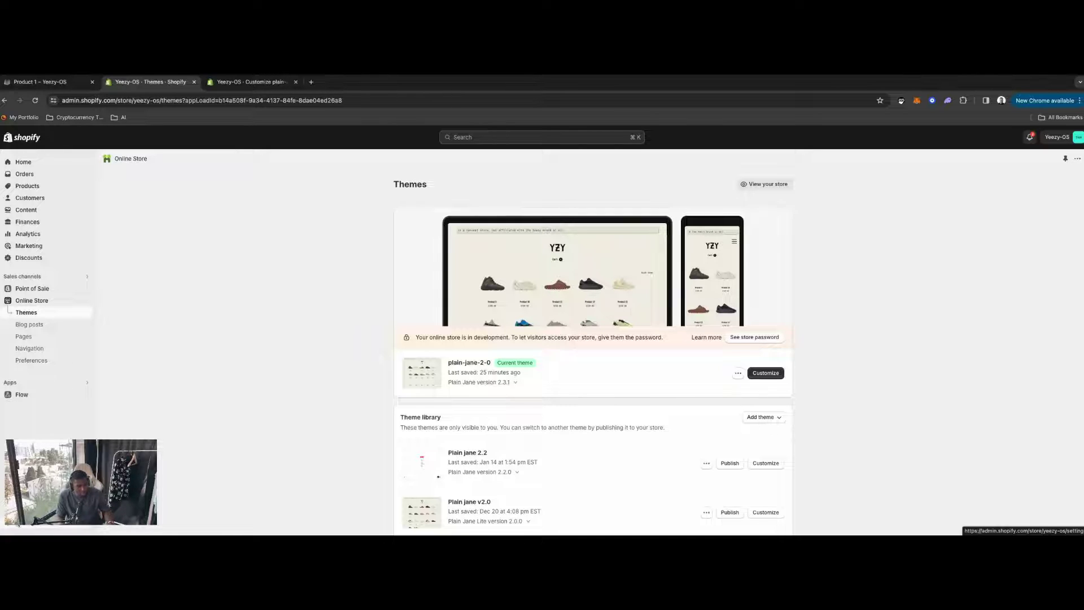
pyautogui.click(19, 524)
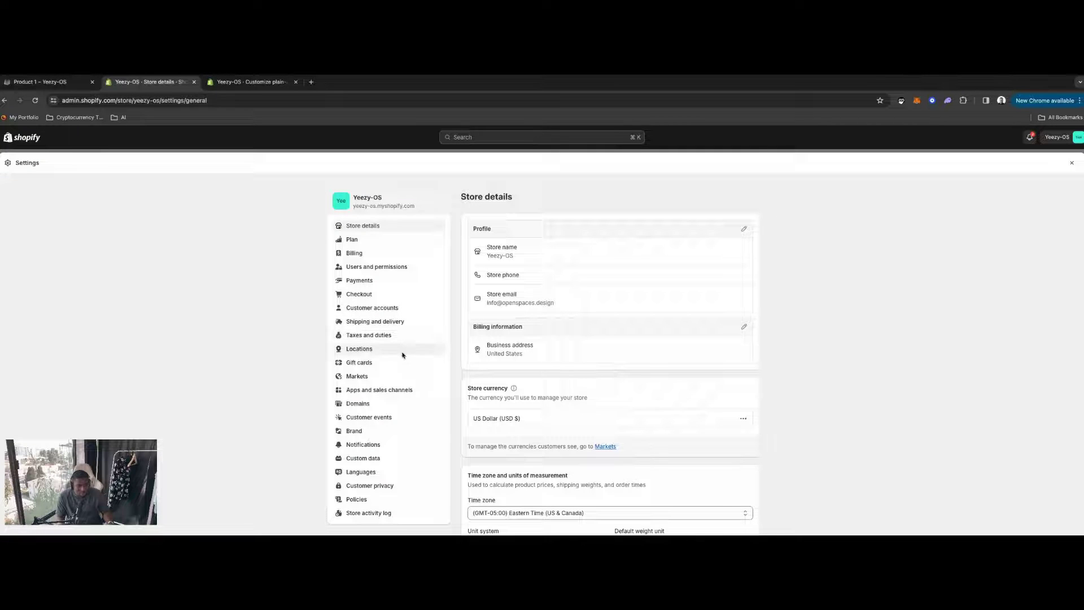
pyautogui.click(377, 459)
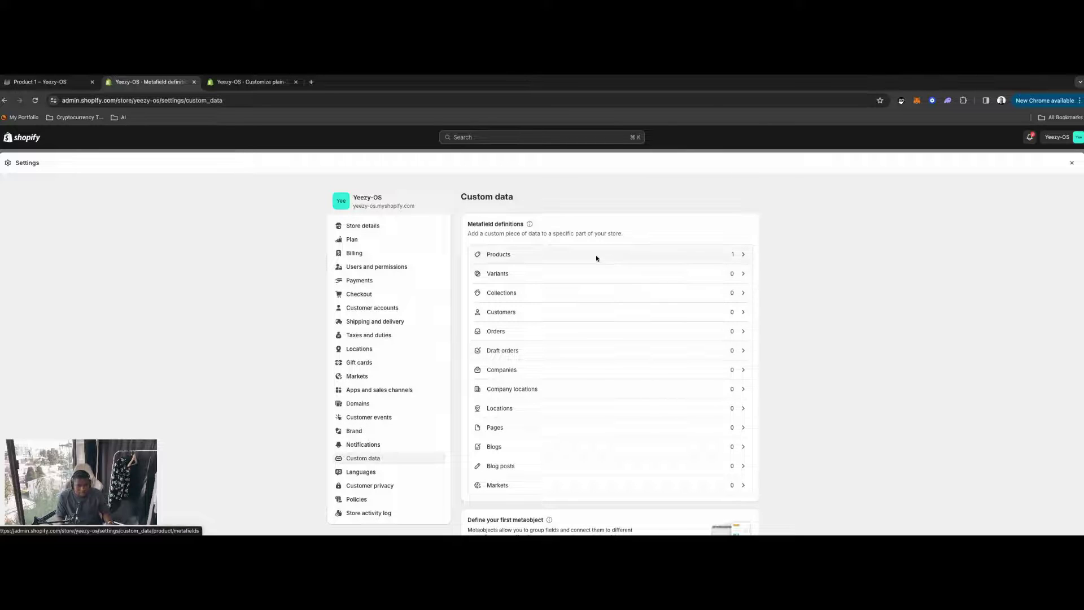
pyautogui.click(585, 255)
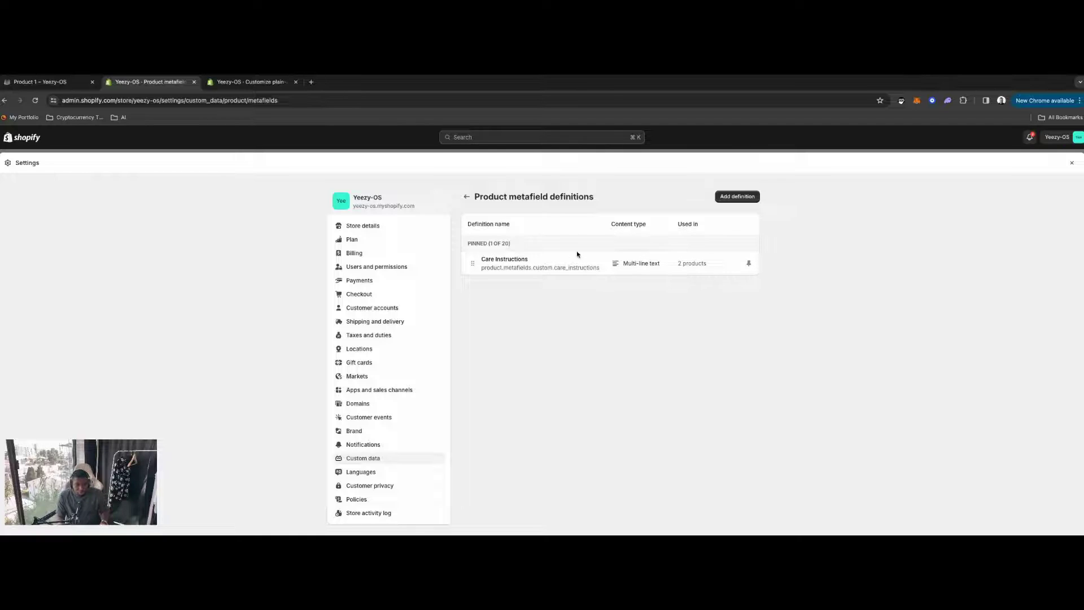
# Start a new product metafield definition and name it Shipping Details.
pyautogui.click(738, 197)
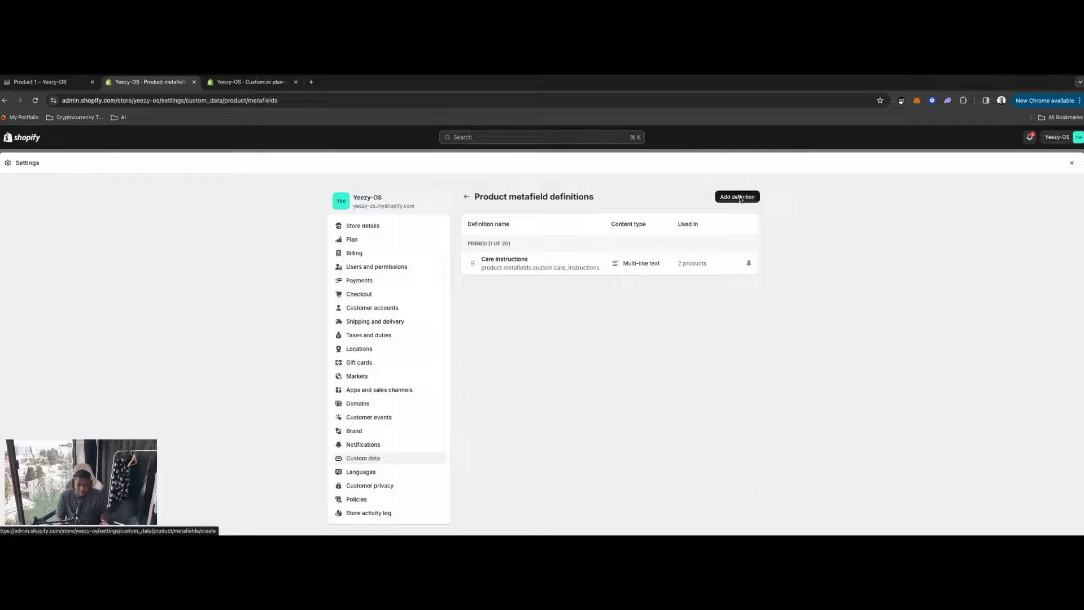
pyautogui.click(544, 239)
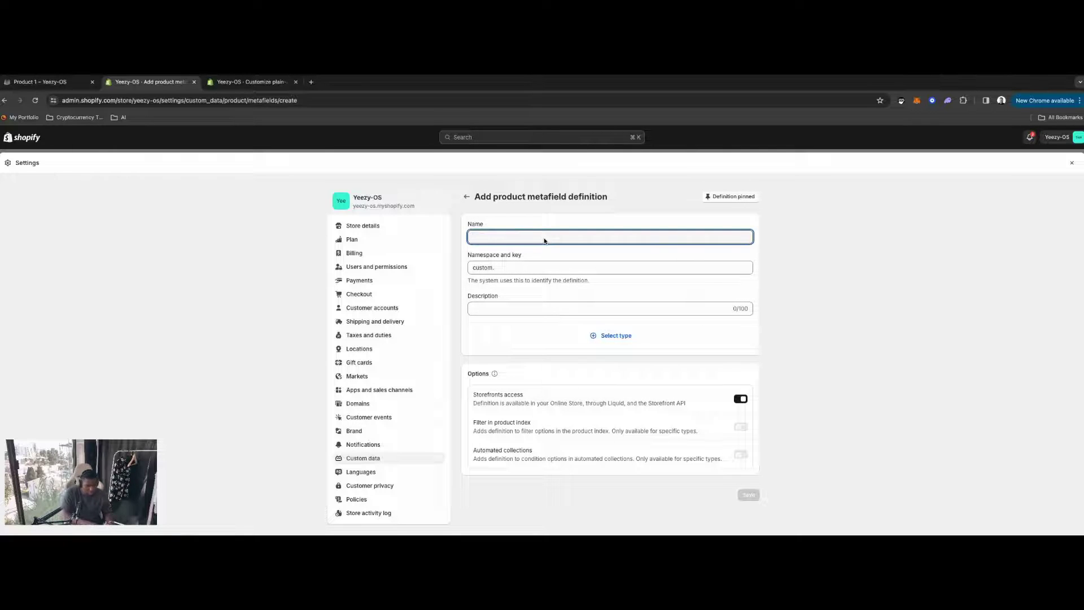
pyautogui.write('Shipping ')
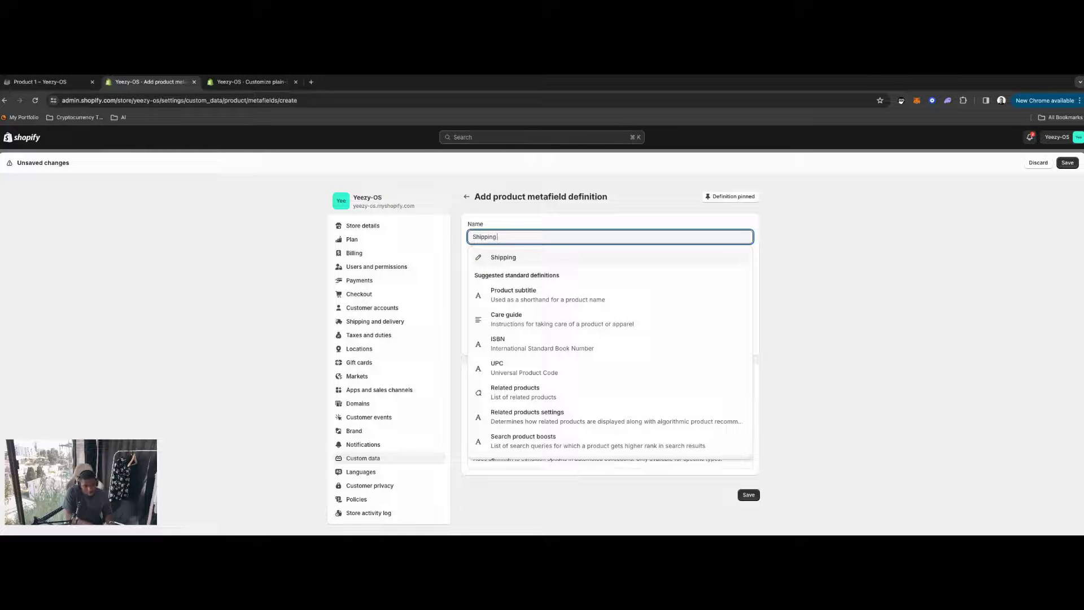
pyautogui.write('Det')
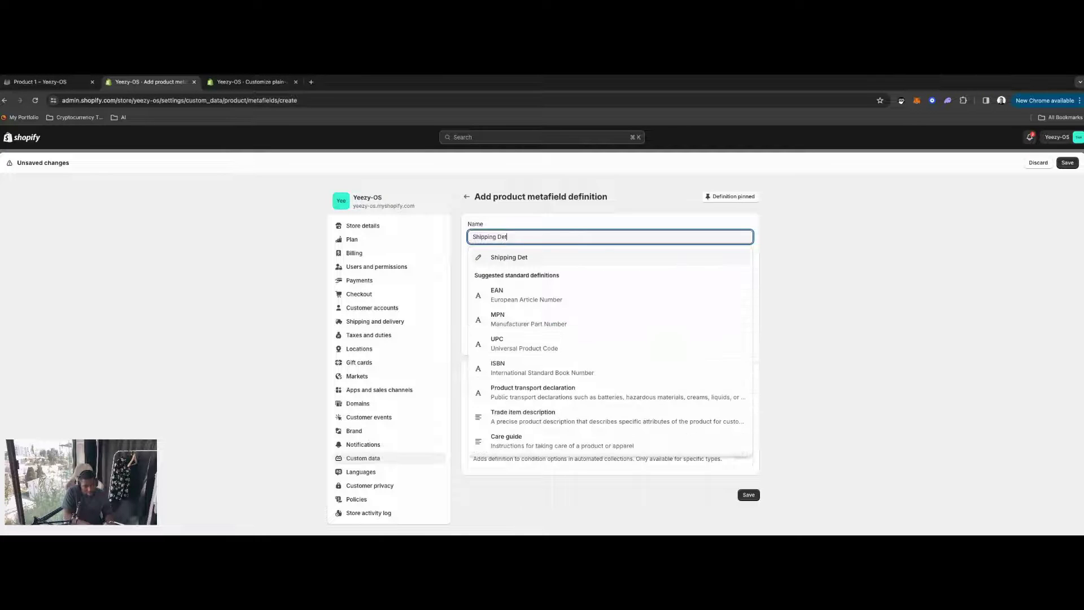
pyautogui.write('a')
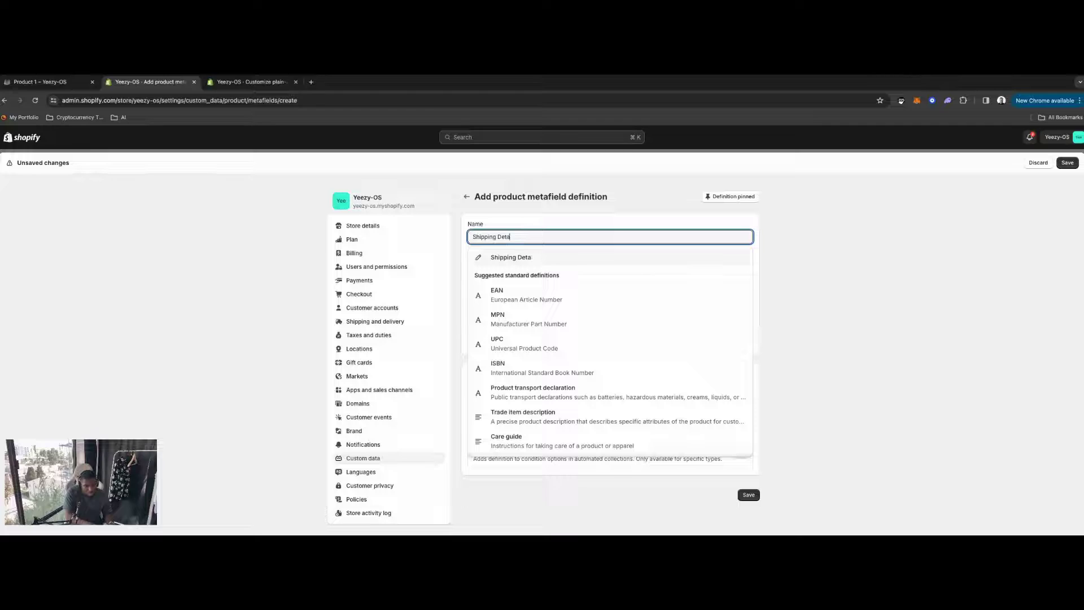
pyautogui.write('ils')
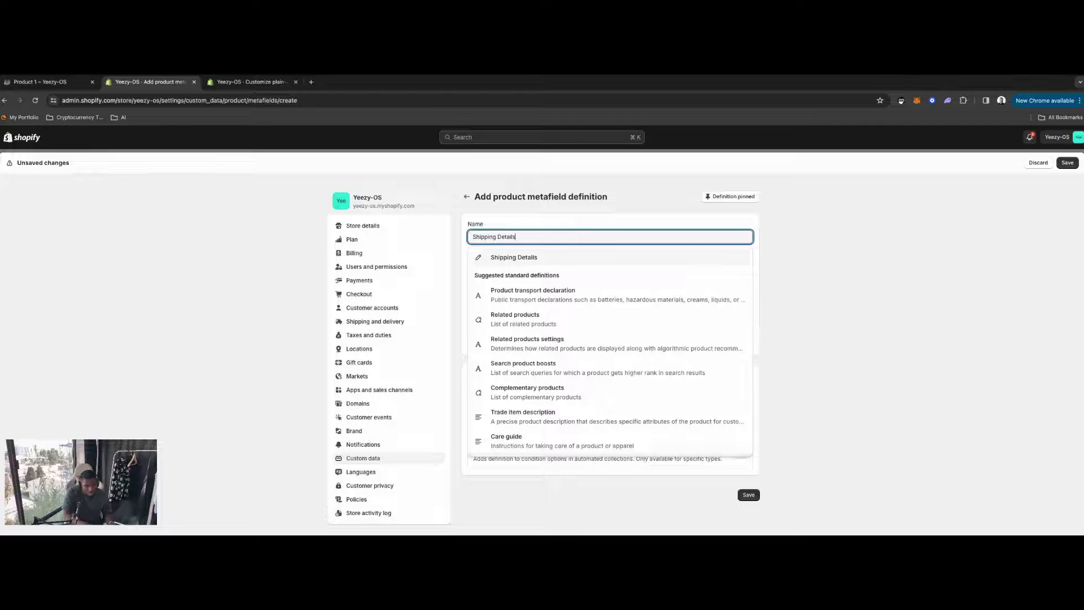
pyautogui.click(515, 258)
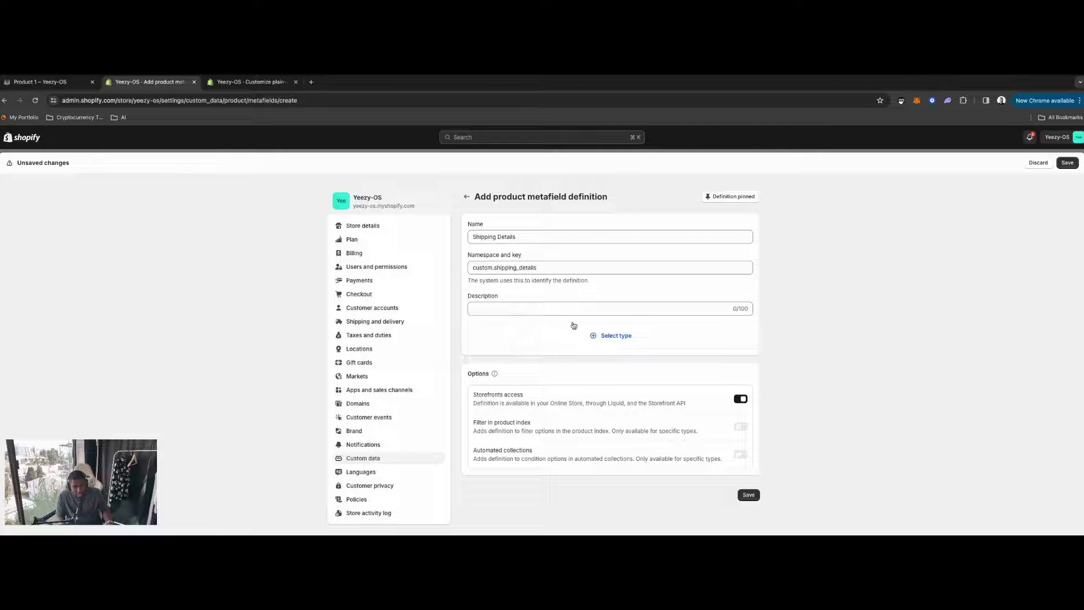
# Set the Shipping Details definition's type to Multi-line text and save it.
pyautogui.click(606, 337)
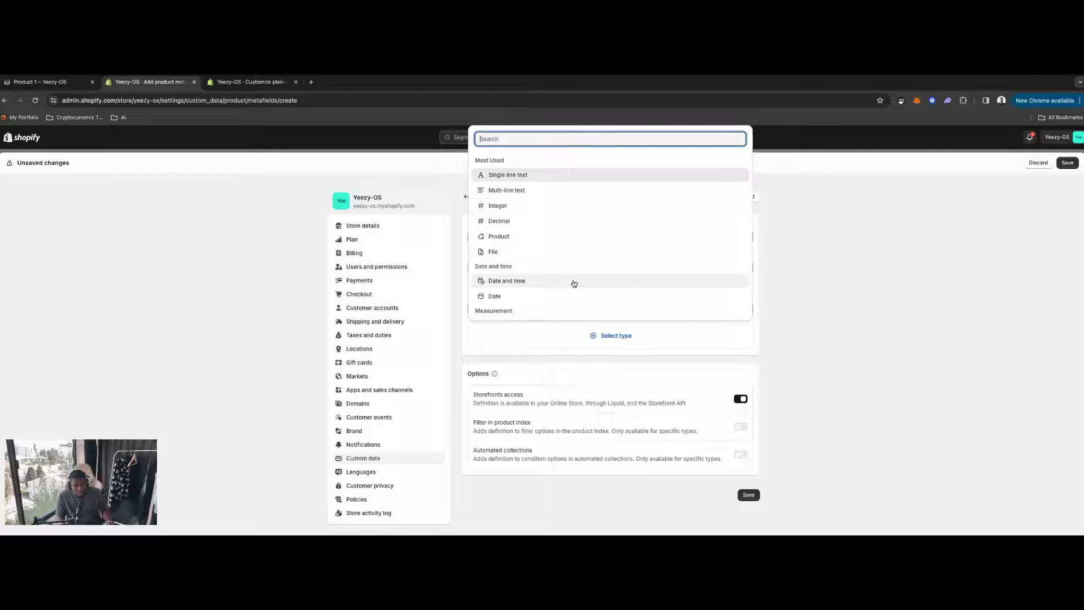
pyautogui.click(518, 191)
pyautogui.click(643, 199)
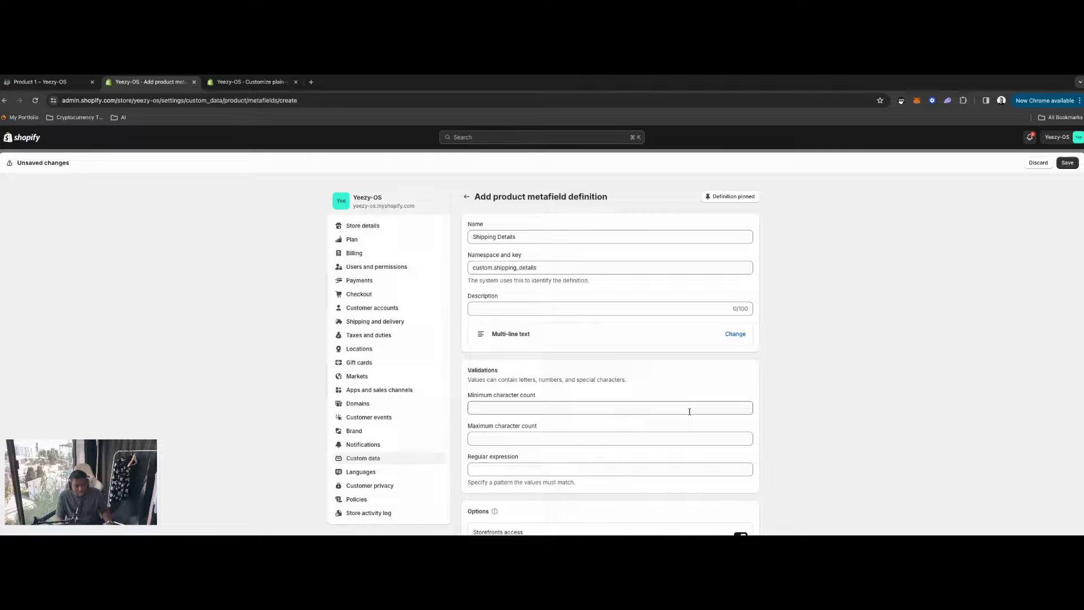
pyautogui.scroll(-3, 690, 412)
pyautogui.scroll(-6, 690, 411)
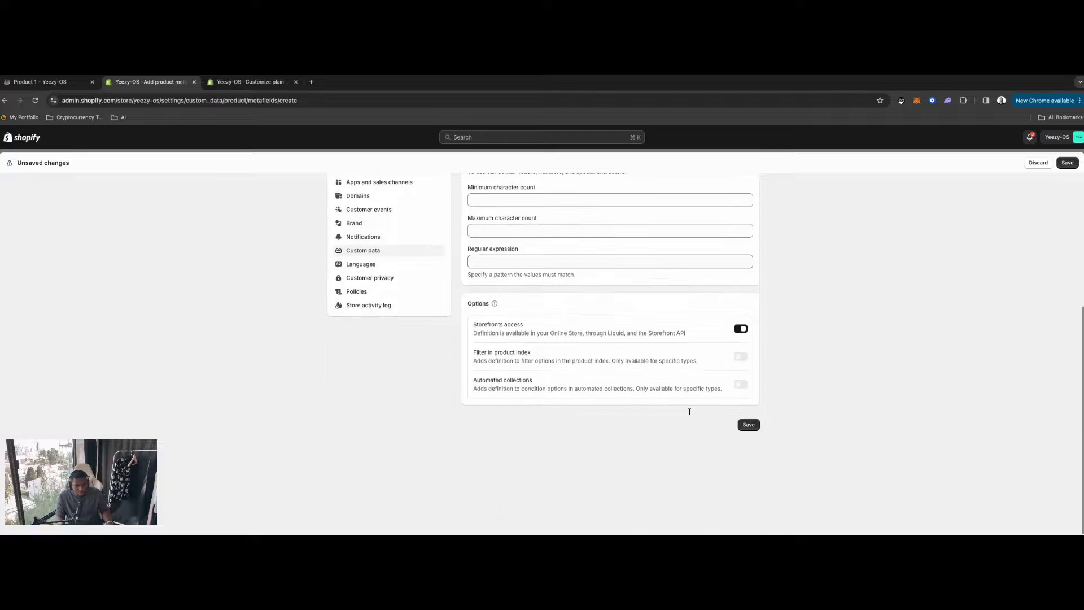
pyautogui.click(750, 426)
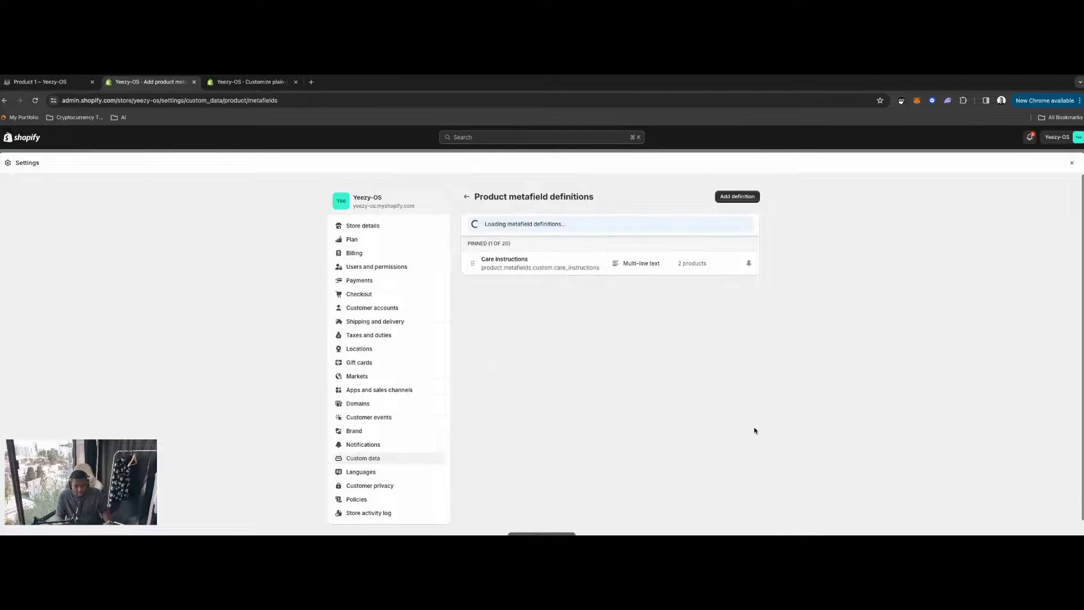
# Start another product metafield definition and name it Sizing Chart.
pyautogui.click(723, 197)
pyautogui.click(576, 237)
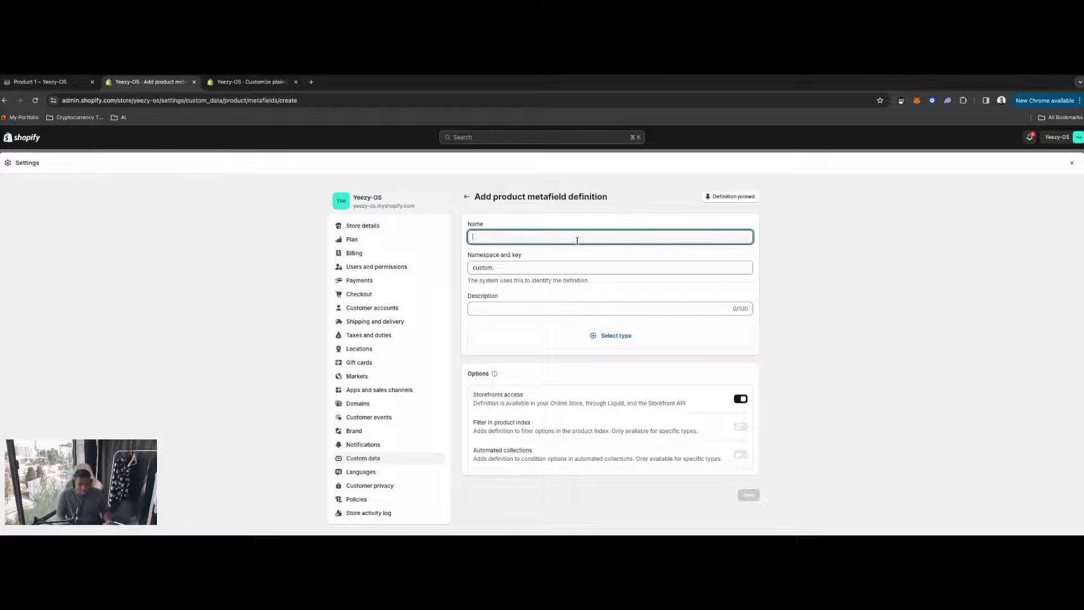
pyautogui.write('Sizing')
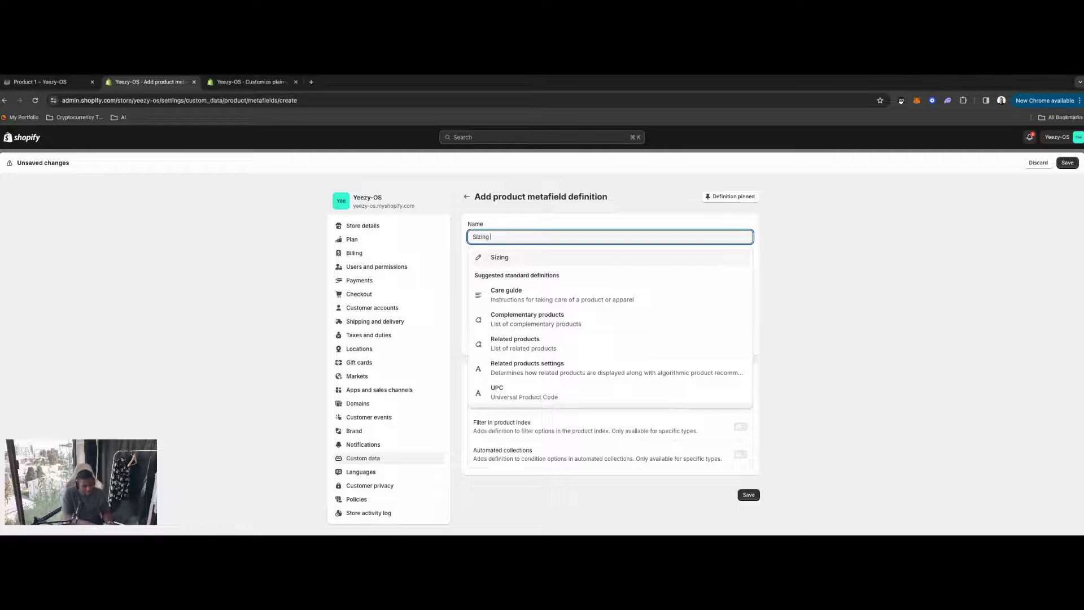
pyautogui.write(' Chart')
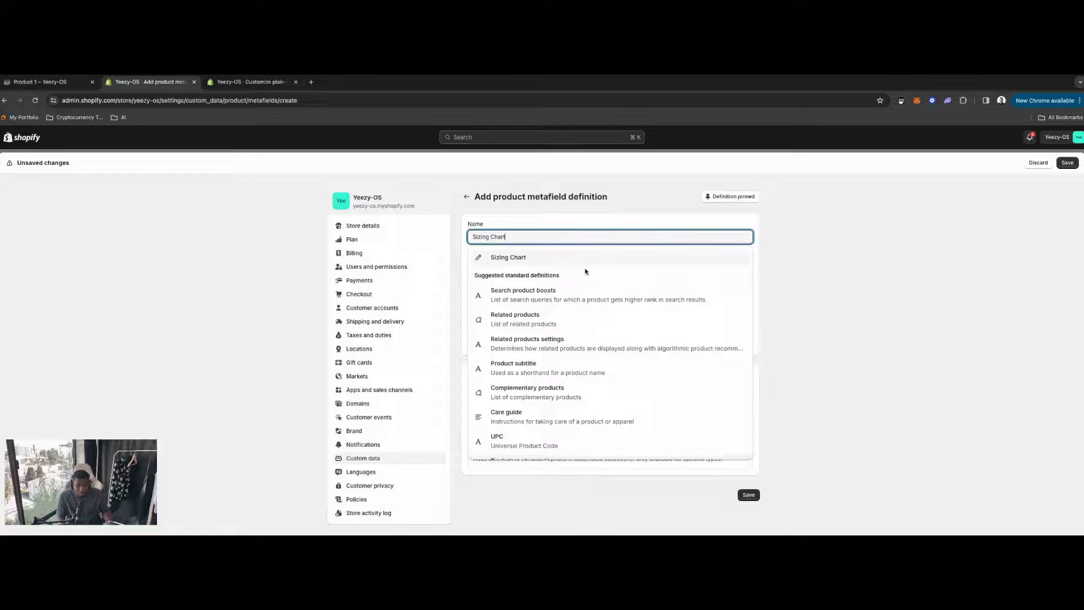
pyautogui.scroll(-1, 572, 367)
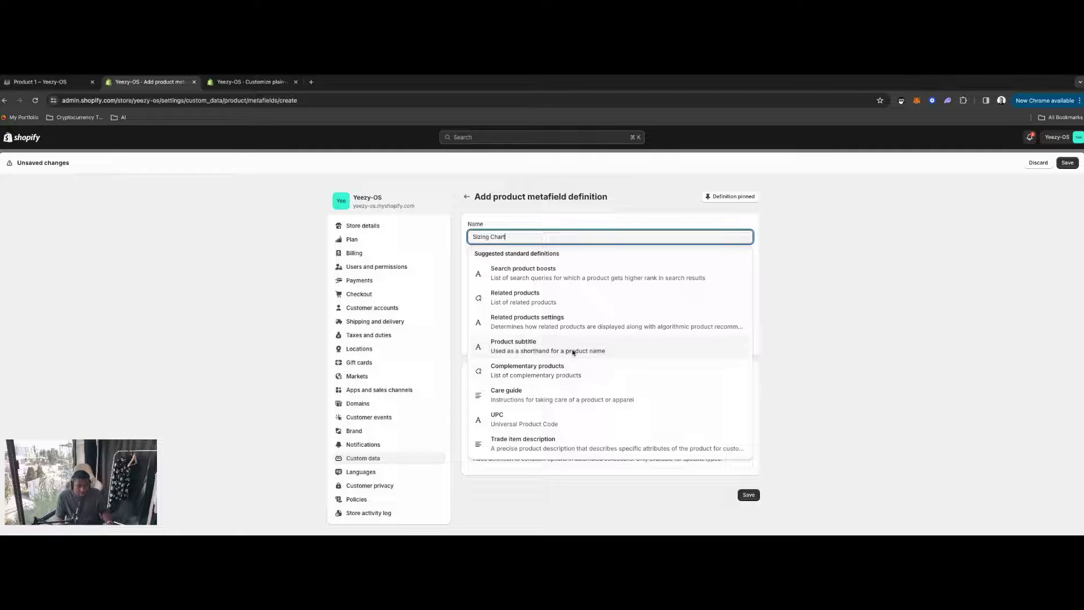
pyautogui.scroll(1, 548, 339)
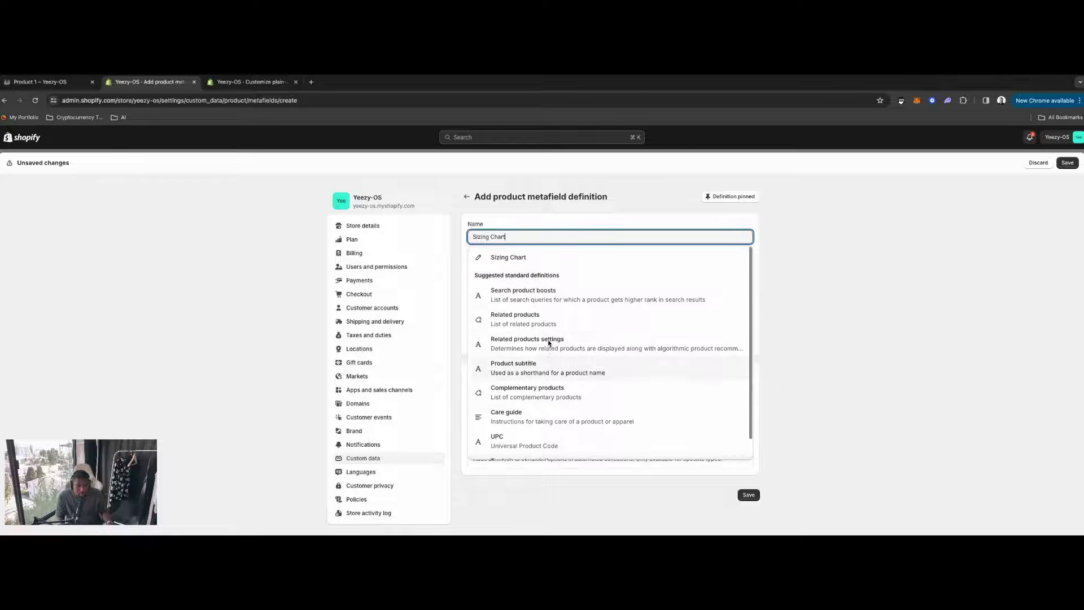
pyautogui.click(479, 258)
# Set the Sizing Chart definition's content type to the Page reference.
pyautogui.scroll(-1, 559, 330)
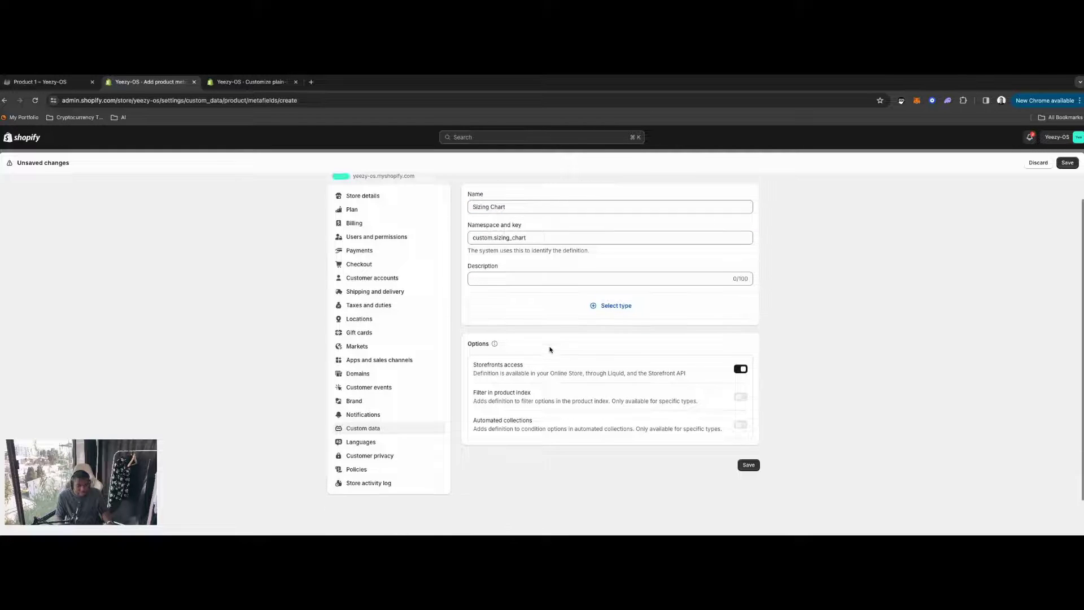
pyautogui.click(612, 298)
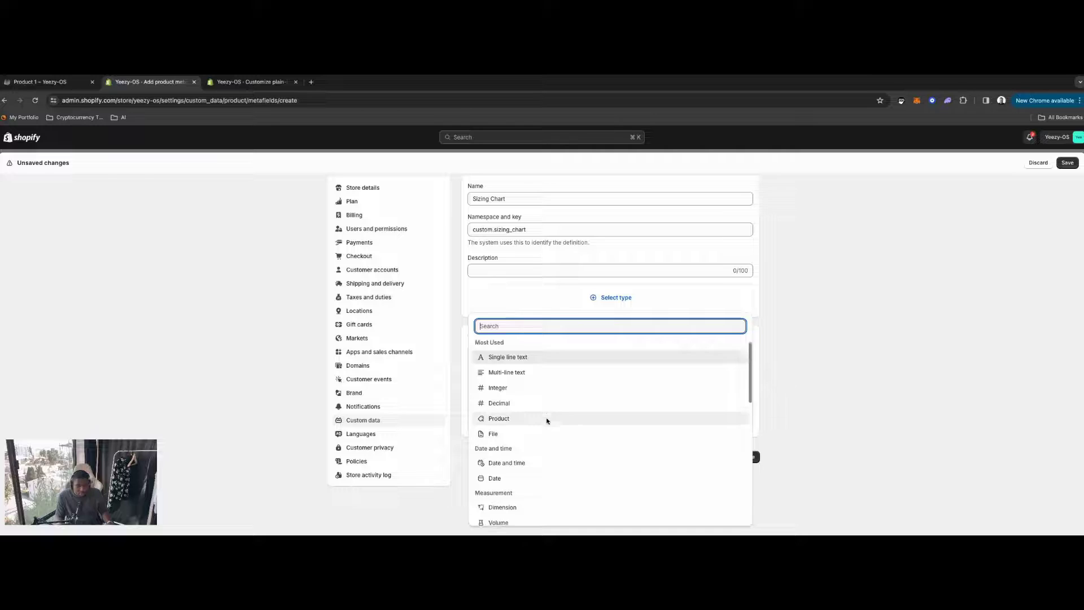
pyautogui.scroll(-6, 545, 419)
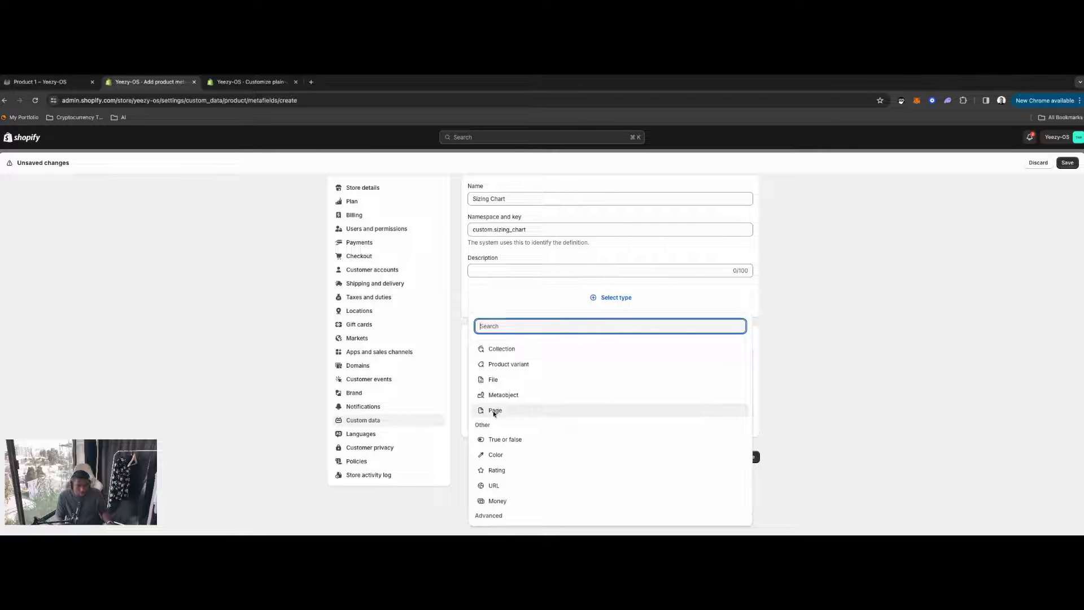
pyautogui.scroll(6, 508, 406)
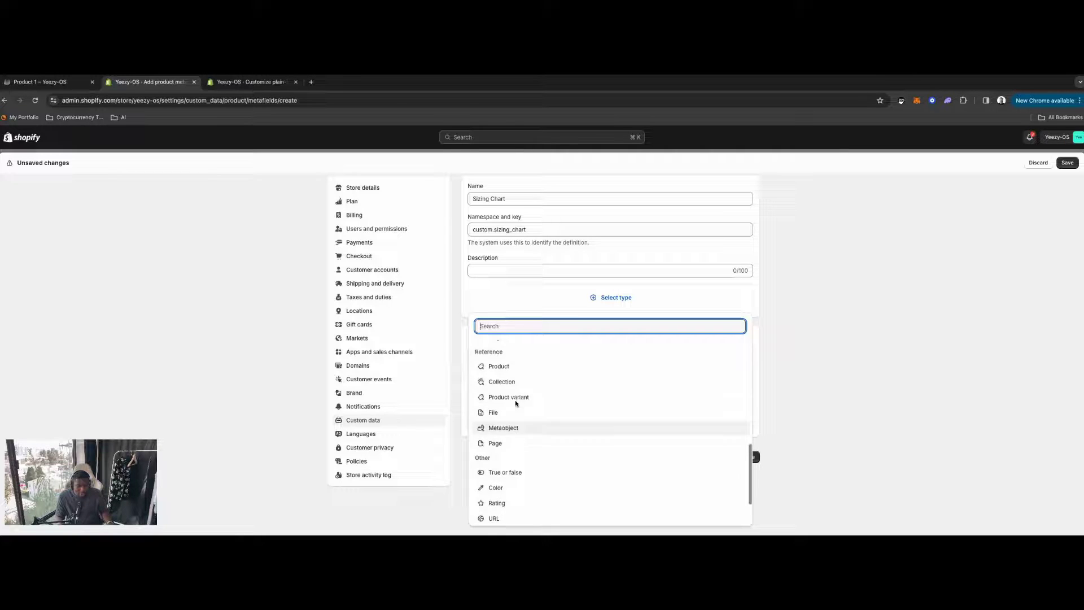
pyautogui.scroll(-1, 511, 418)
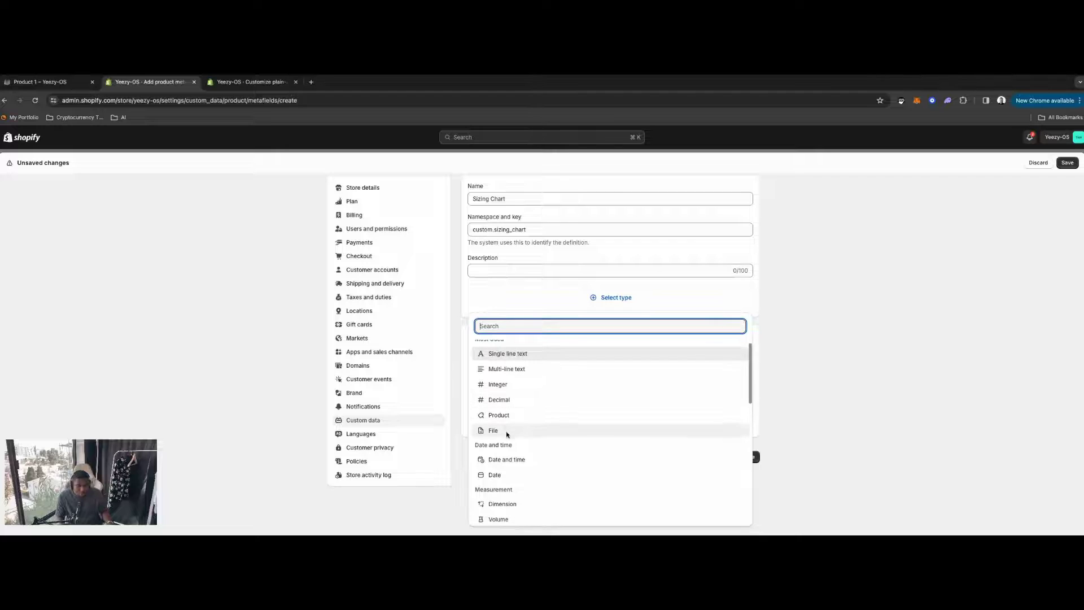
pyautogui.scroll(-10, 509, 434)
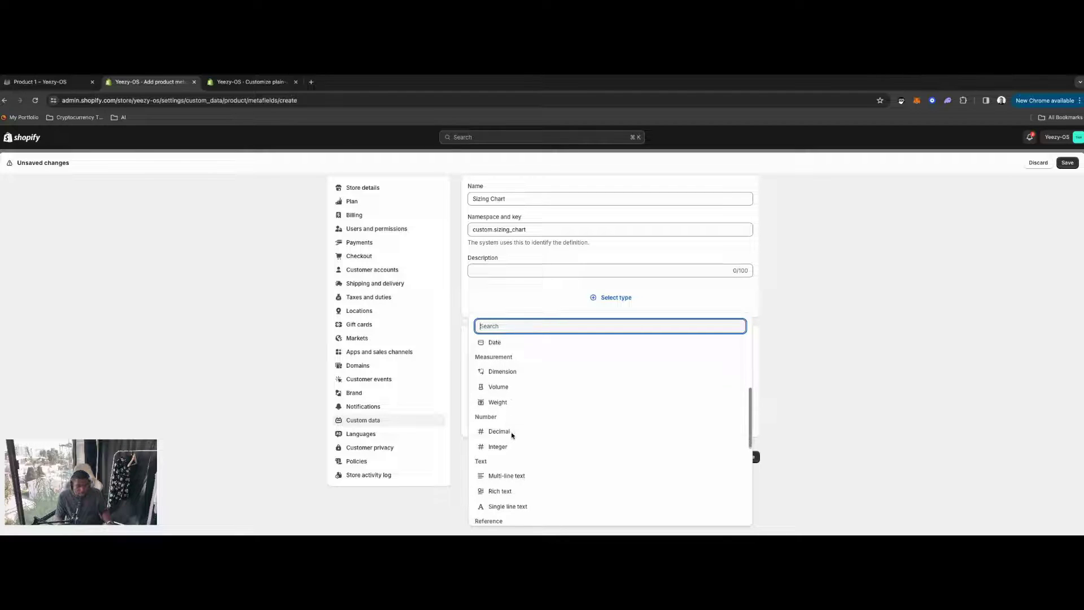
pyautogui.scroll(-3, 513, 436)
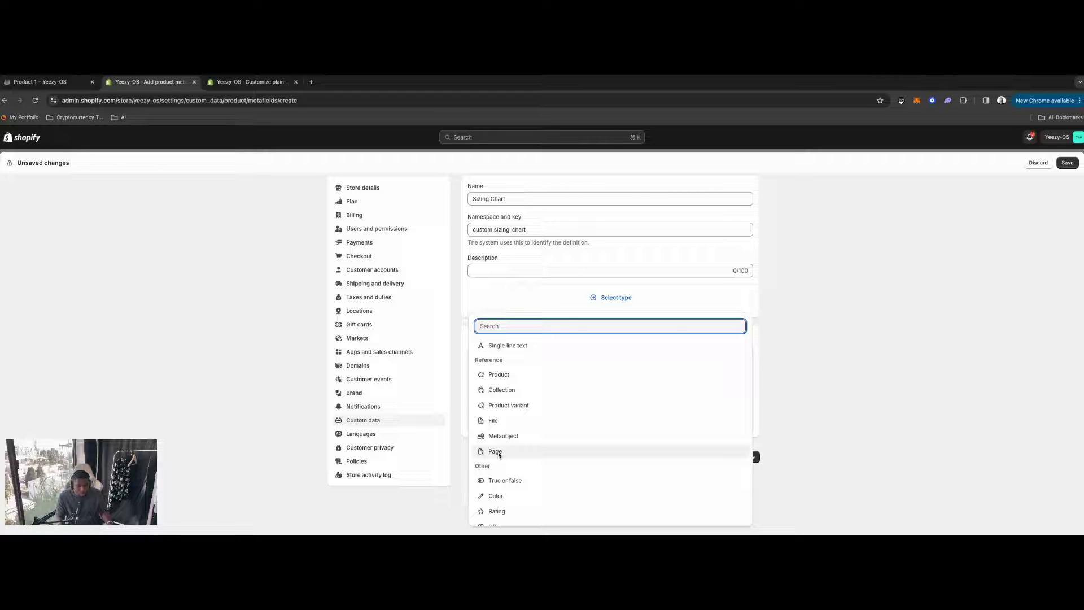
pyautogui.click(496, 451)
# Save the Sizing Chart metafield definition as a one-page reference and close the store settings.
pyautogui.scroll(2, 548, 367)
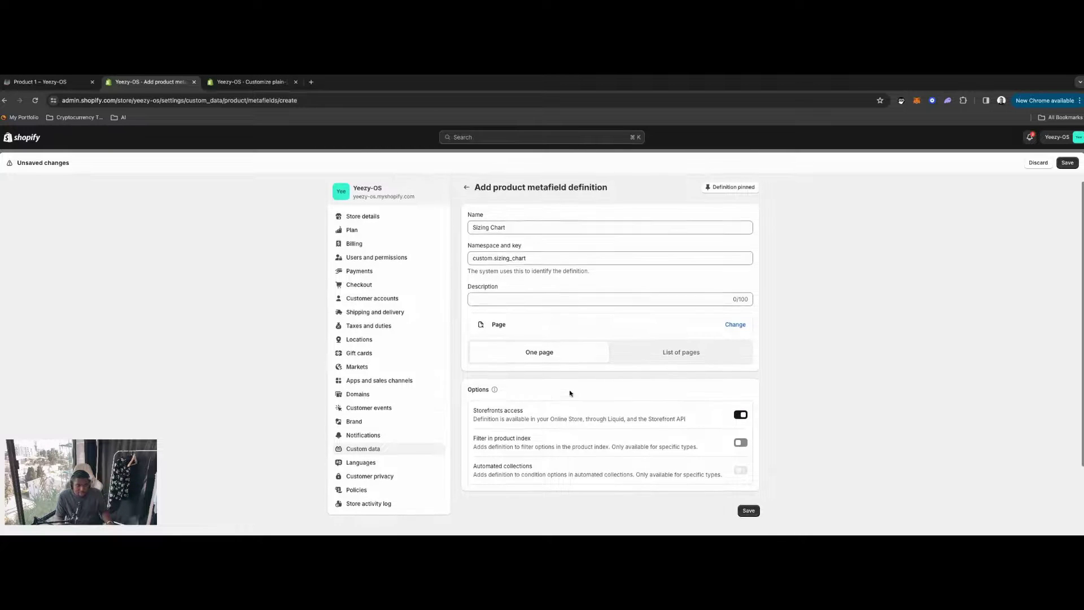
pyautogui.scroll(-1, 633, 397)
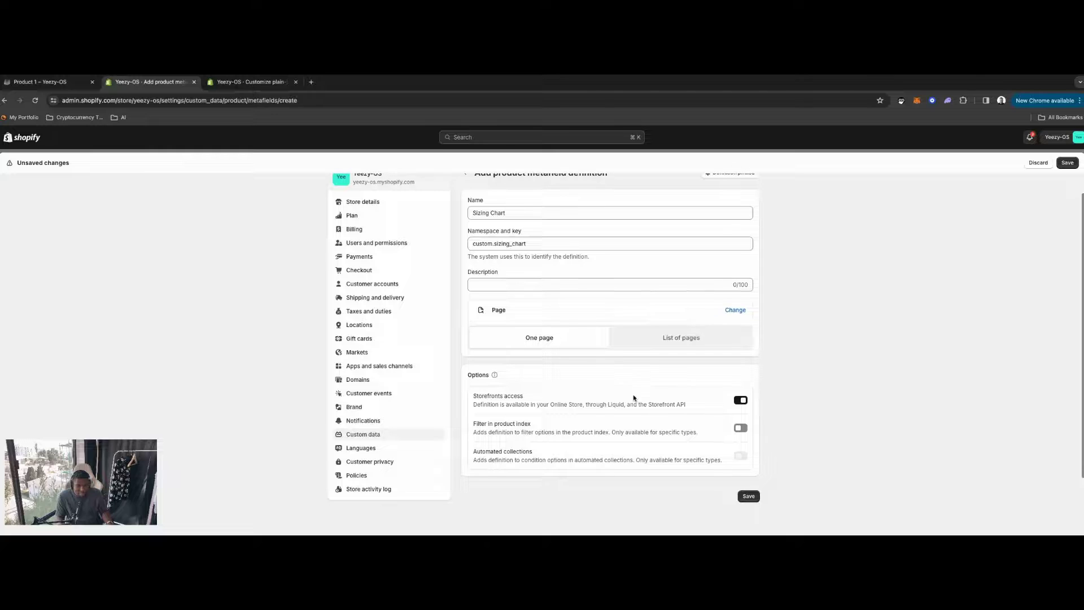
pyautogui.click(750, 496)
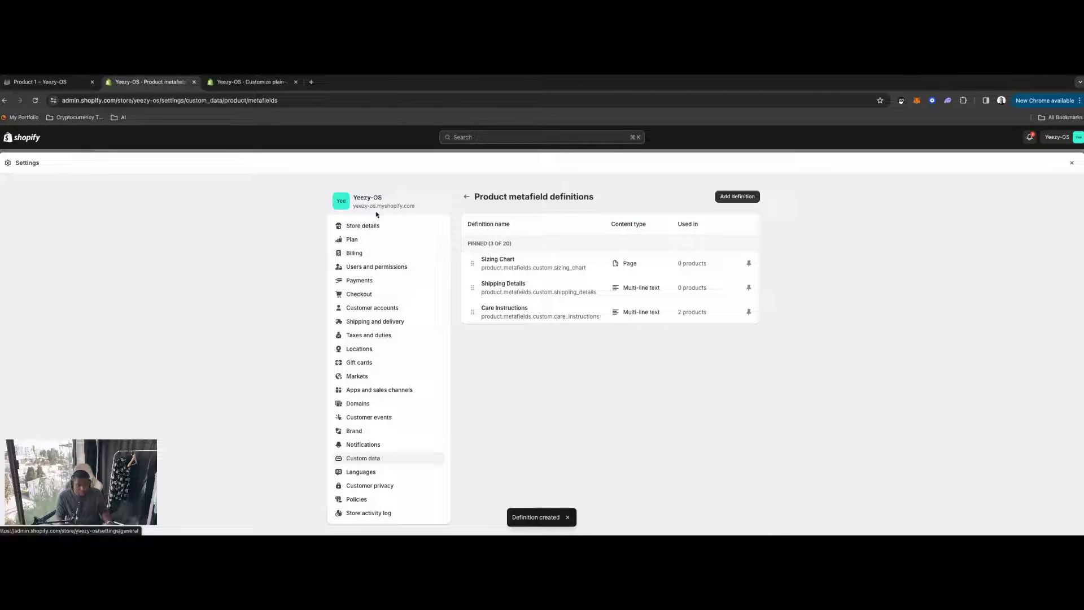
pyautogui.click(1071, 164)
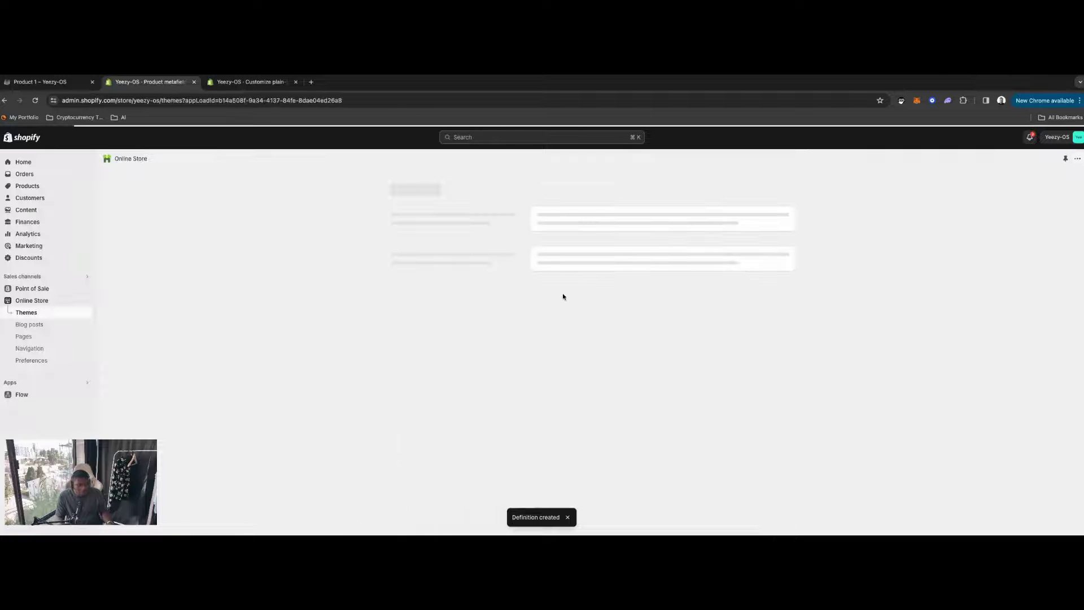
# Set Product 1's Shipping Details metafield to "You'll get it, when you get it." and save the product.
pyautogui.click(29, 187)
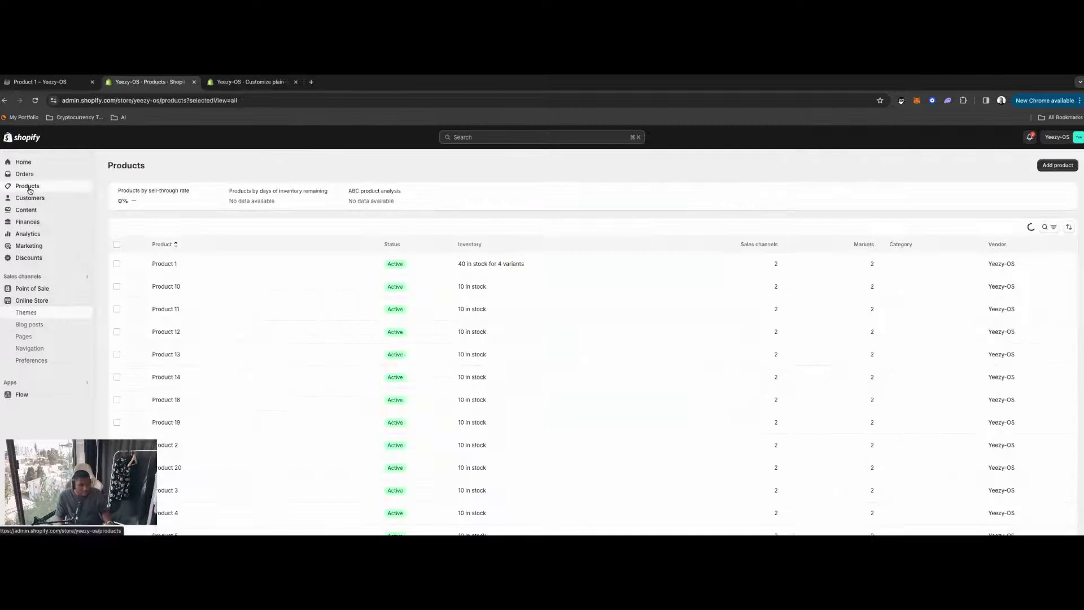
pyautogui.click(165, 264)
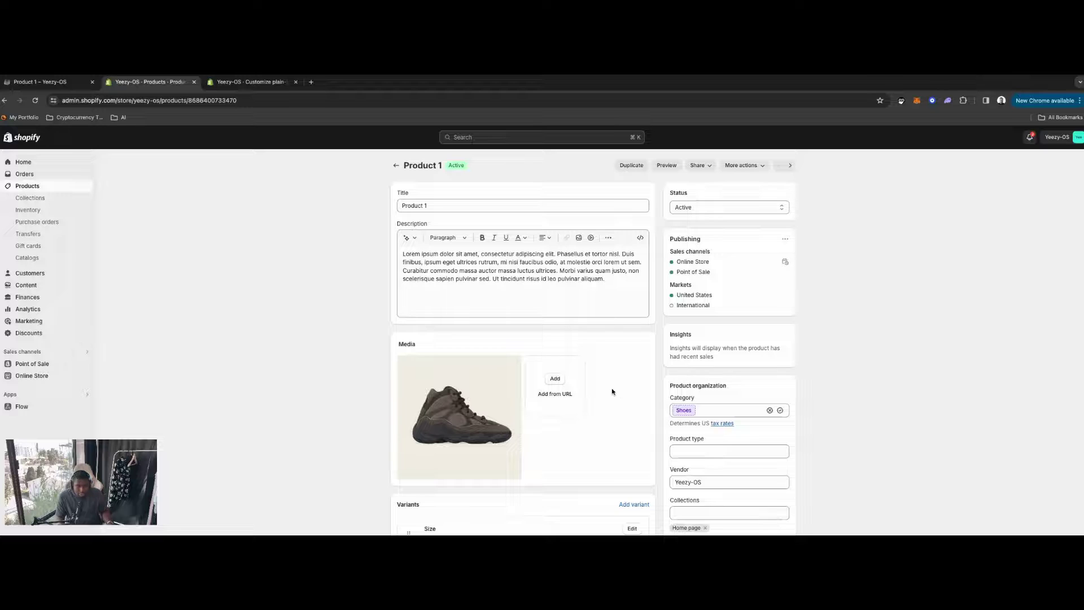
pyautogui.scroll(-10, 649, 407)
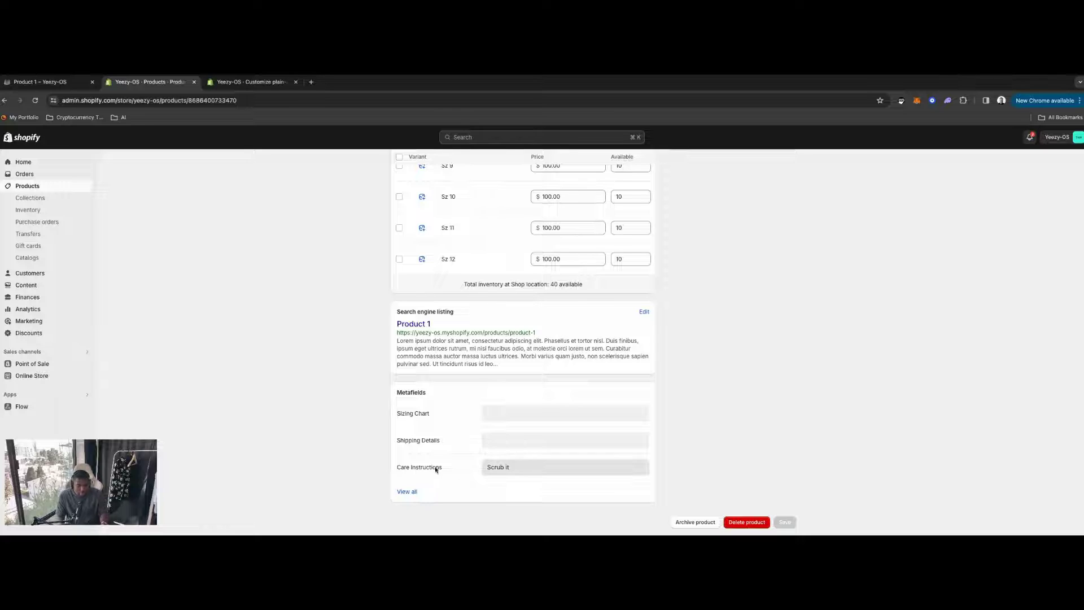
pyautogui.click(498, 442)
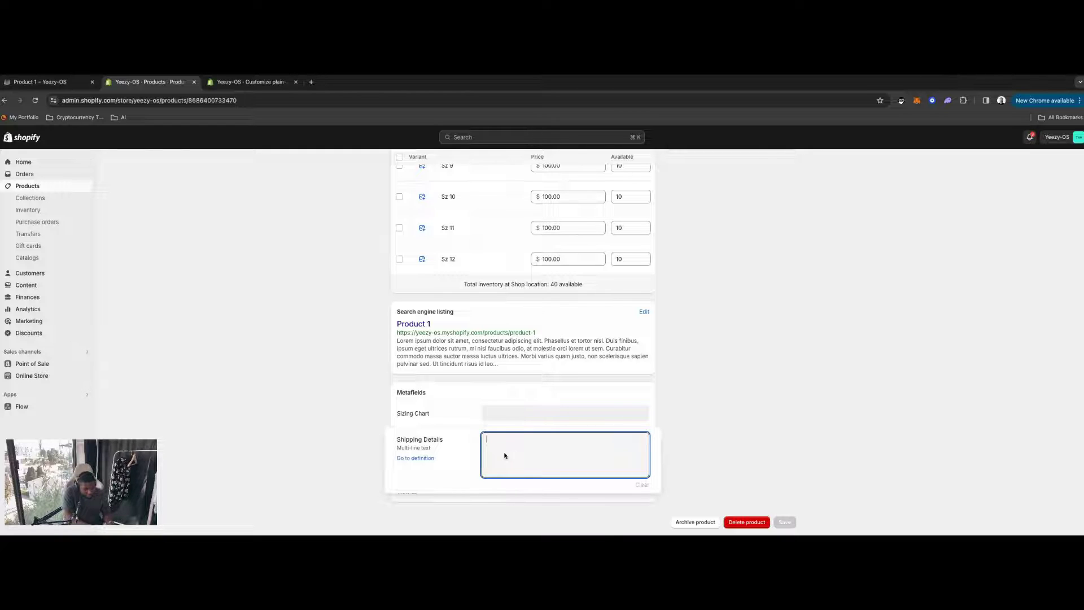
pyautogui.write("You'll get it when you get it.")
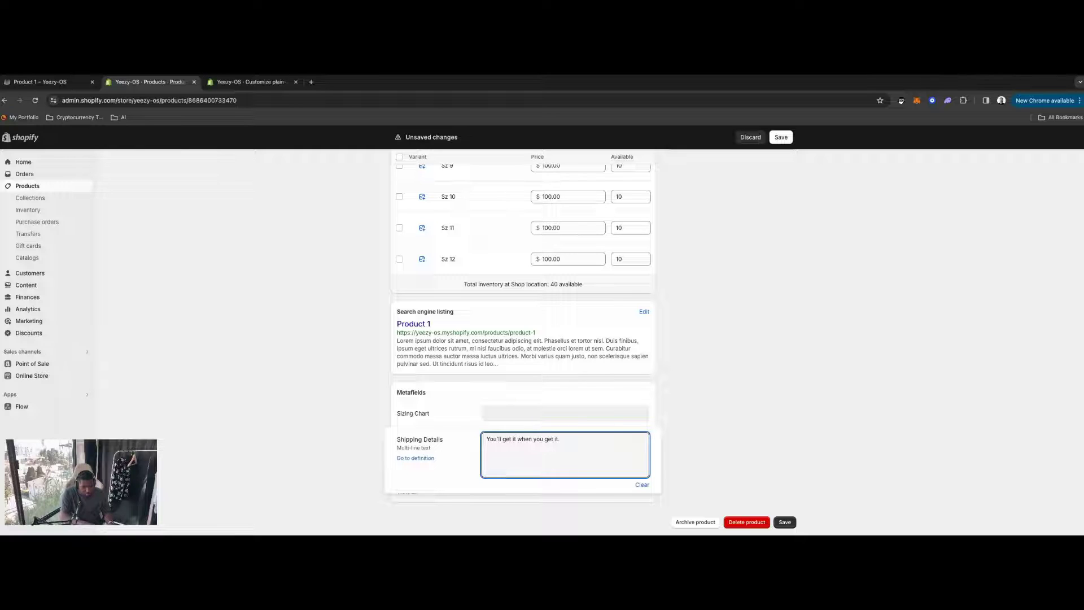
pyautogui.write(',')
pyautogui.click(731, 402)
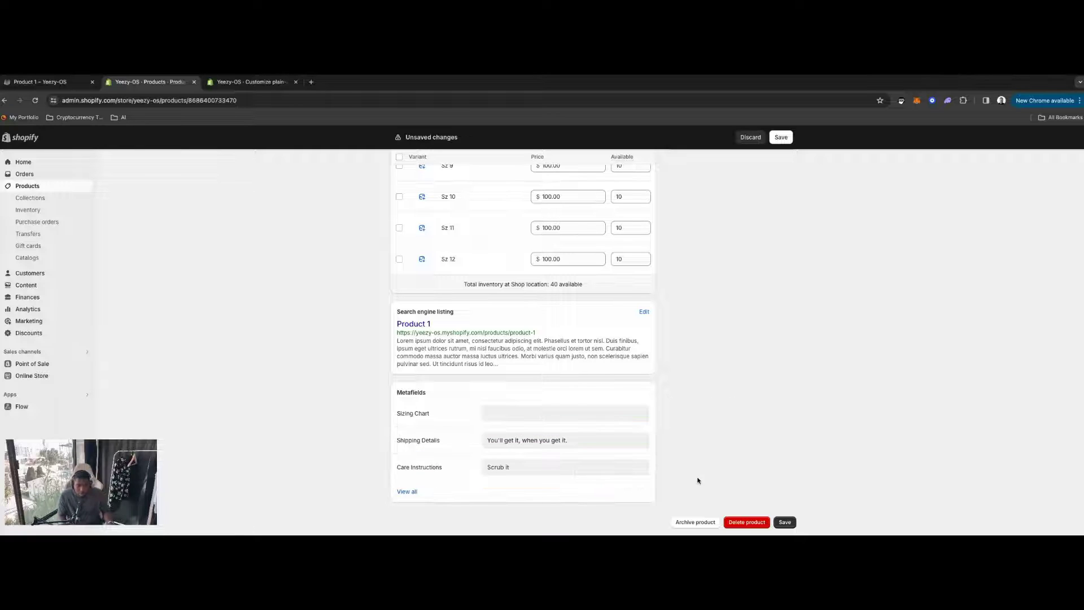
pyautogui.click(785, 523)
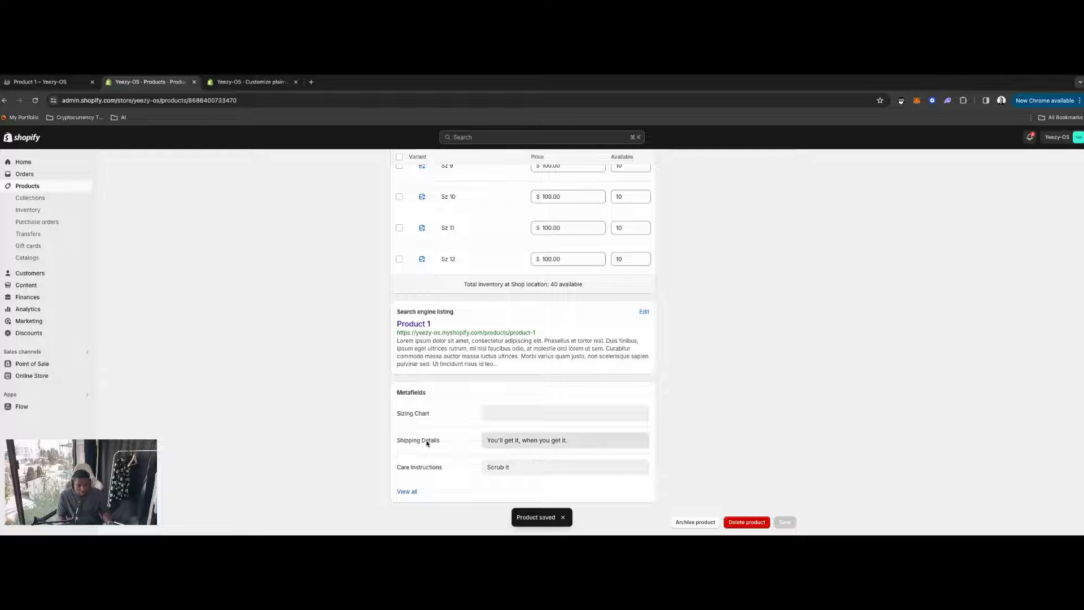
# Add another Product Accordion block to the Plain Jane 2.0 section of the live theme's default product template.
pyautogui.scroll(5, 484, 442)
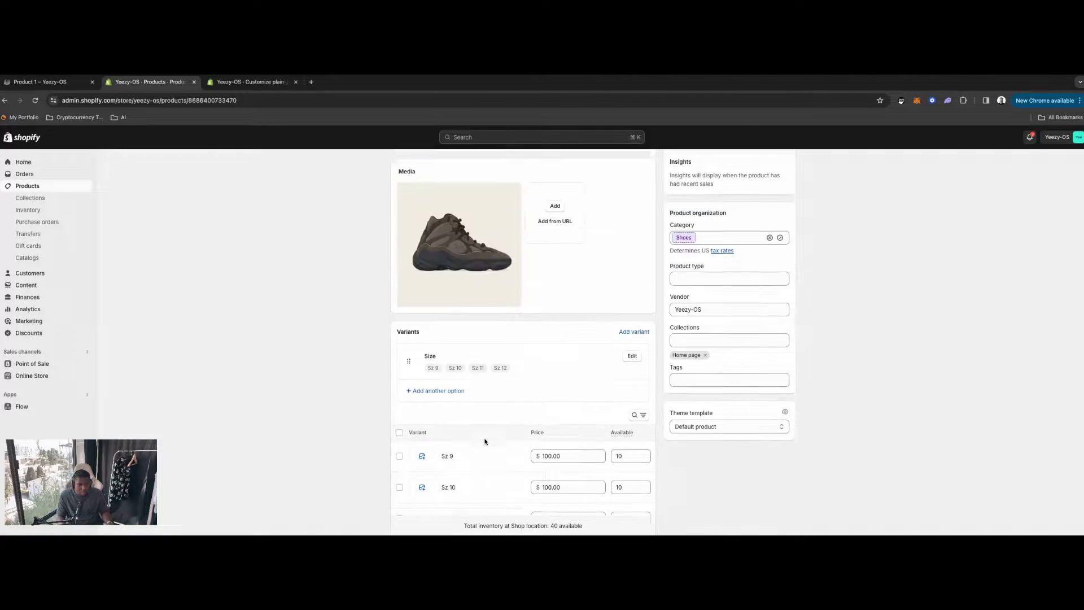
pyautogui.scroll(4, 484, 442)
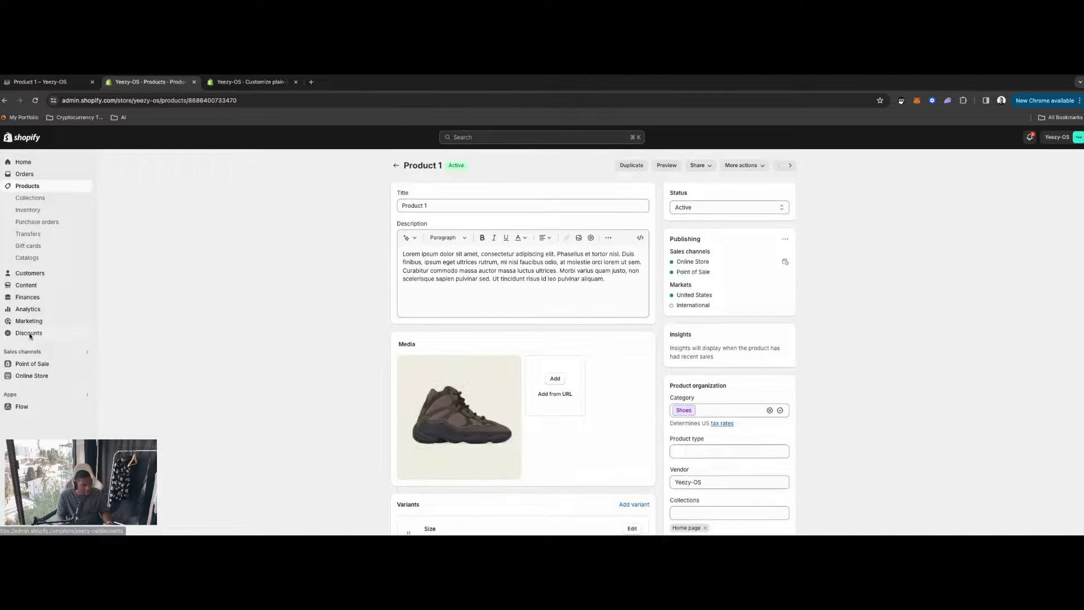
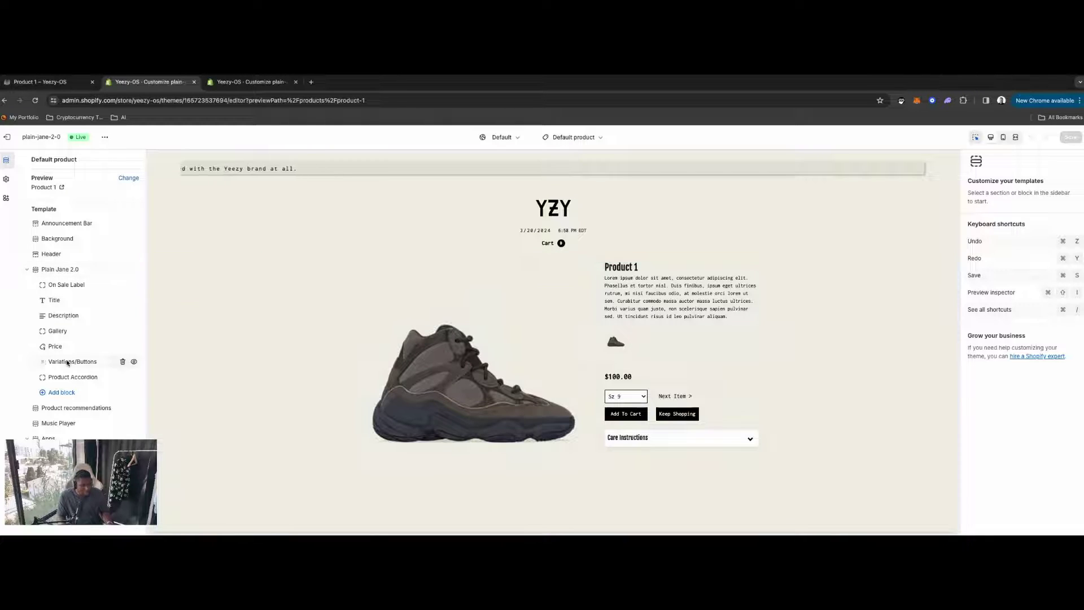
pyautogui.click(55, 393)
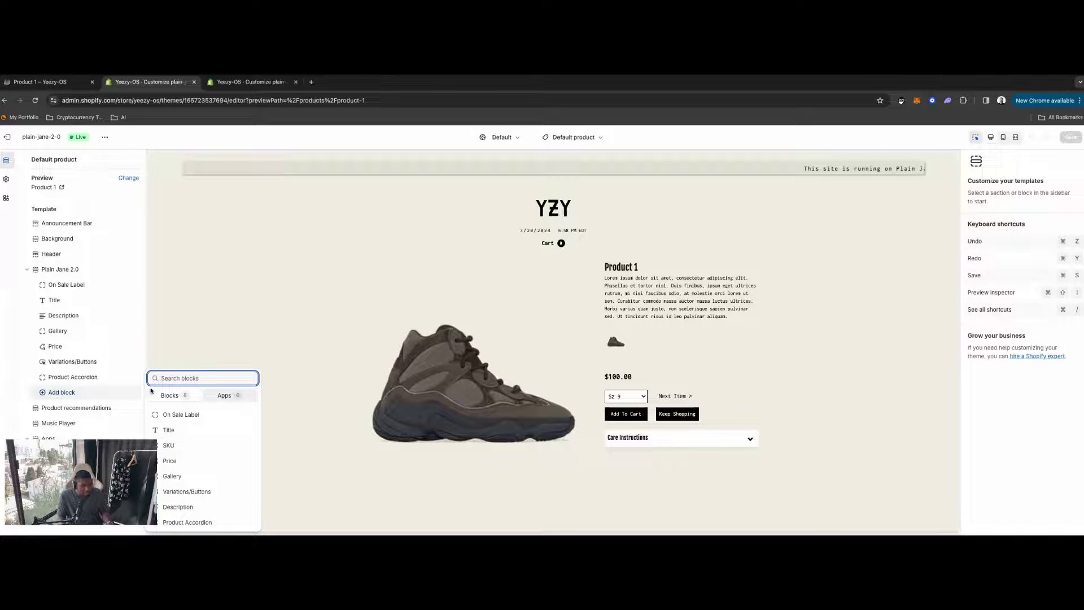
pyautogui.click(187, 522)
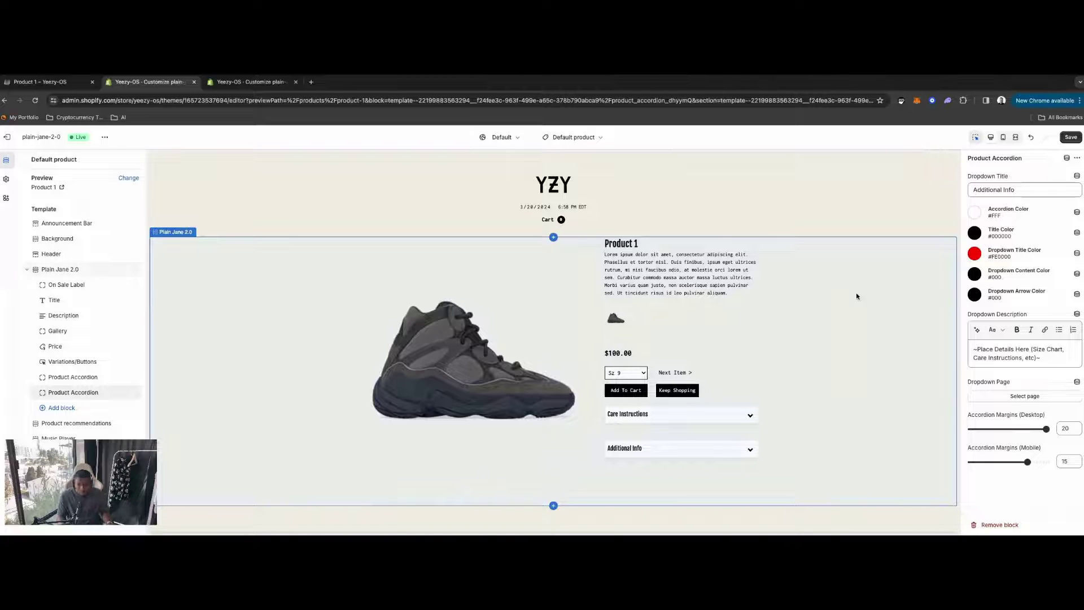
# Set the new Product Accordion's dropdown title to Shipping Details.
pyautogui.tripleClick(1013, 191)
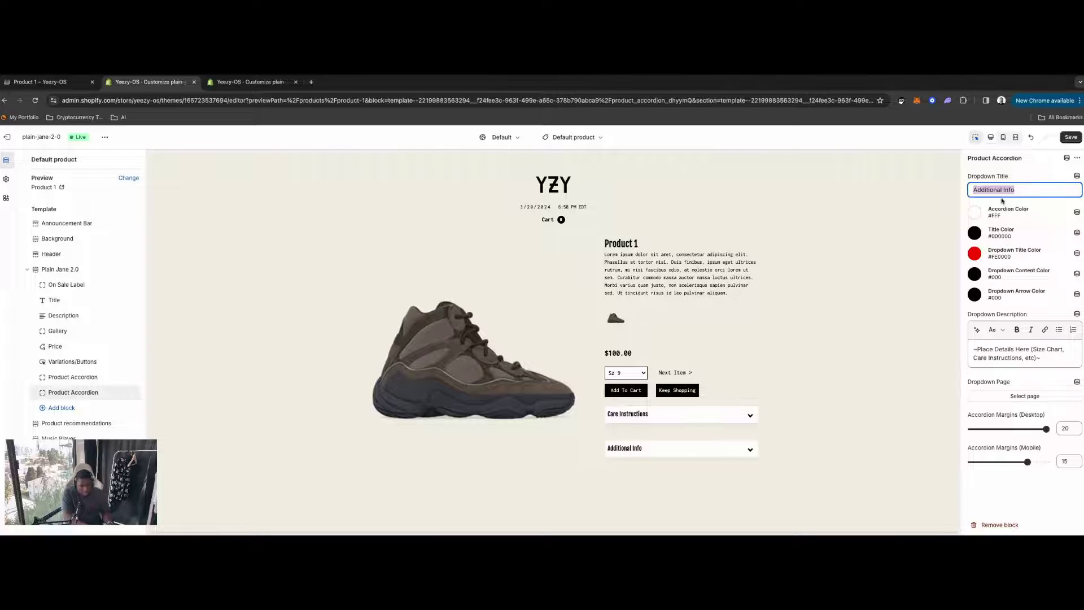
pyautogui.write('Shippinh')
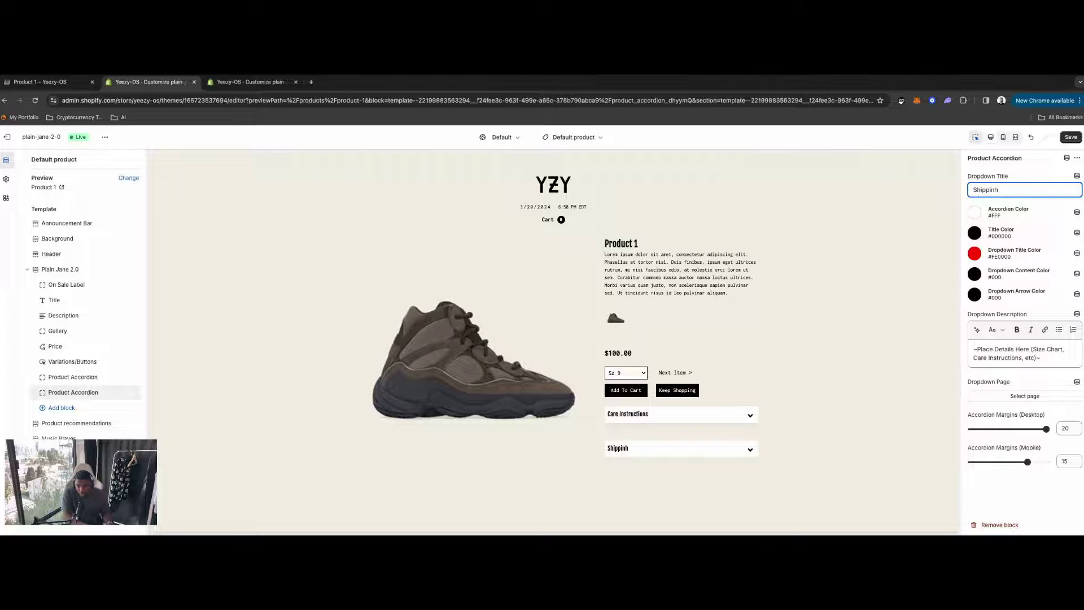
pyautogui.press('BackSpace')
pyautogui.press('BackSpace')
pyautogui.press('BackSpace')
pyautogui.write('g Details')
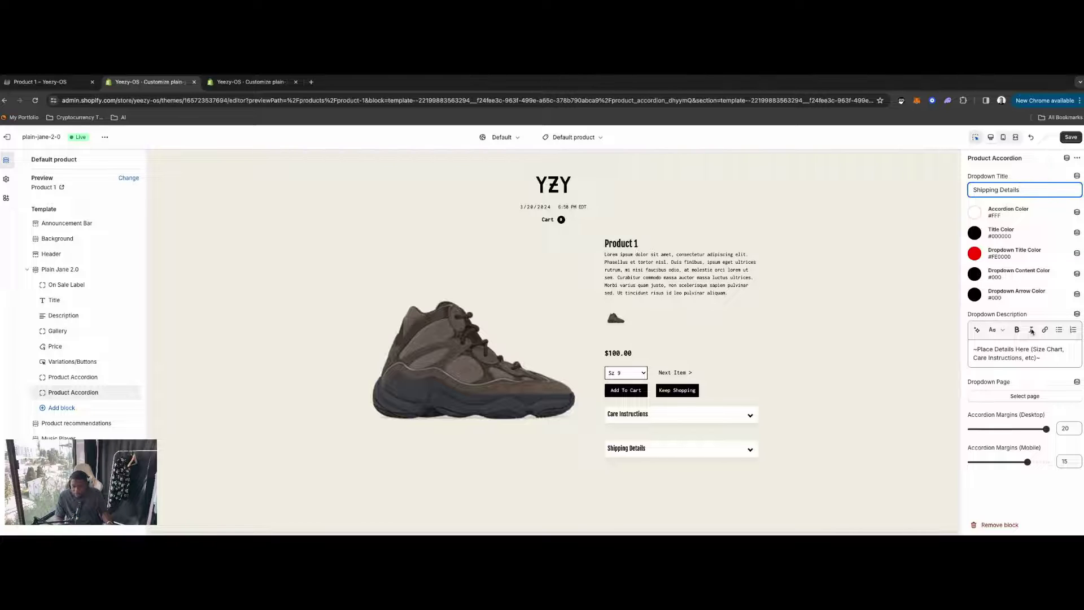
# Replace the new accordion's placeholder dropdown description with the product's Shipping Details metafield as a dynamic source.
pyautogui.moveTo(1045, 360); pyautogui.dragTo(971, 354)
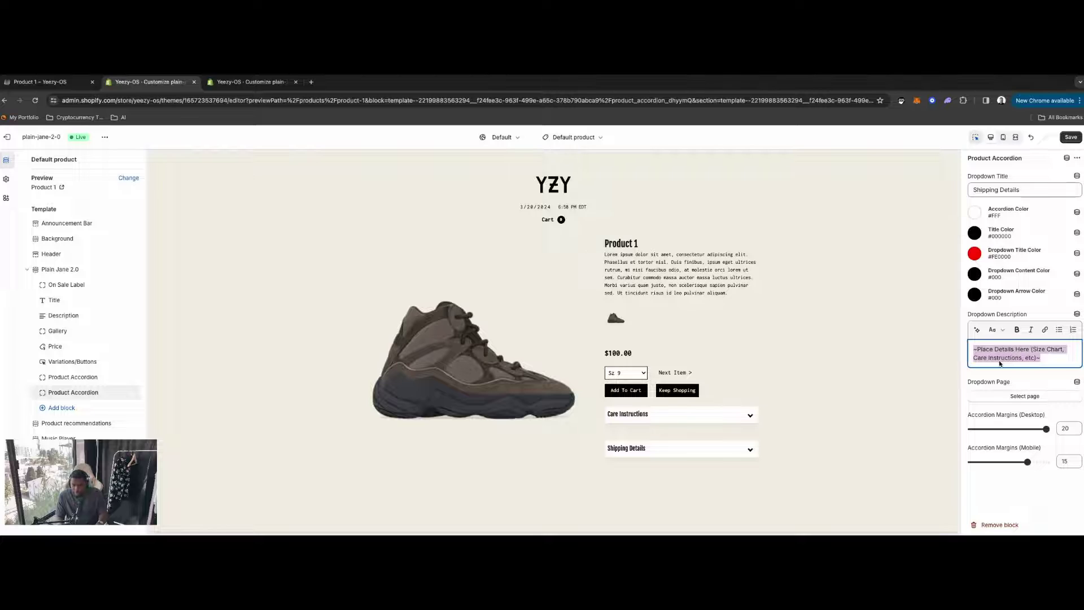
pyautogui.press('BackSpace')
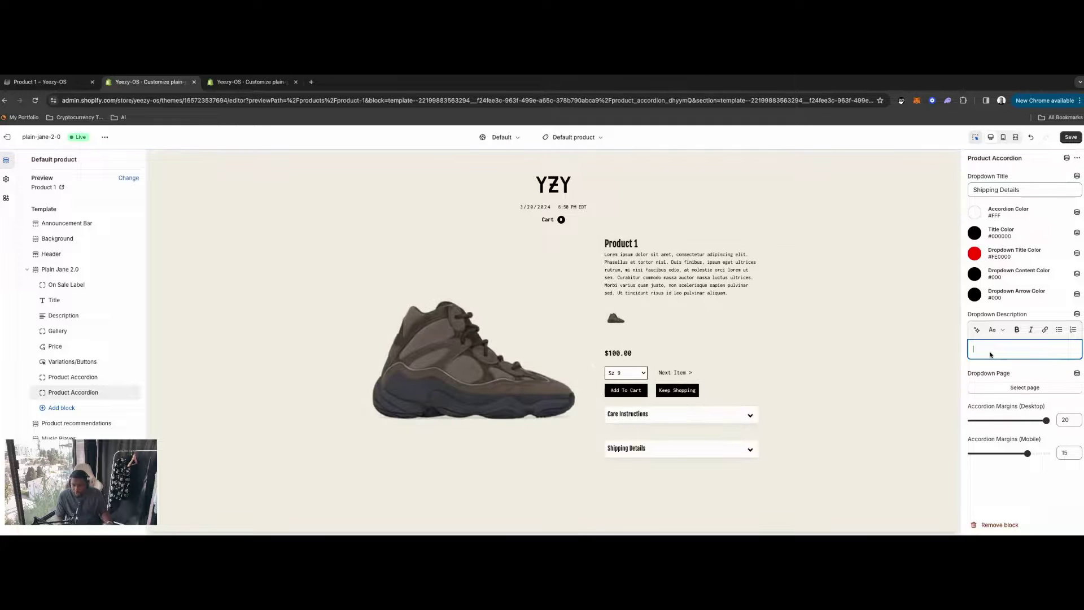
pyautogui.click(1076, 315)
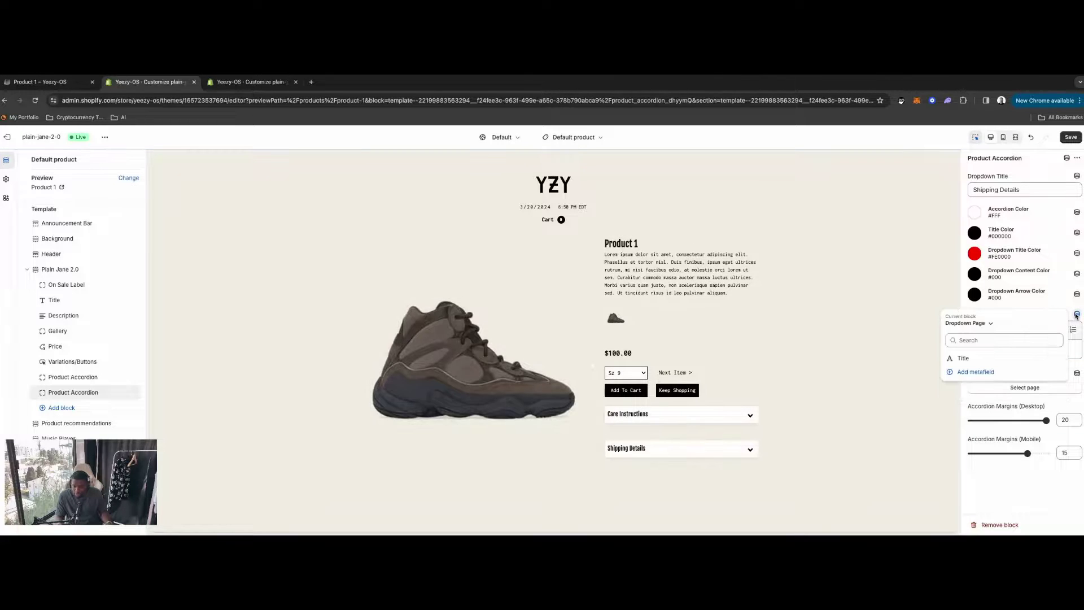
pyautogui.click(983, 324)
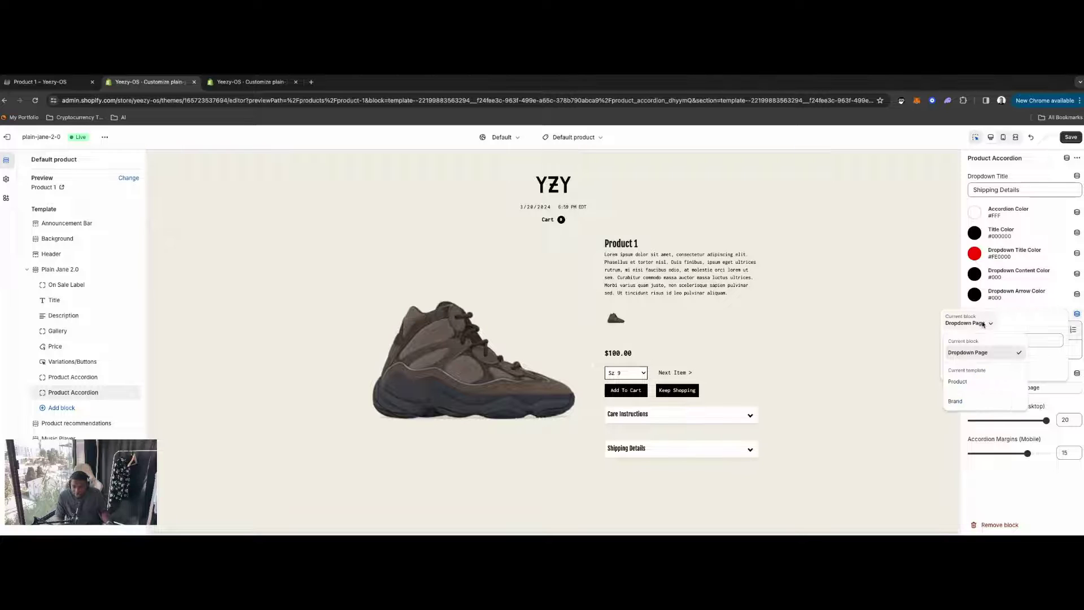
pyautogui.click(959, 381)
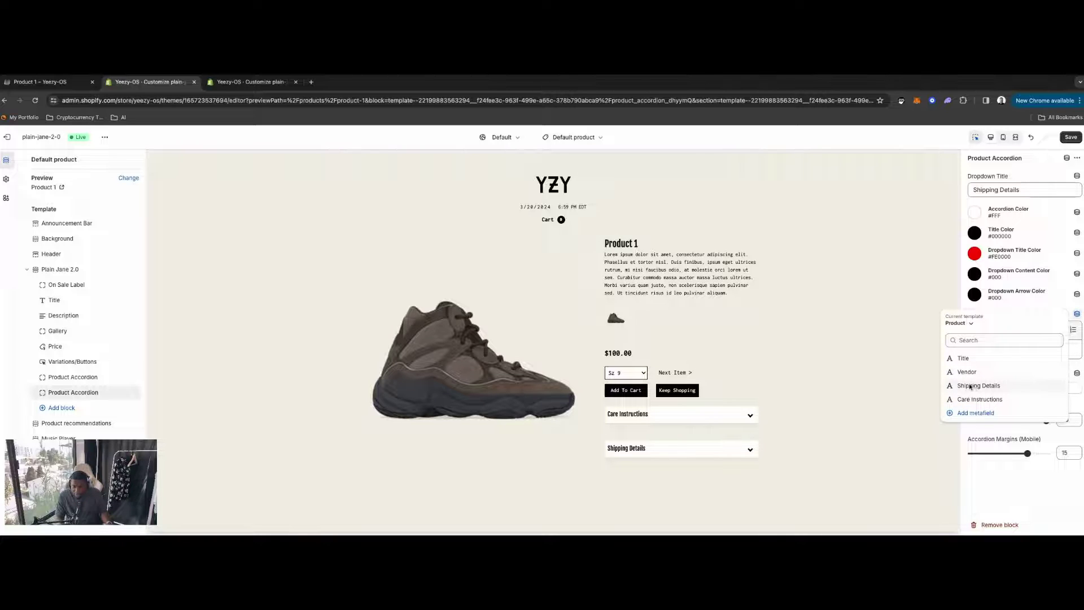
pyautogui.click(979, 387)
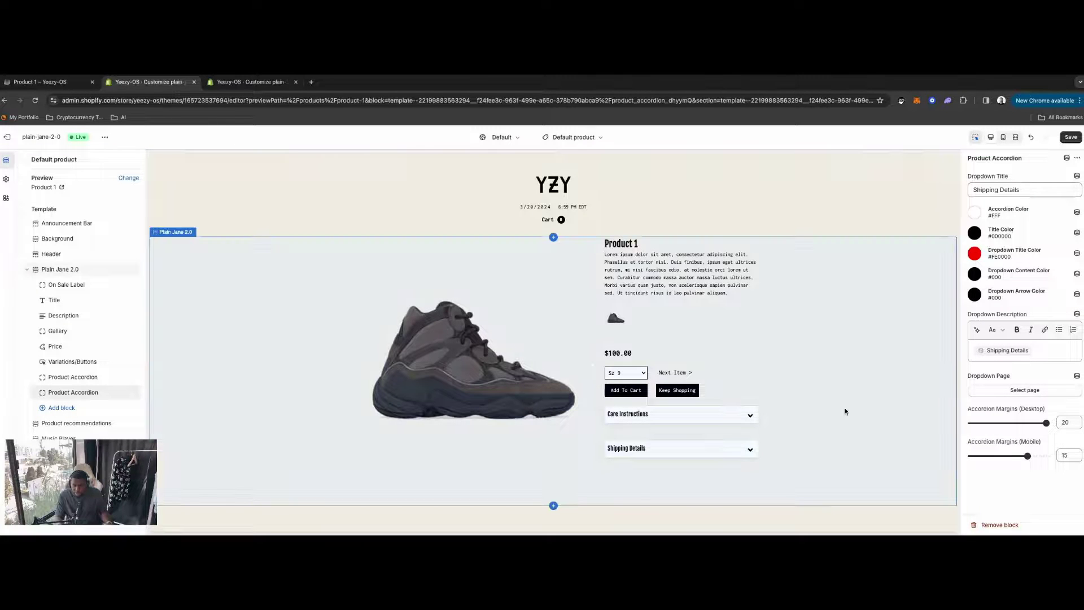
# Check the contents of the Care Instructions and Shipping Details accordions in the previews of Product 1 and Product 10.
pyautogui.click(745, 451)
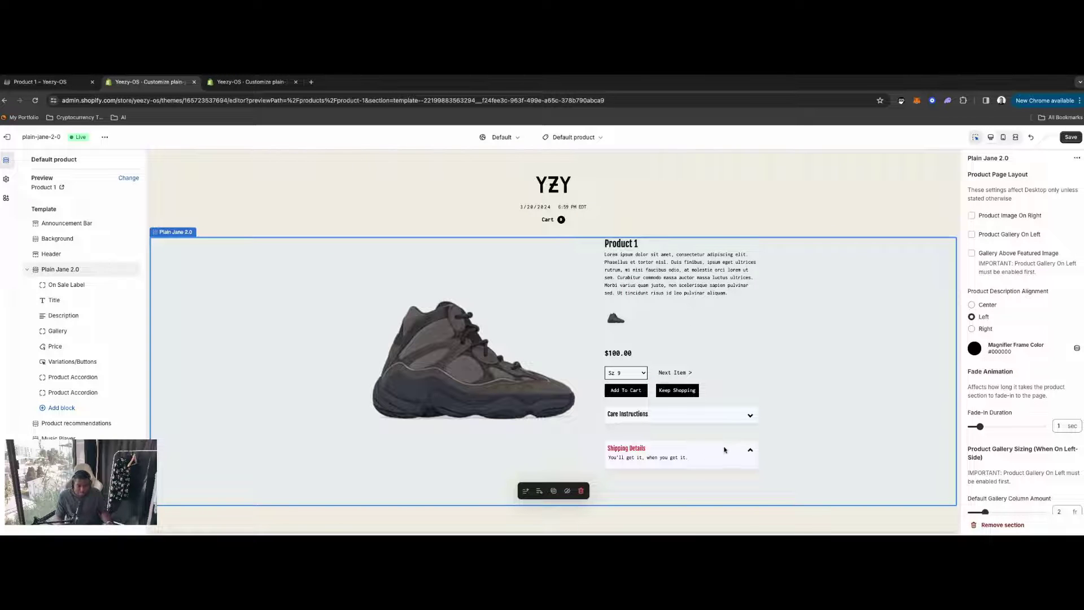
pyautogui.click(725, 450)
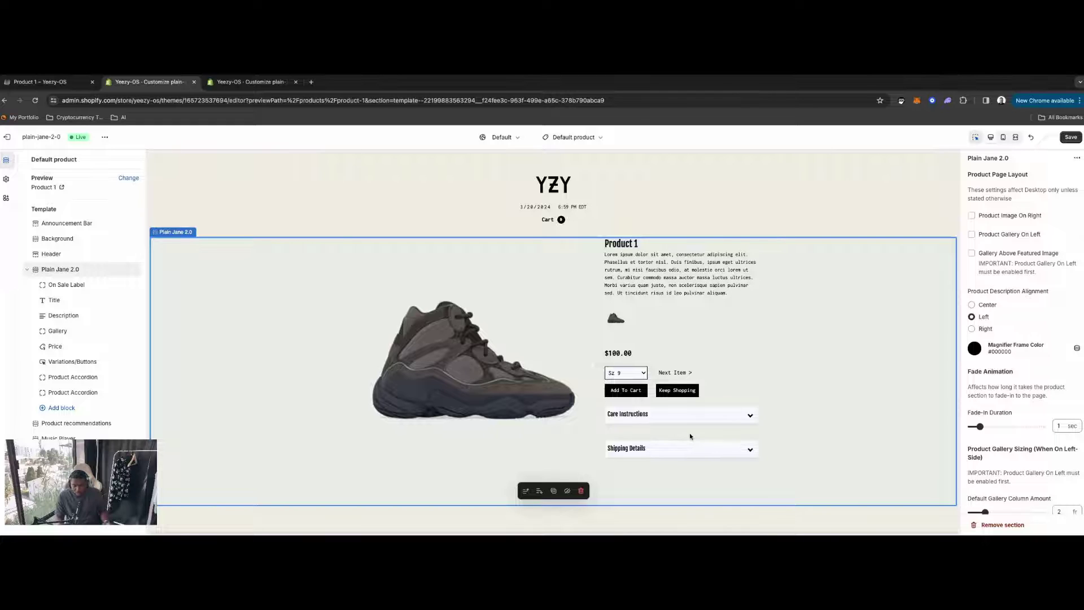
pyautogui.click(630, 417)
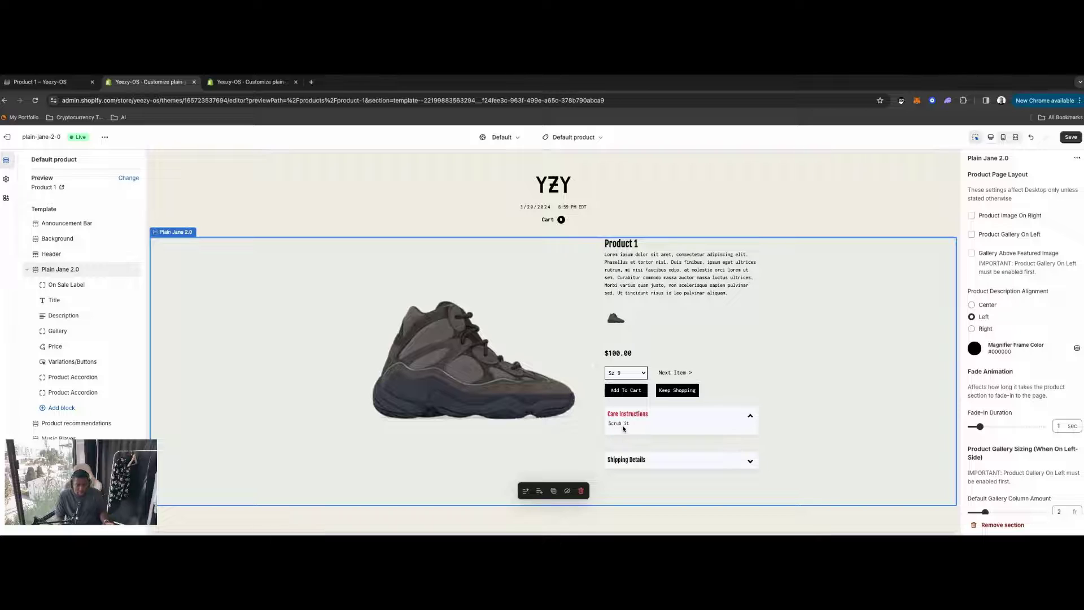
pyautogui.click(632, 417)
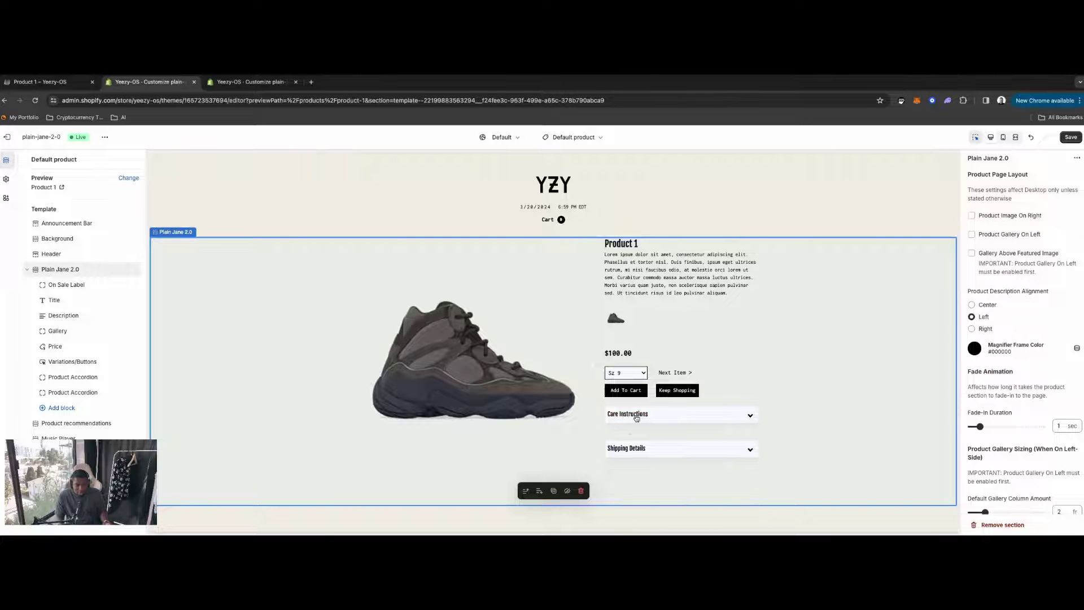
pyautogui.click(672, 373)
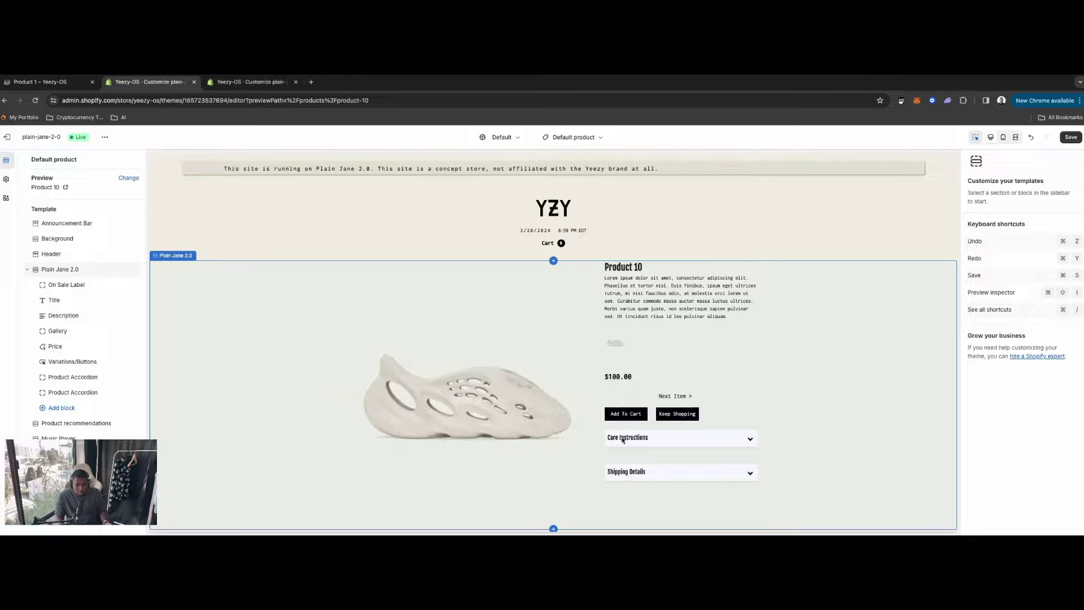
pyautogui.click(637, 446)
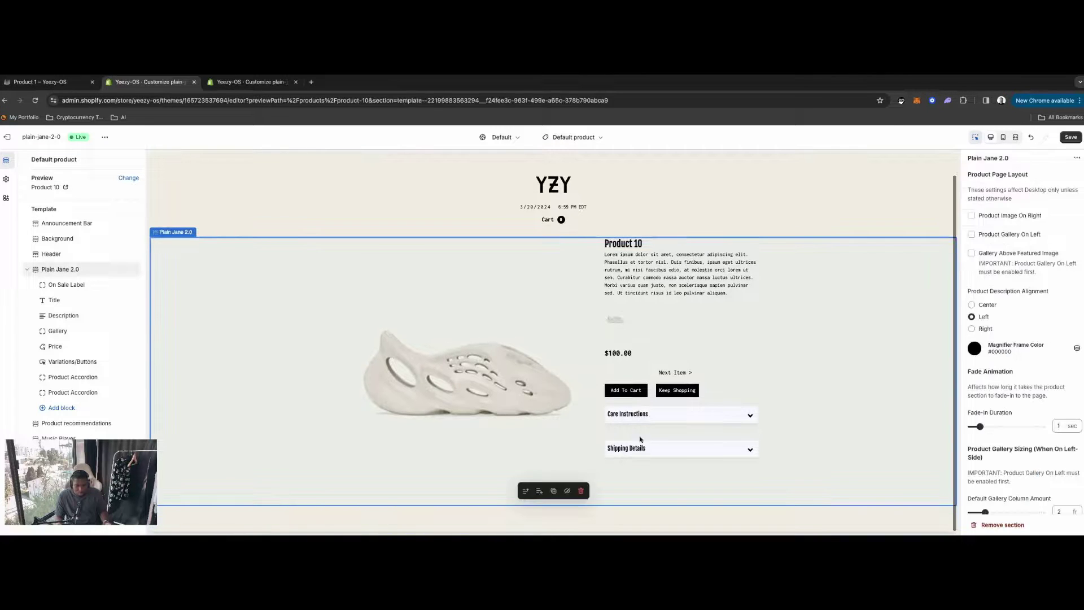
pyautogui.click(657, 418)
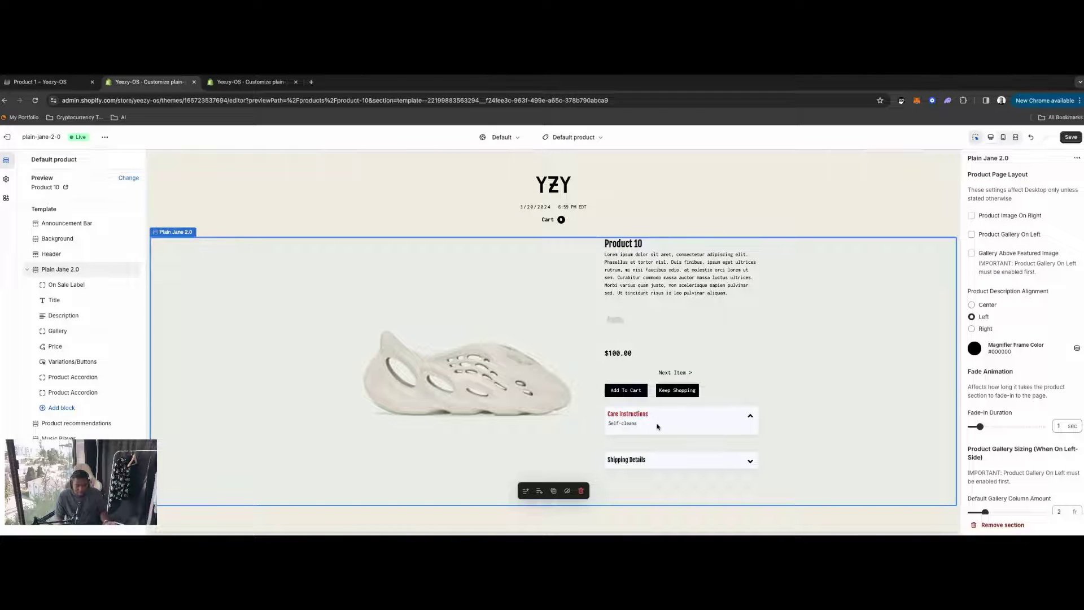
pyautogui.click(652, 420)
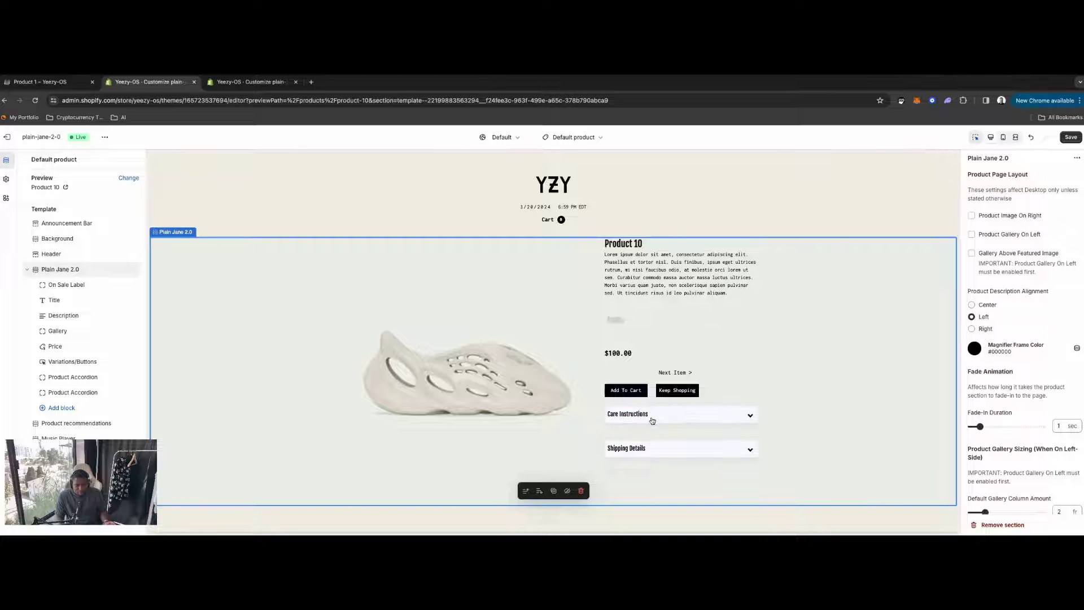
pyautogui.click(655, 454)
pyautogui.click(657, 454)
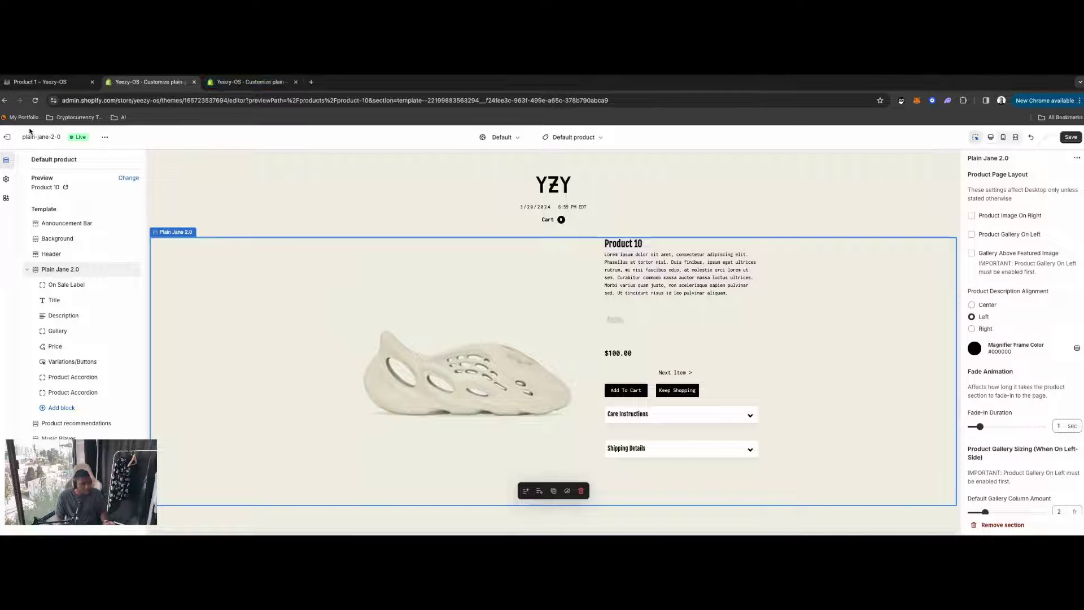
# Open the store admin in a separate browser tab and go to Product 10's metafields.
pyautogui.rightClick(7, 134)
pyautogui.click(17, 138)
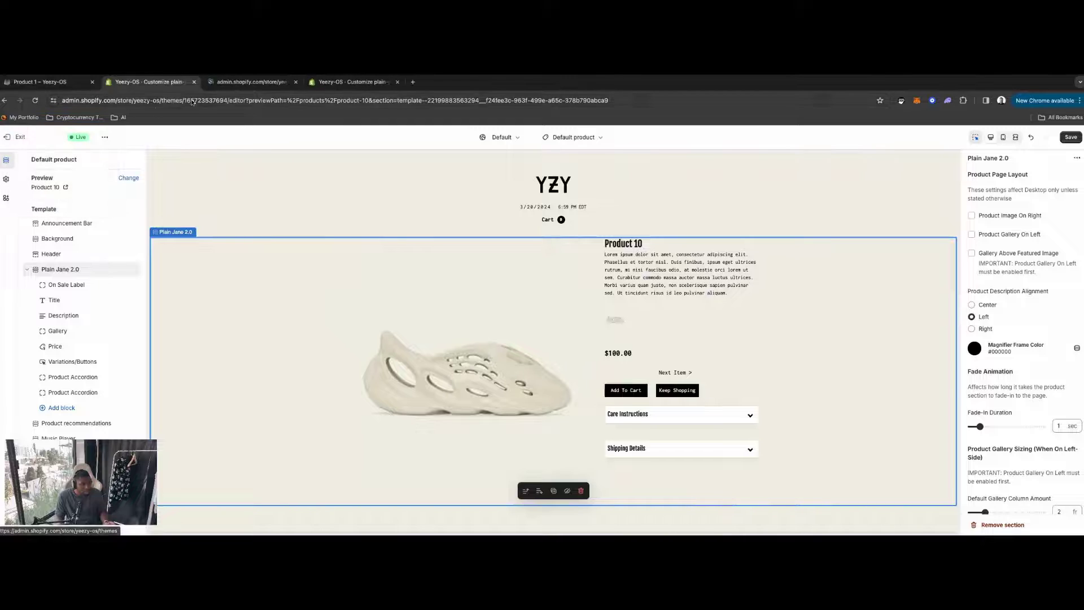
pyautogui.click(229, 83)
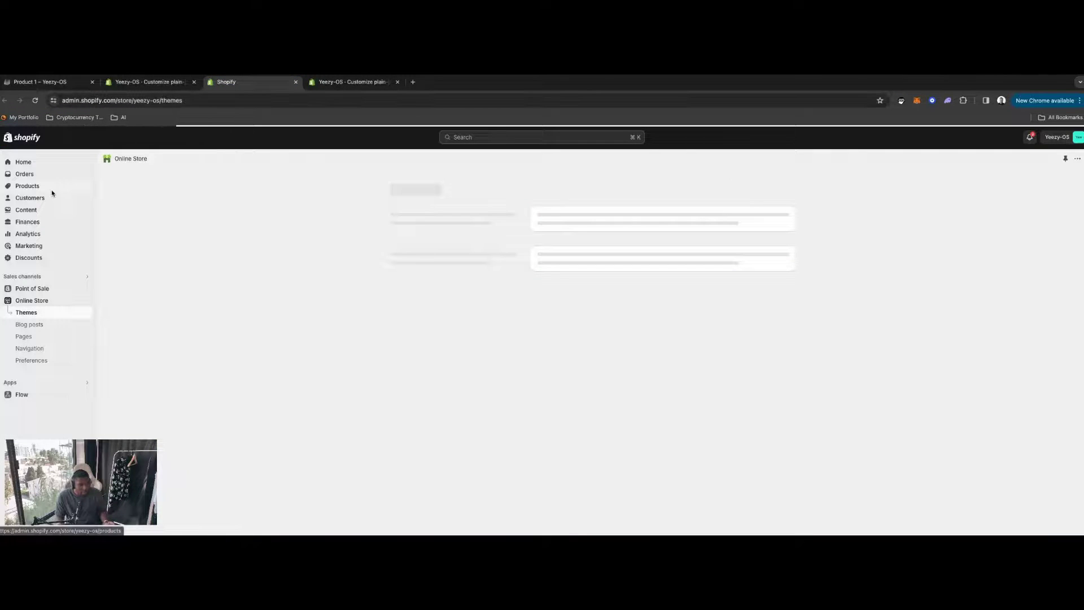
pyautogui.click(29, 186)
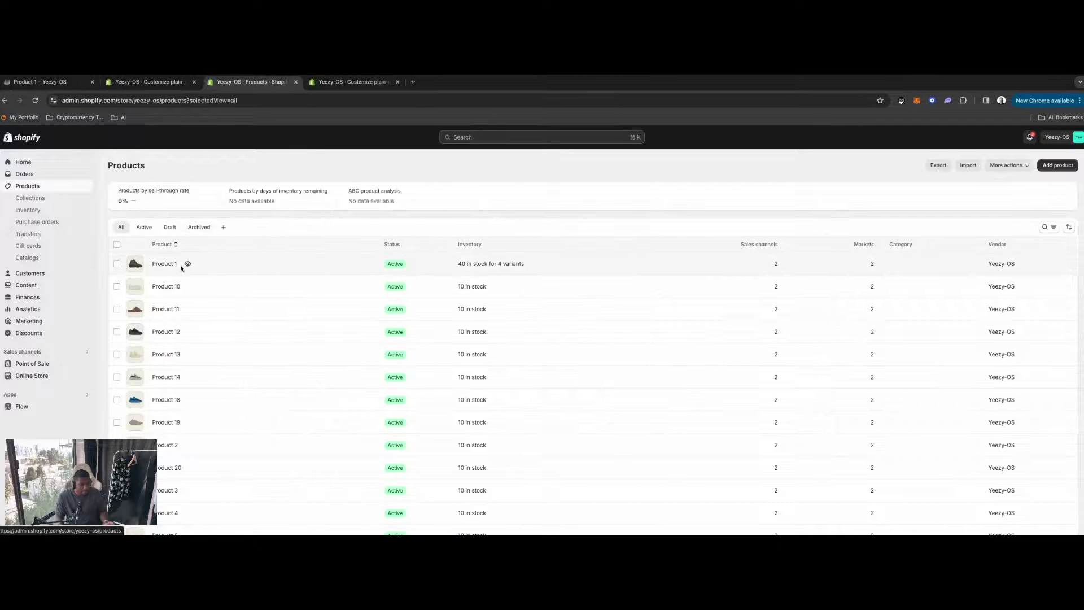
pyautogui.click(162, 288)
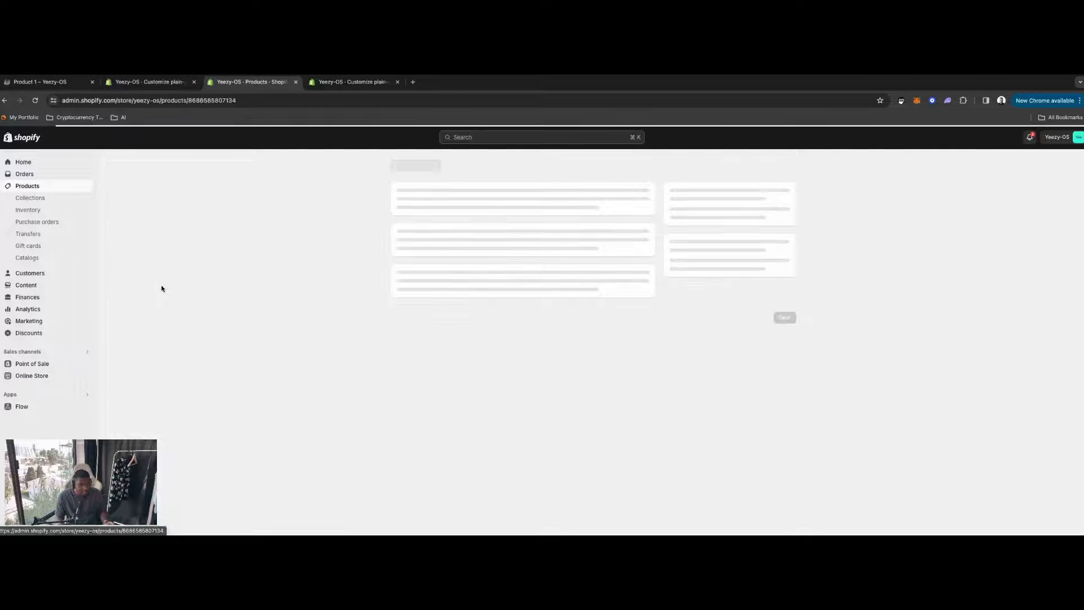
pyautogui.scroll(-3, 469, 351)
pyautogui.scroll(-10, 469, 351)
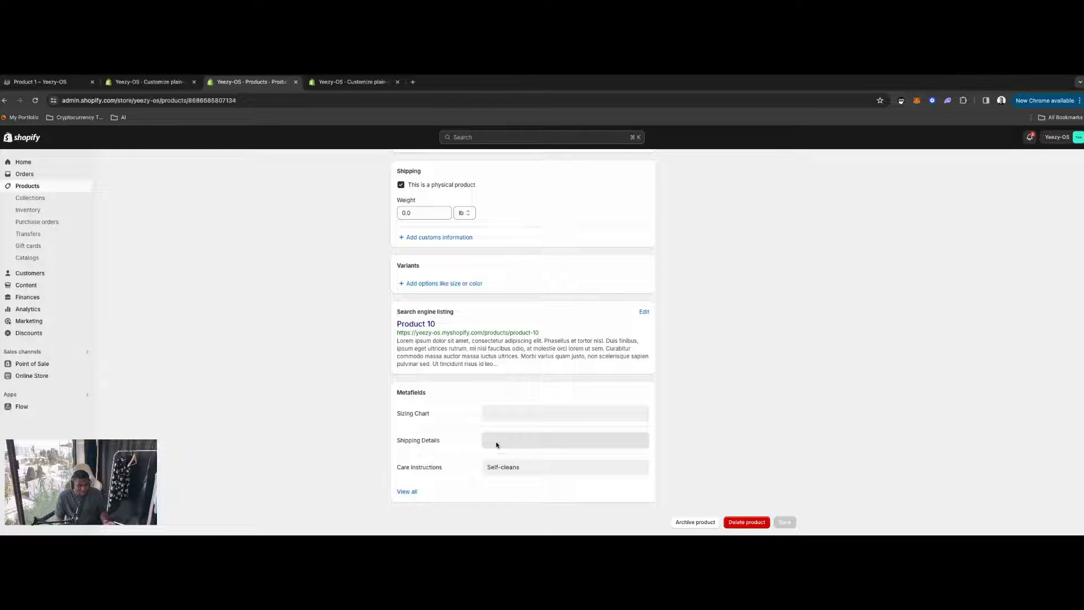
# Fill Product 10's Shipping Details metafield with N/A and save the product.
pyautogui.click(496, 445)
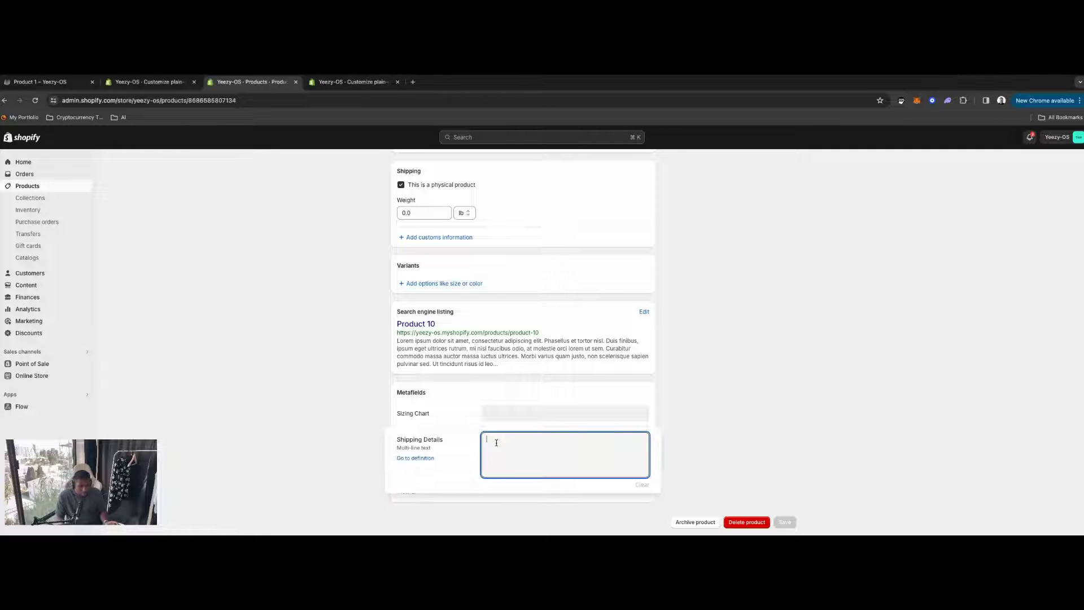
pyautogui.write('N')
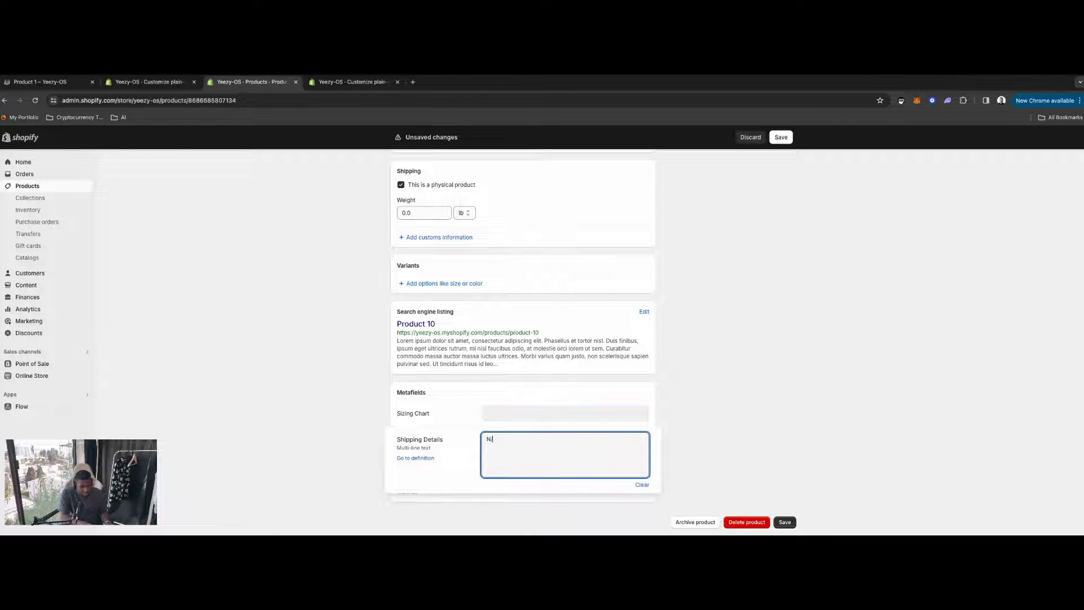
pyautogui.write('/A')
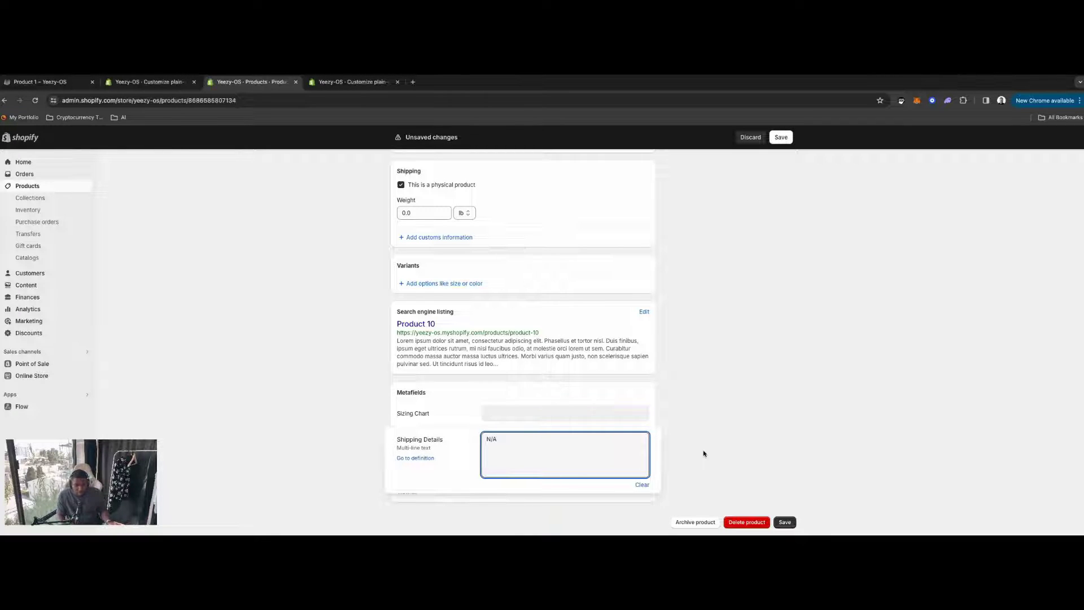
pyautogui.click(747, 478)
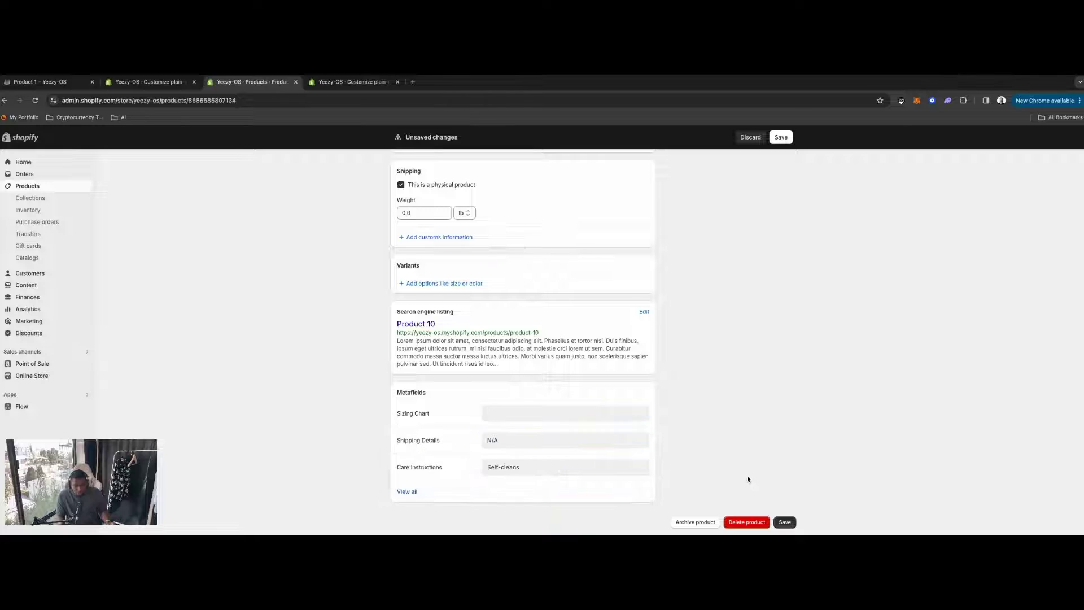
pyautogui.click(785, 522)
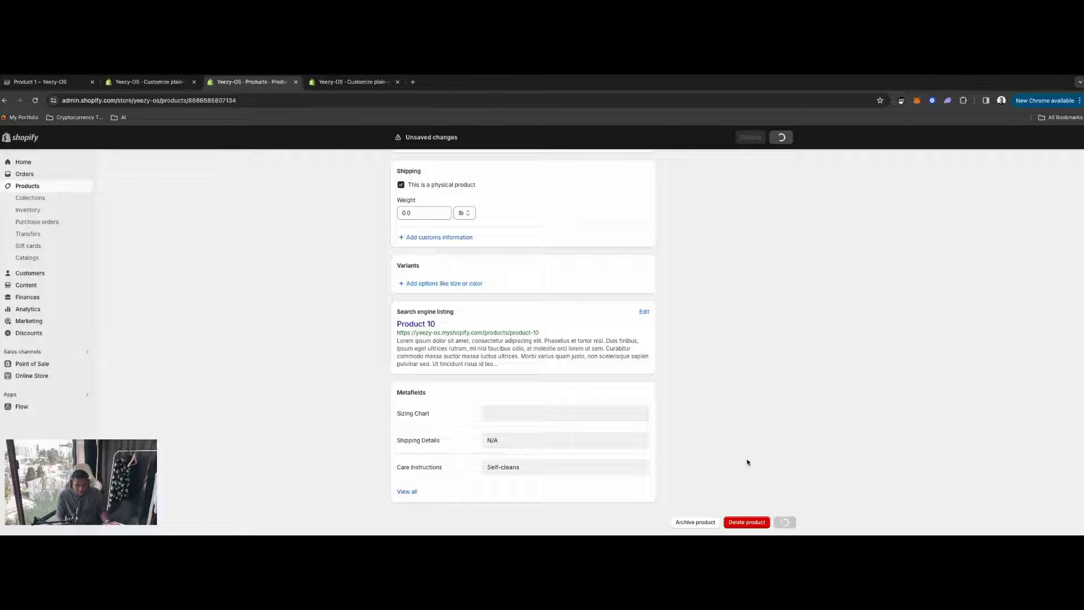
# Return to the theme editor, expand Product 10's Shipping Details accordion in the preview, and save the template changes.
pyautogui.click(151, 83)
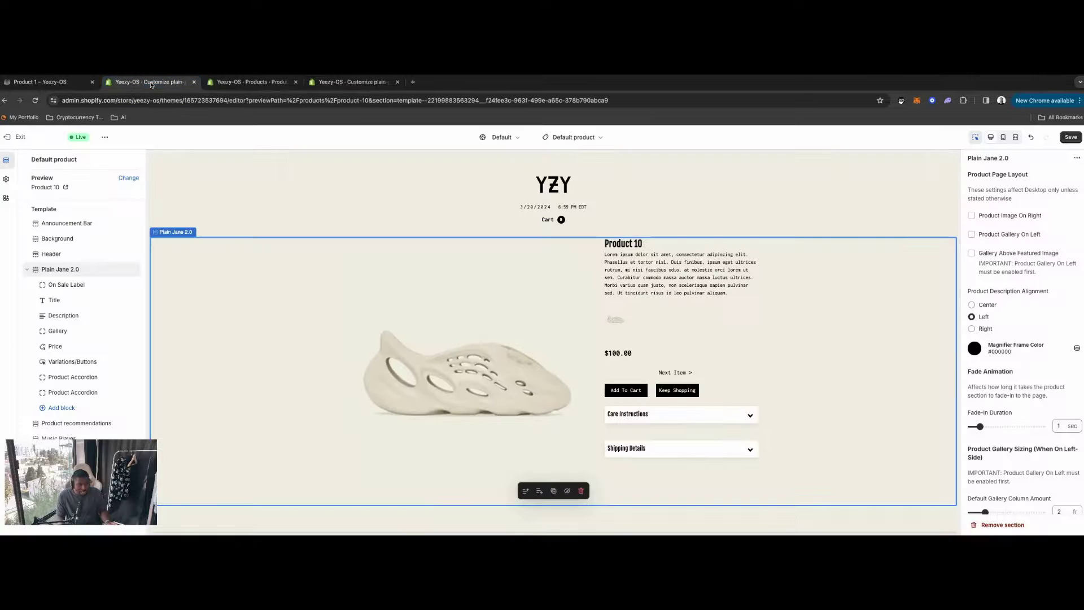
pyautogui.click(722, 452)
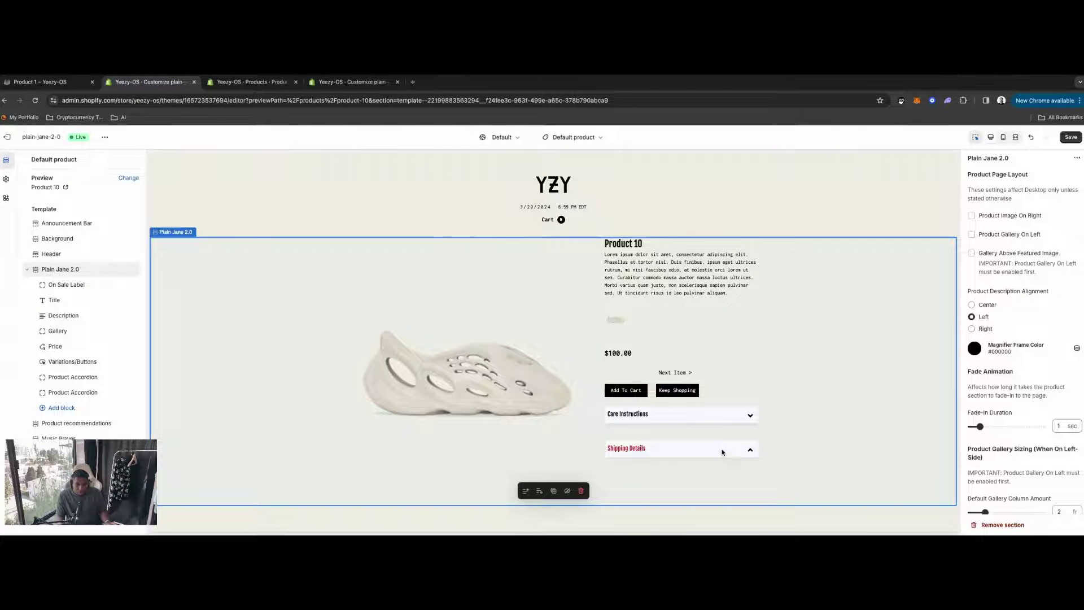
pyautogui.click(1071, 137)
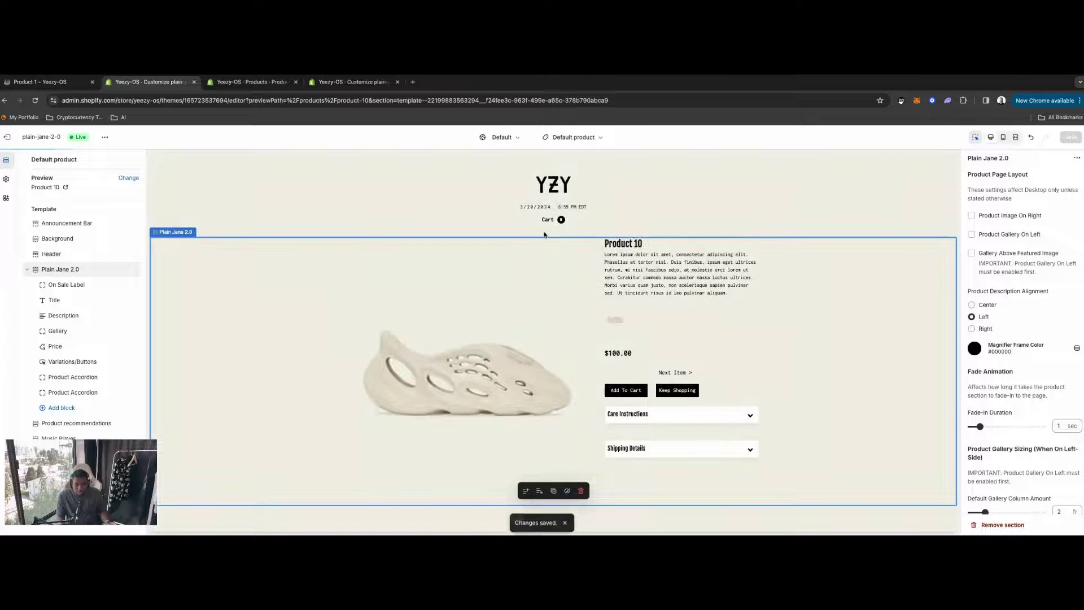
# Check the contents of the Shipping Details and Care Instructions accordions in the Product 10 preview, and collapse both.
pyautogui.moveTo(643, 449)
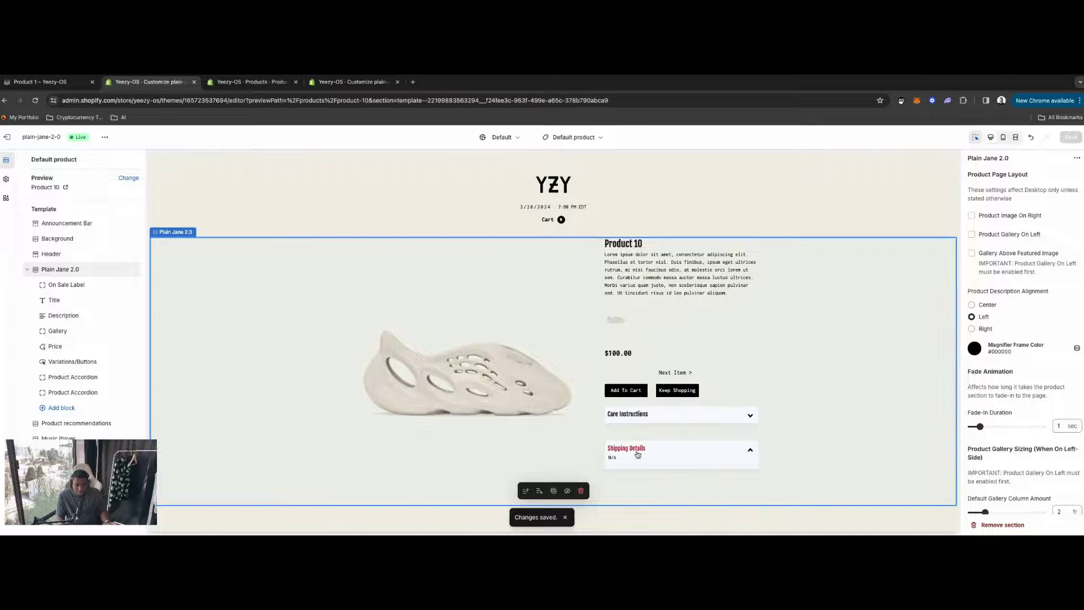
pyautogui.click(637, 415)
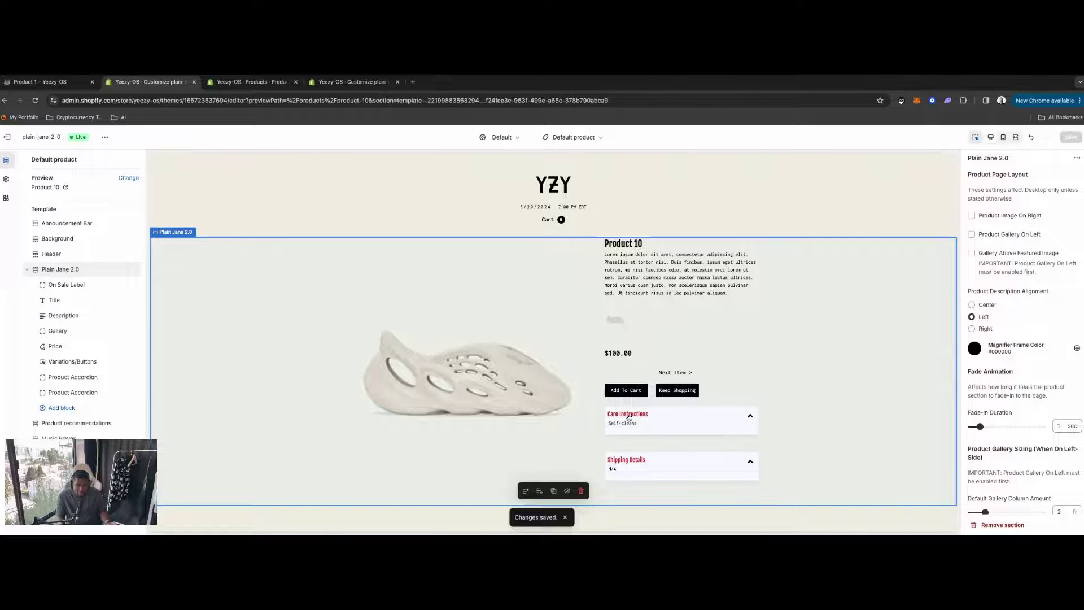
pyautogui.click(629, 416)
pyautogui.click(630, 450)
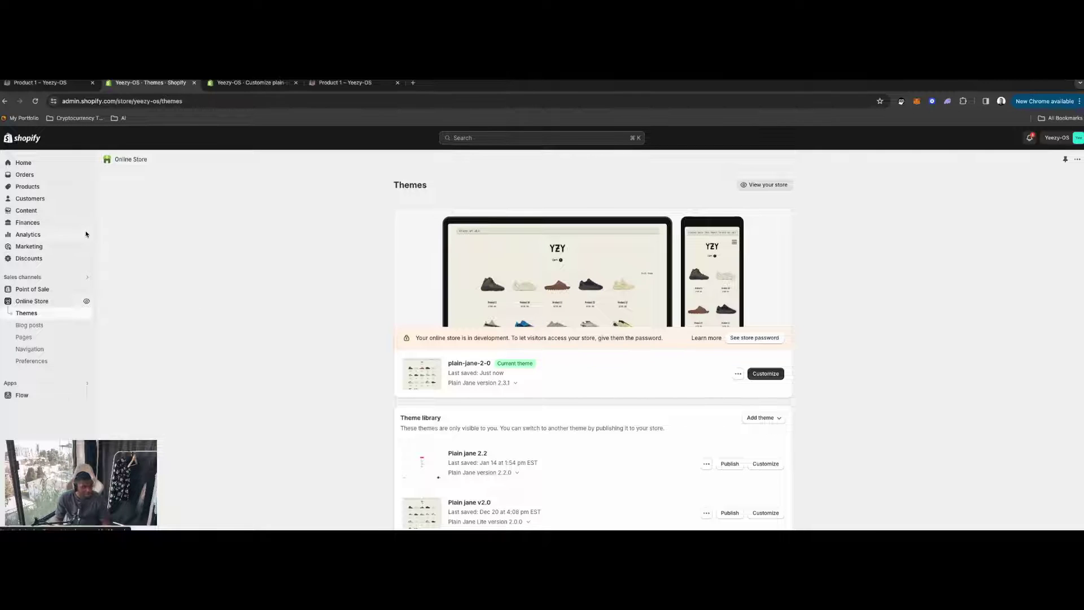
# Open Product 1 in the store admin and inspect what kind of value its Sizing Chart metafield takes.
pyautogui.click(45, 186)
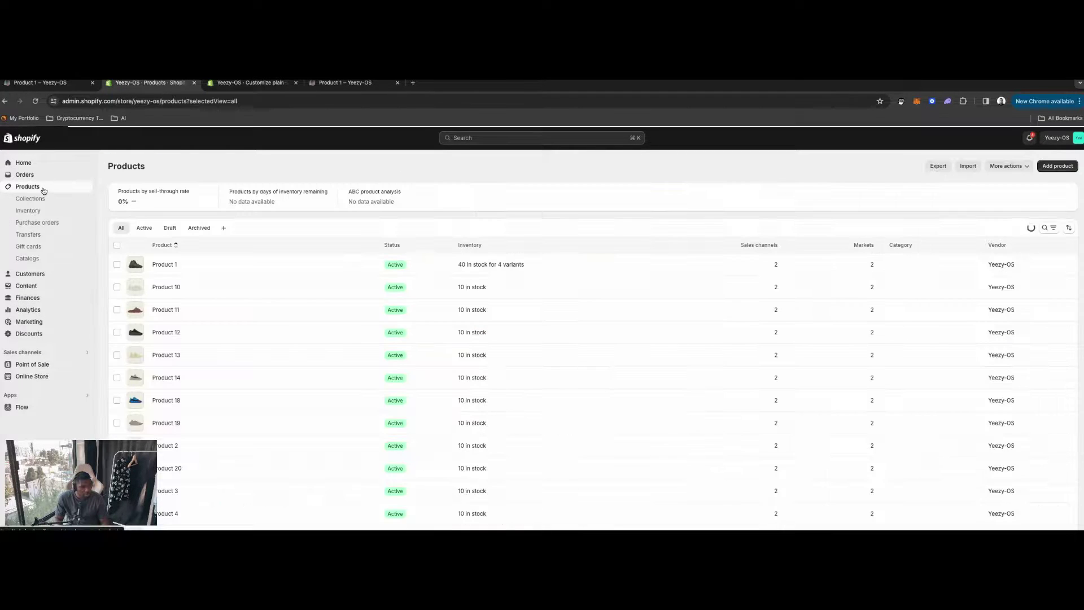
pyautogui.click(164, 265)
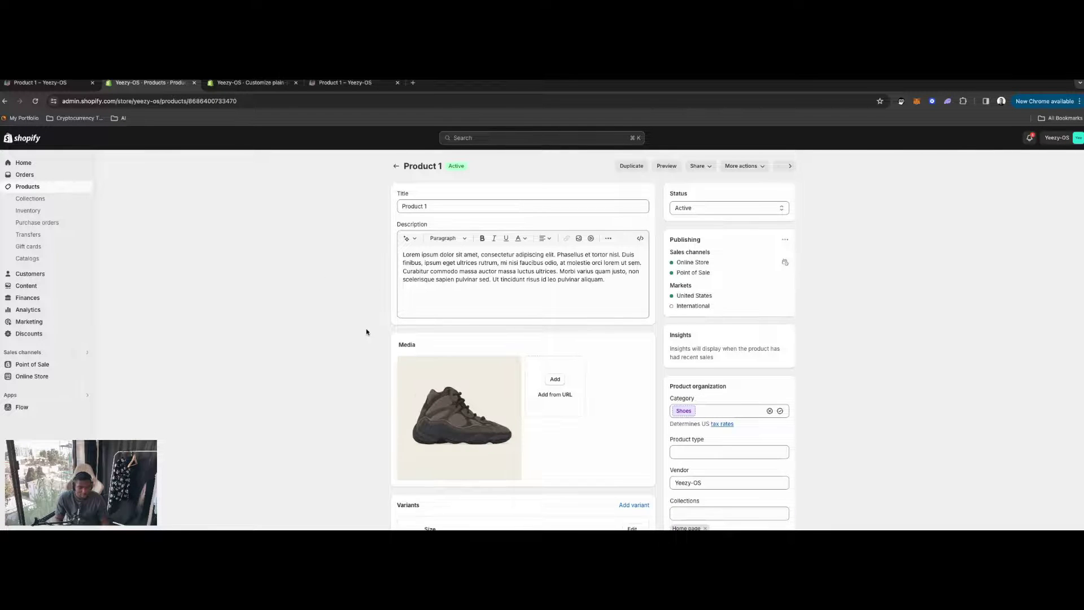
pyautogui.scroll(-10, 365, 332)
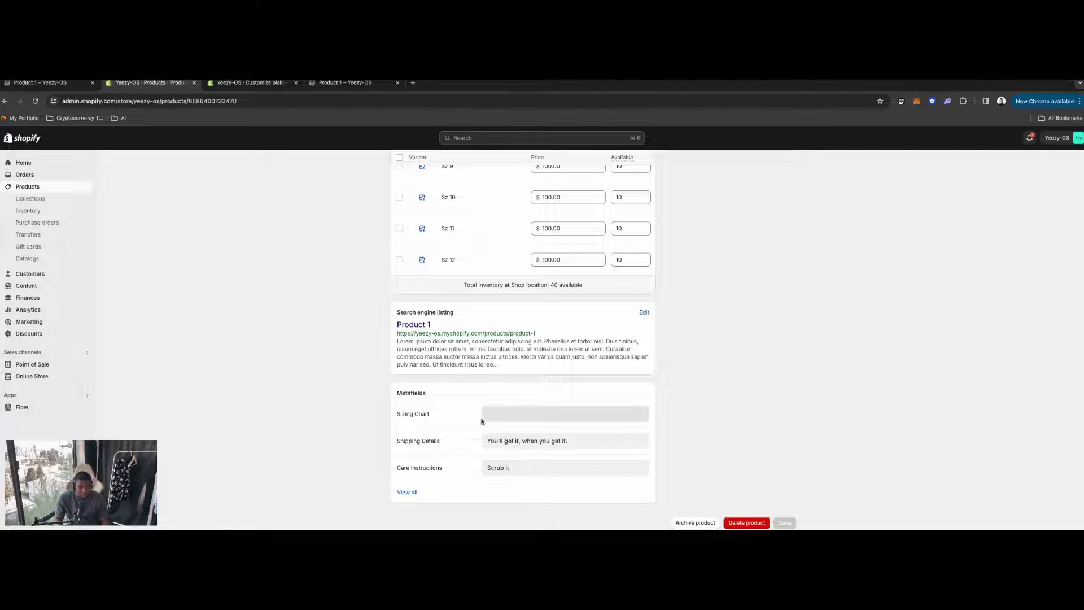
pyautogui.click(504, 416)
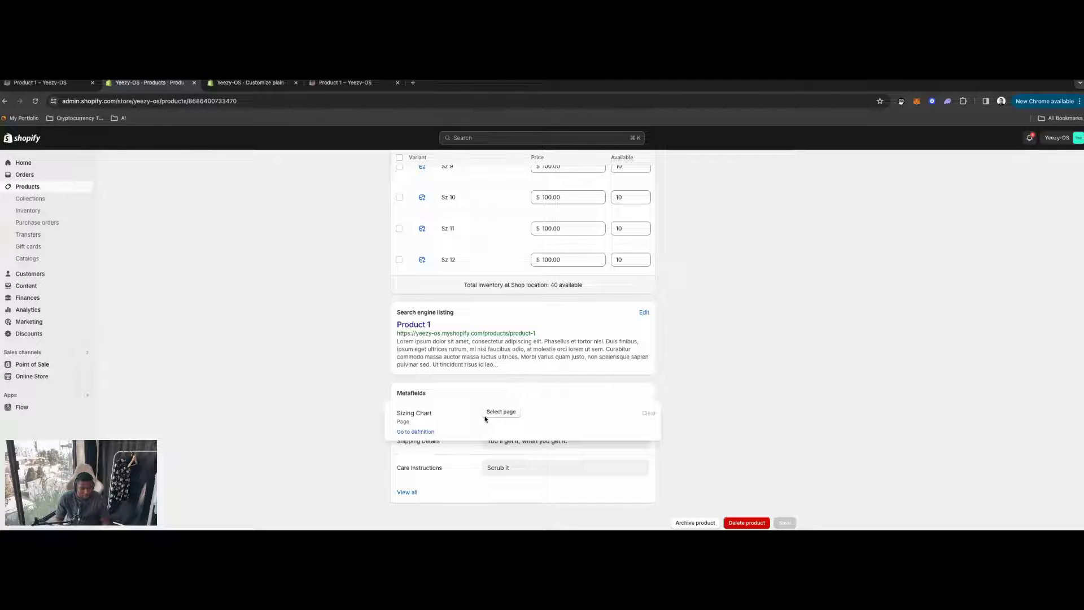
pyautogui.click(699, 402)
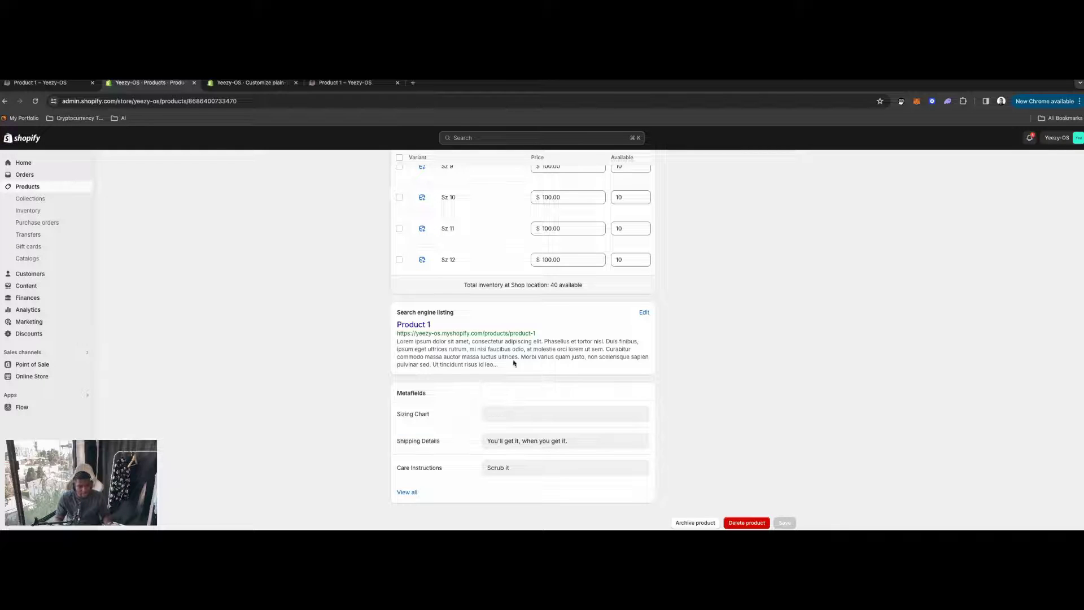
# Start a new online store page and title it Sizing Chart.
pyautogui.click(30, 376)
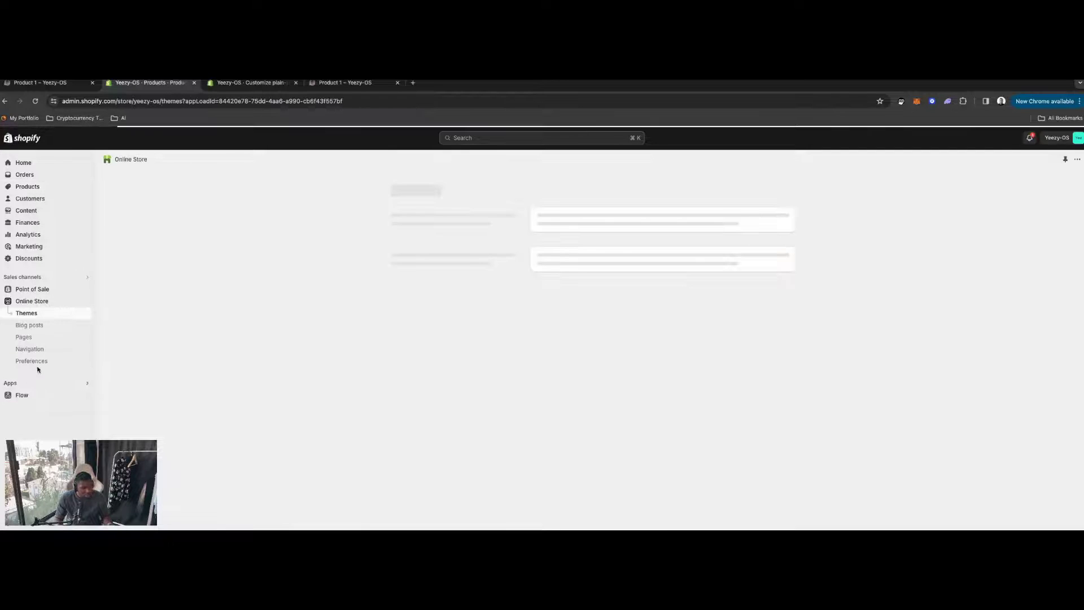
pyautogui.click(28, 338)
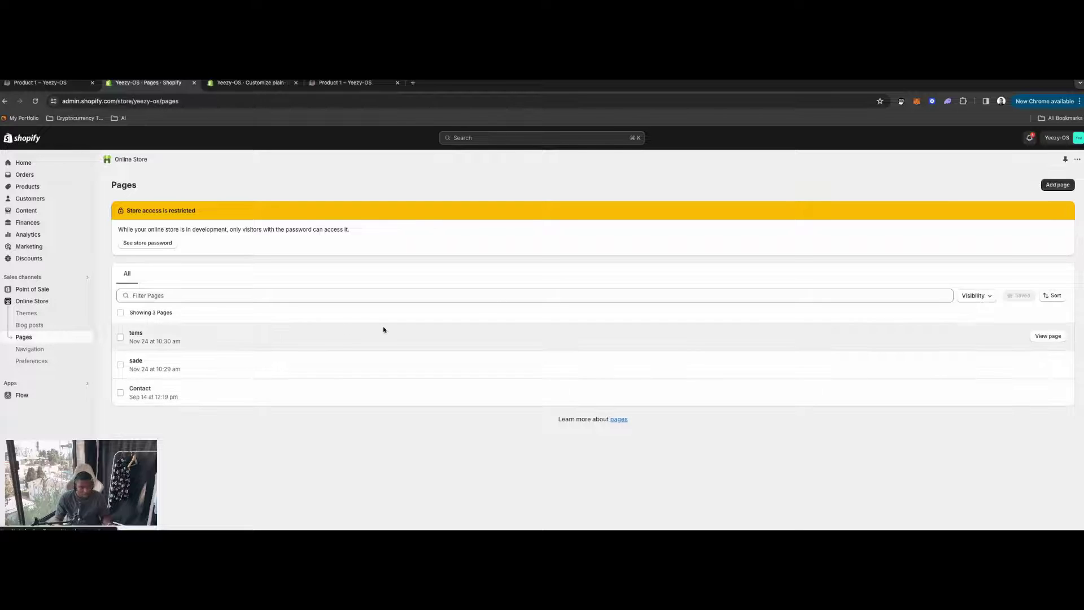
pyautogui.click(1055, 184)
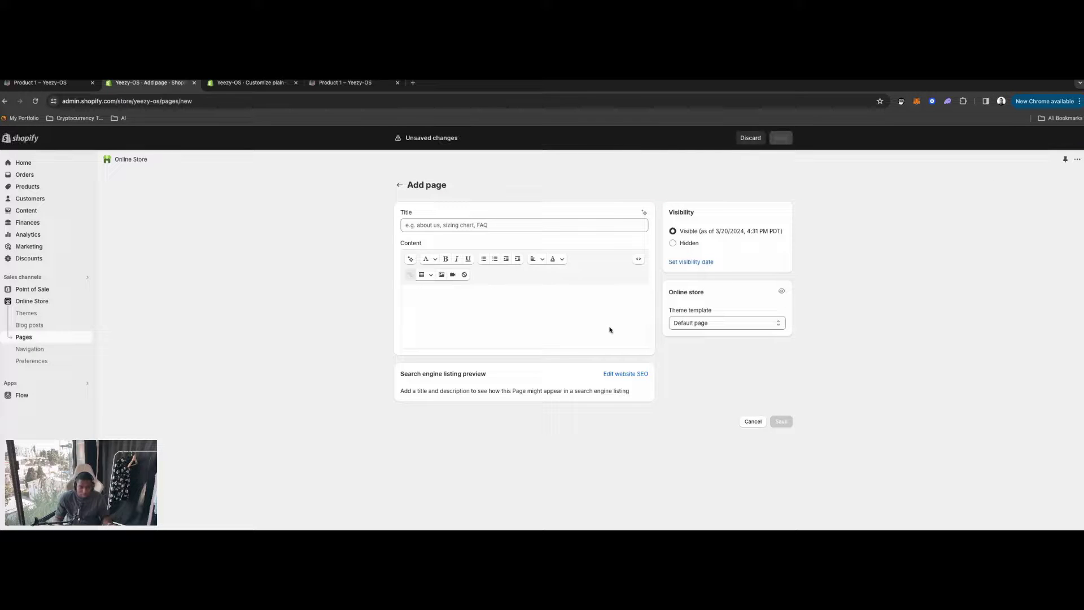
pyautogui.click(479, 227)
pyautogui.write('Sizin')
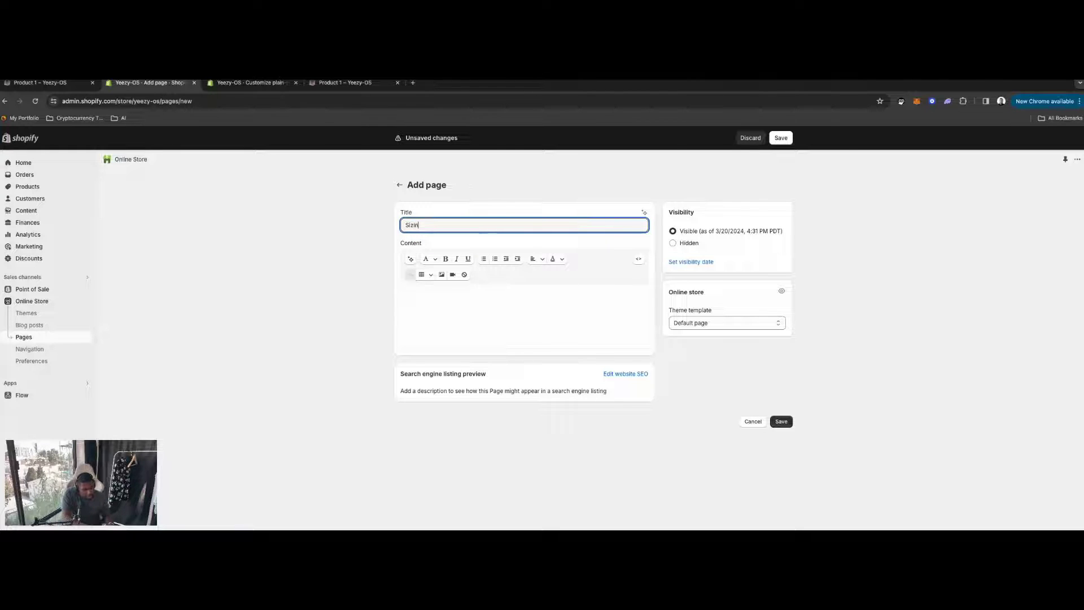
pyautogui.write('g Chart')
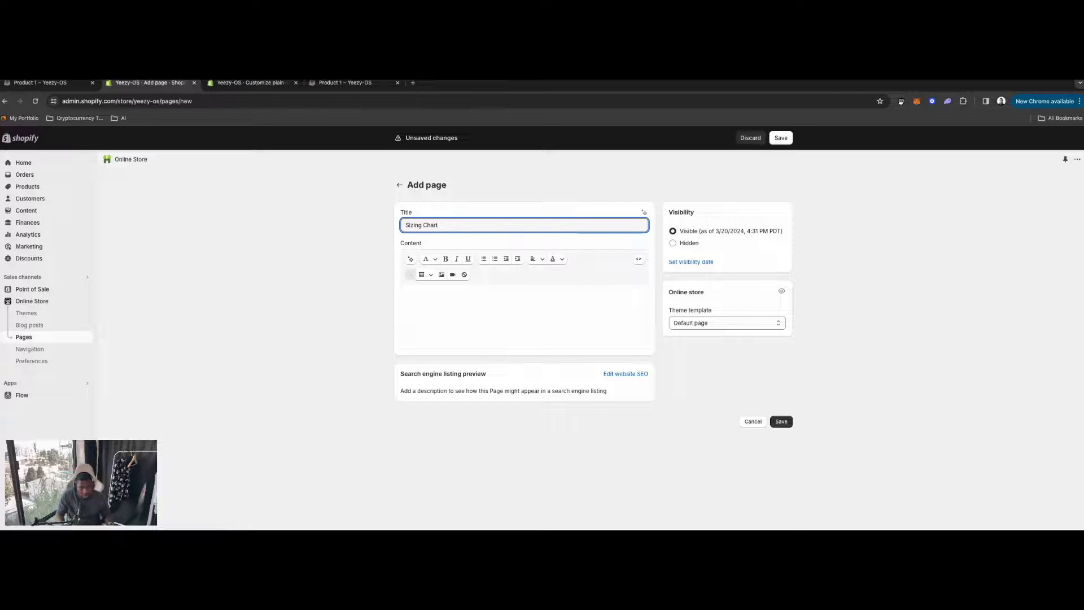
# Insert a table in the page content and add three rows below its first row.
pyautogui.click(452, 297)
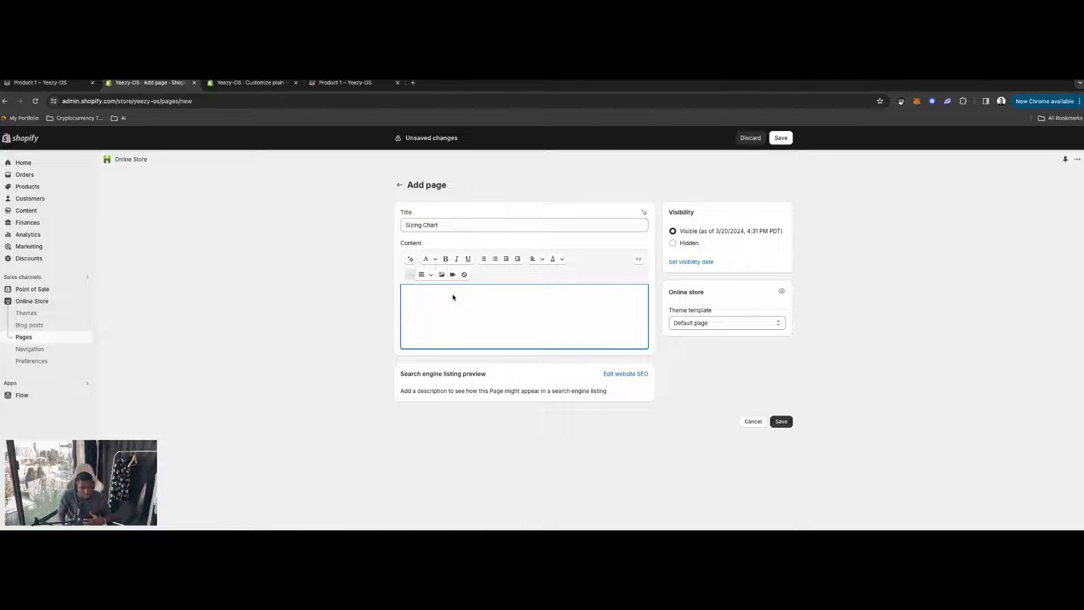
pyautogui.click(425, 276)
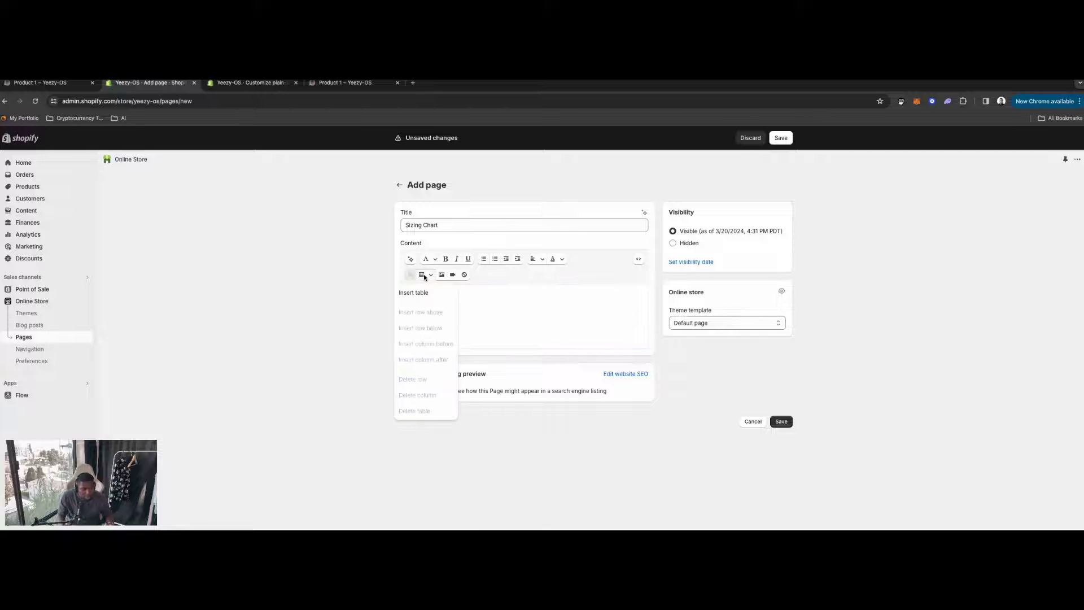
pyautogui.click(423, 292)
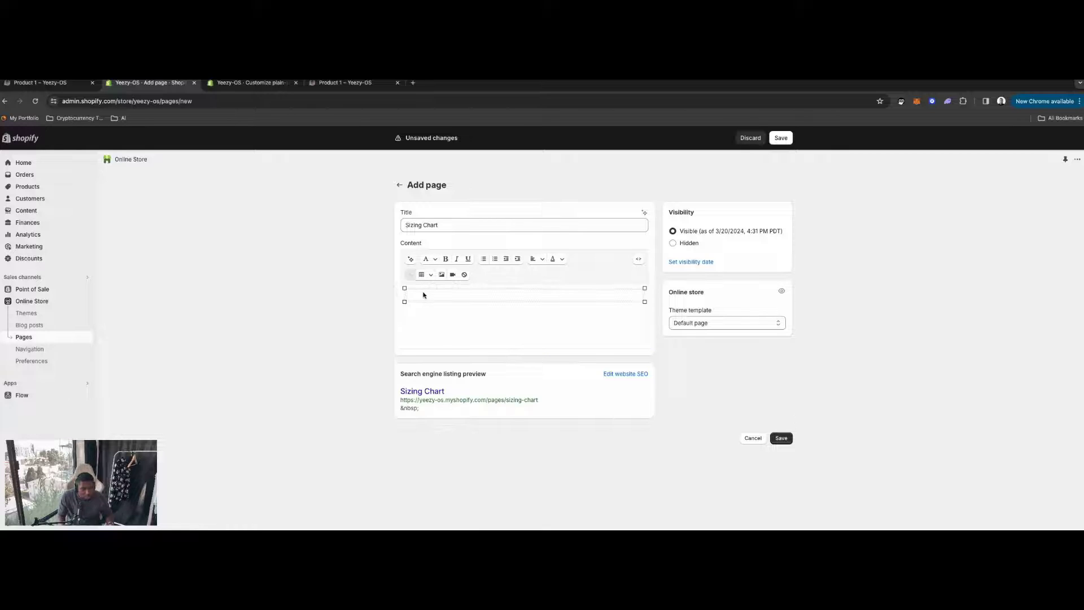
pyautogui.click(427, 276)
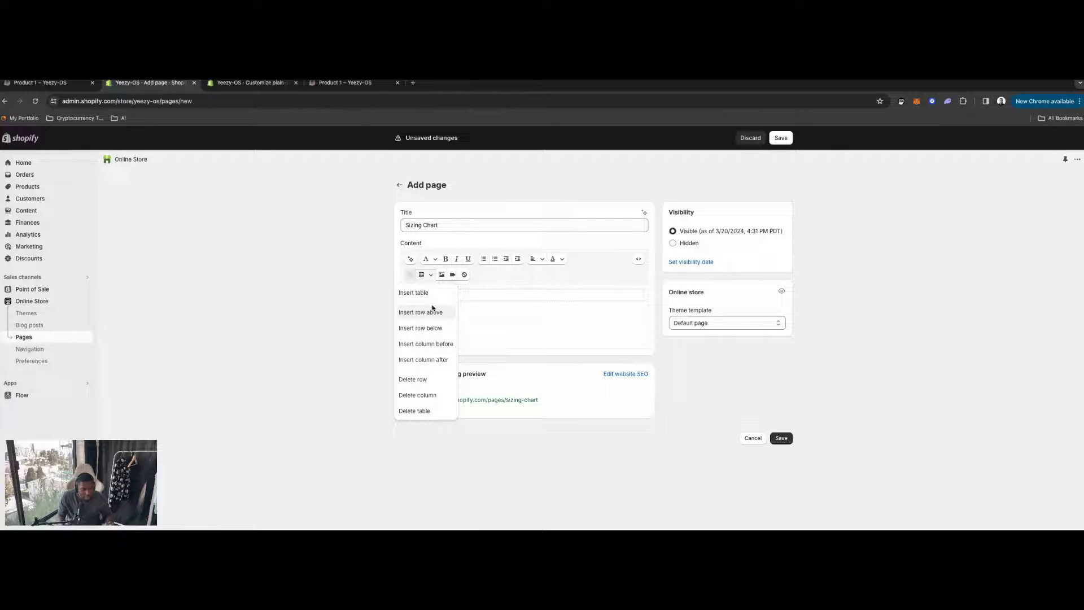
pyautogui.click(426, 328)
pyautogui.click(426, 277)
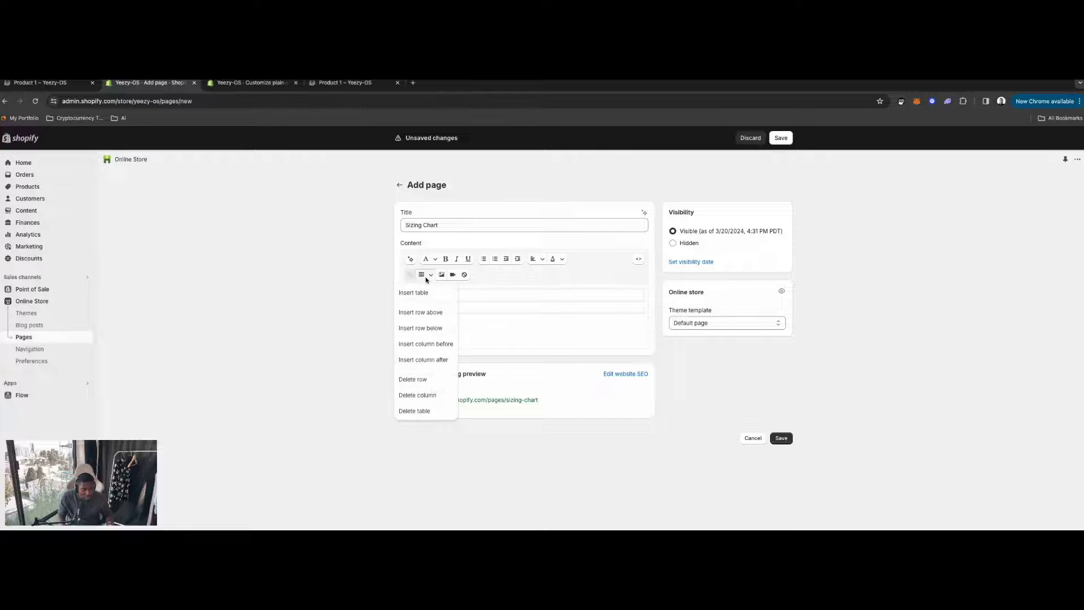
pyautogui.click(424, 327)
pyautogui.click(426, 276)
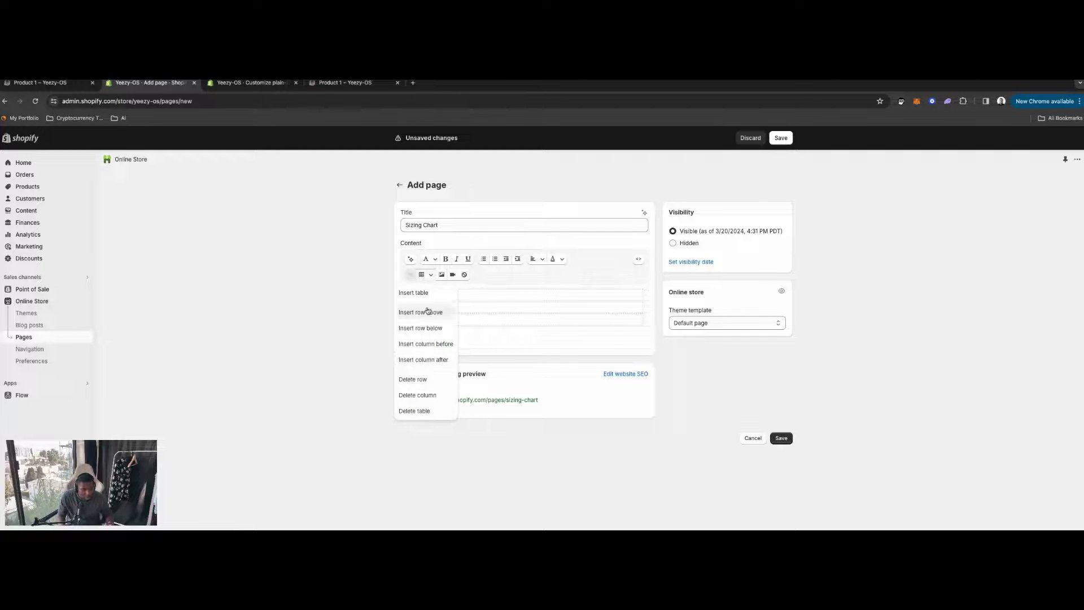
pyautogui.click(428, 328)
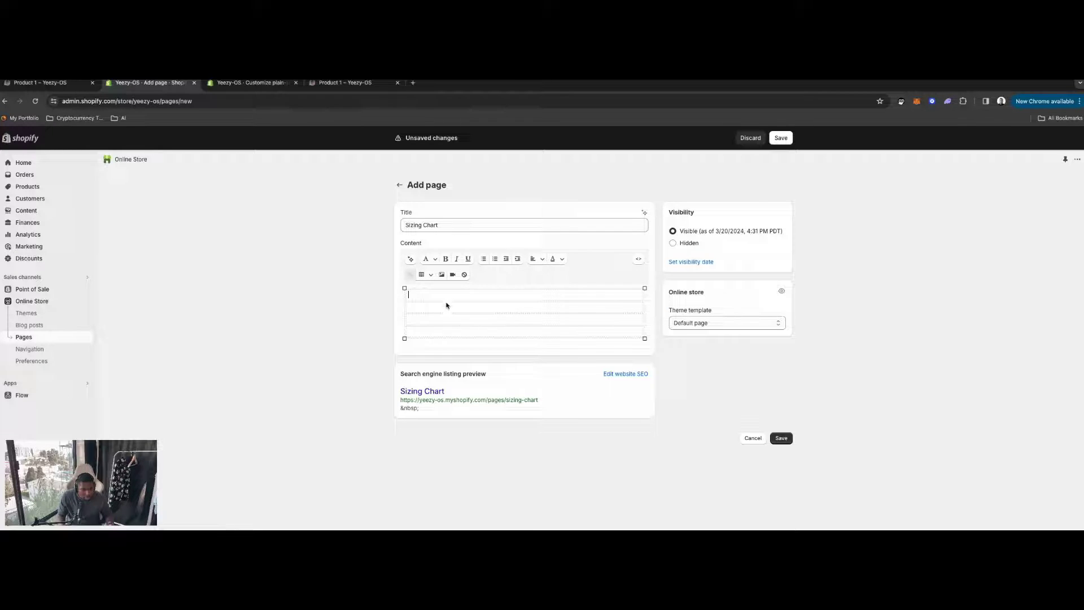
# Add three columns after the table's first column and adjust the column borders to roughly equal widths.
pyautogui.click(426, 276)
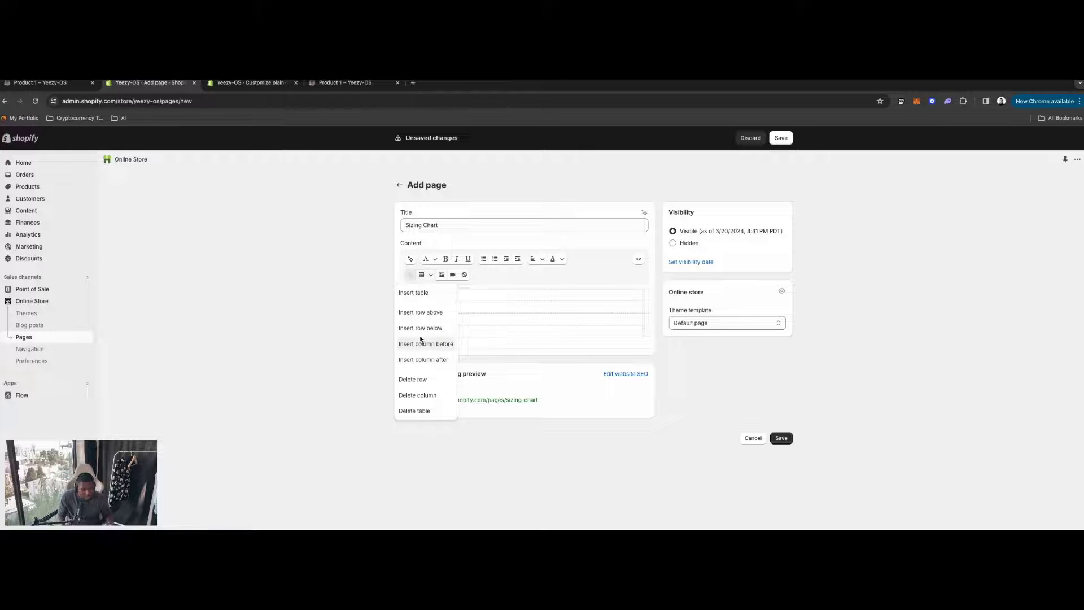
pyautogui.click(418, 359)
pyautogui.click(425, 278)
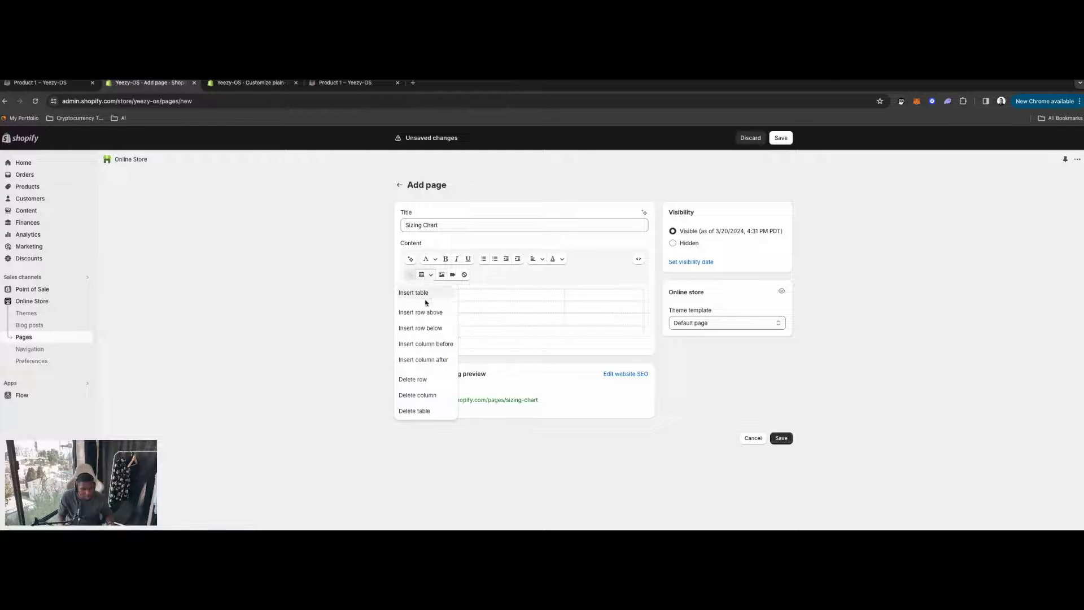
pyautogui.click(429, 360)
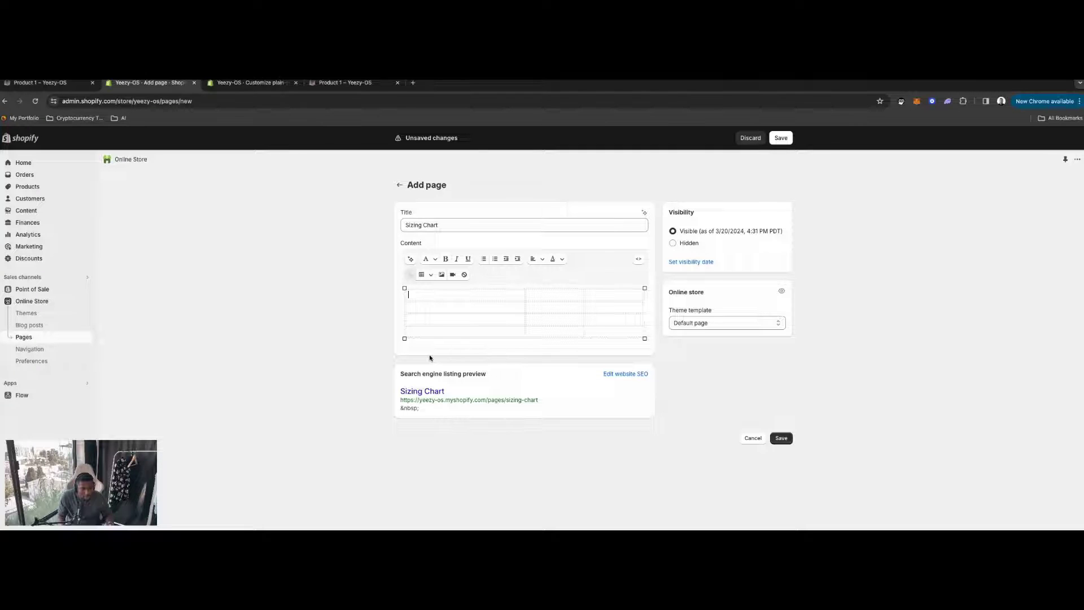
pyautogui.click(425, 274)
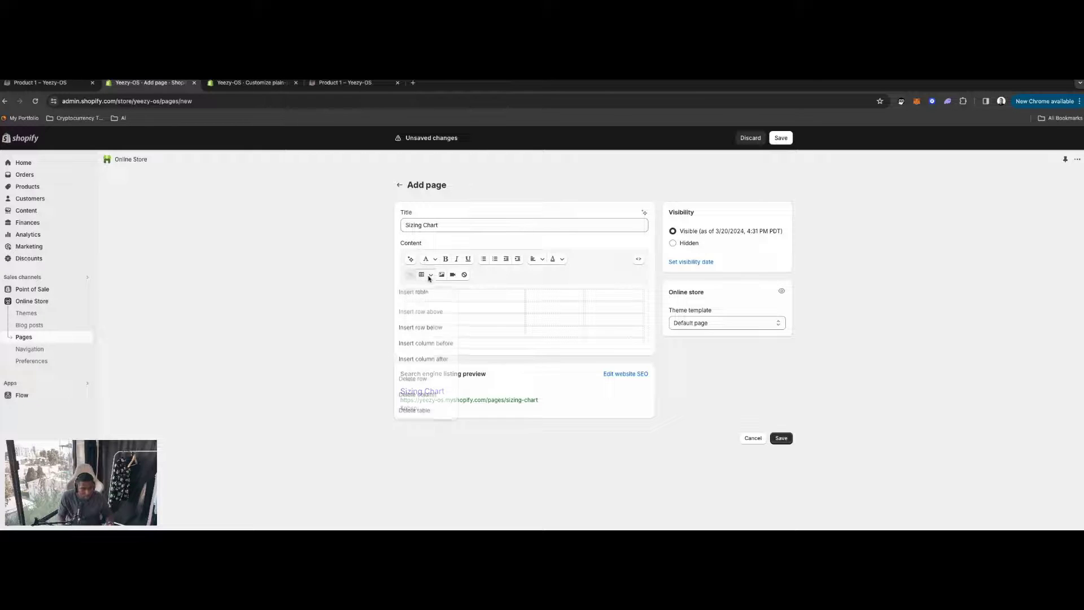
pyautogui.click(427, 359)
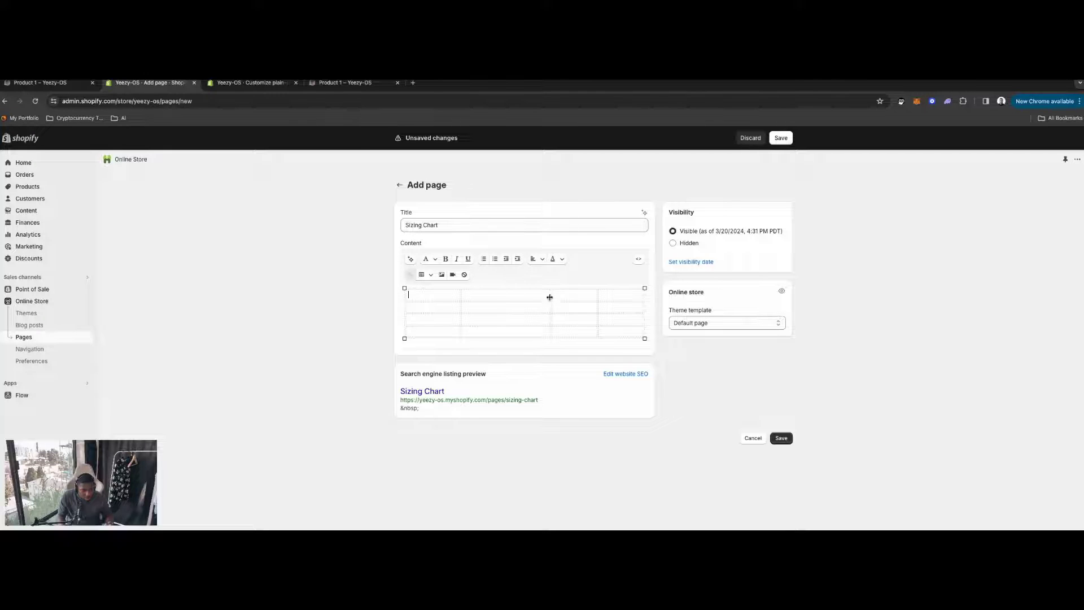
pyautogui.moveTo(550, 297); pyautogui.dragTo(519, 296)
pyautogui.moveTo(462, 299); pyautogui.dragTo(467, 299)
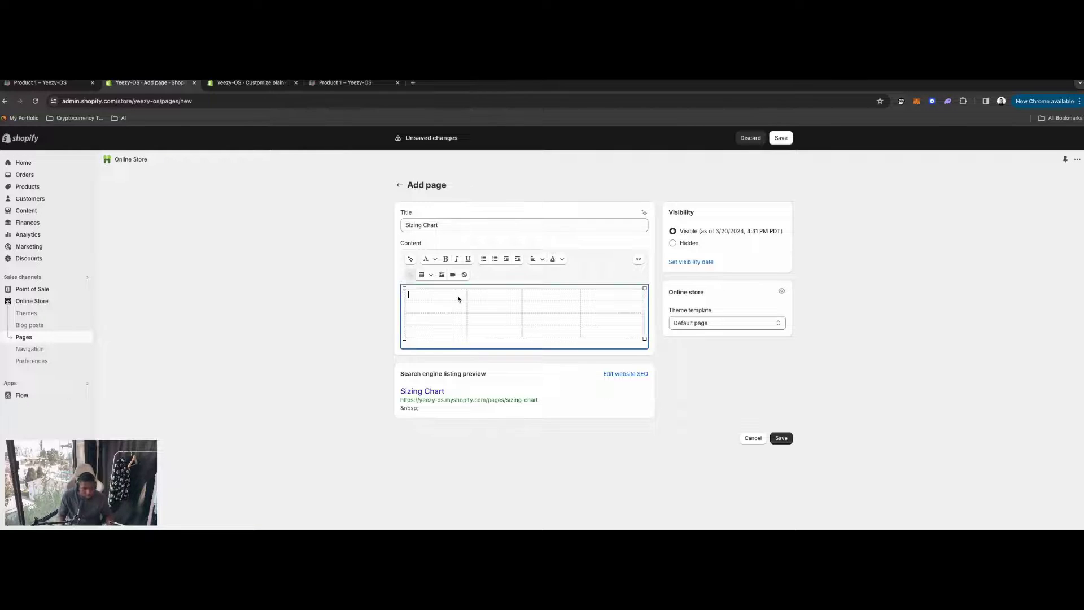
# Fill the table's first column with Sizing, Small, Medium and Large from the first row down.
pyautogui.write('Sizing ')
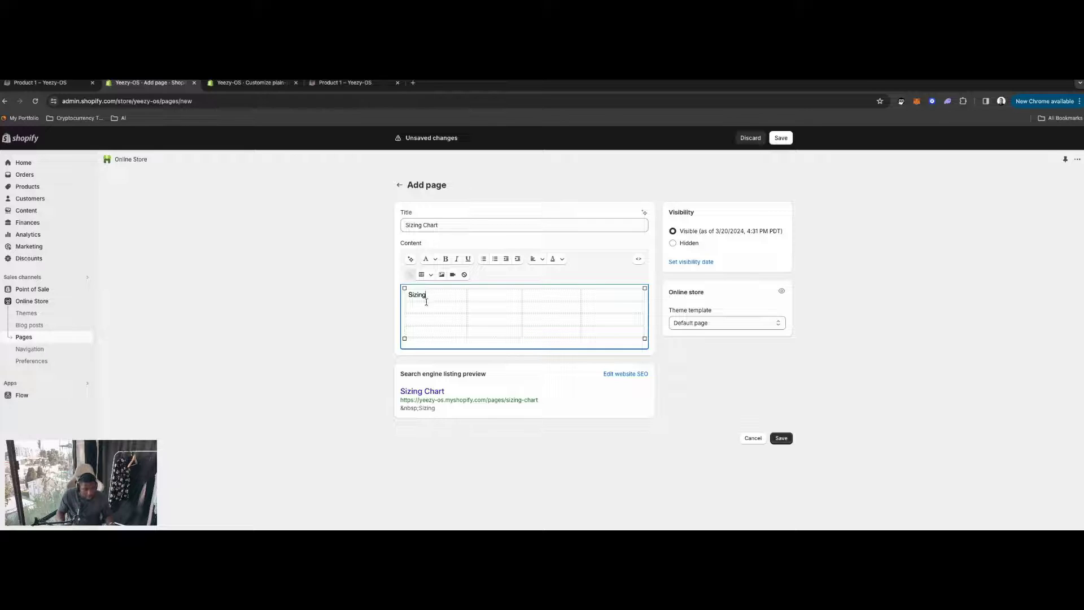
pyautogui.write('Small')
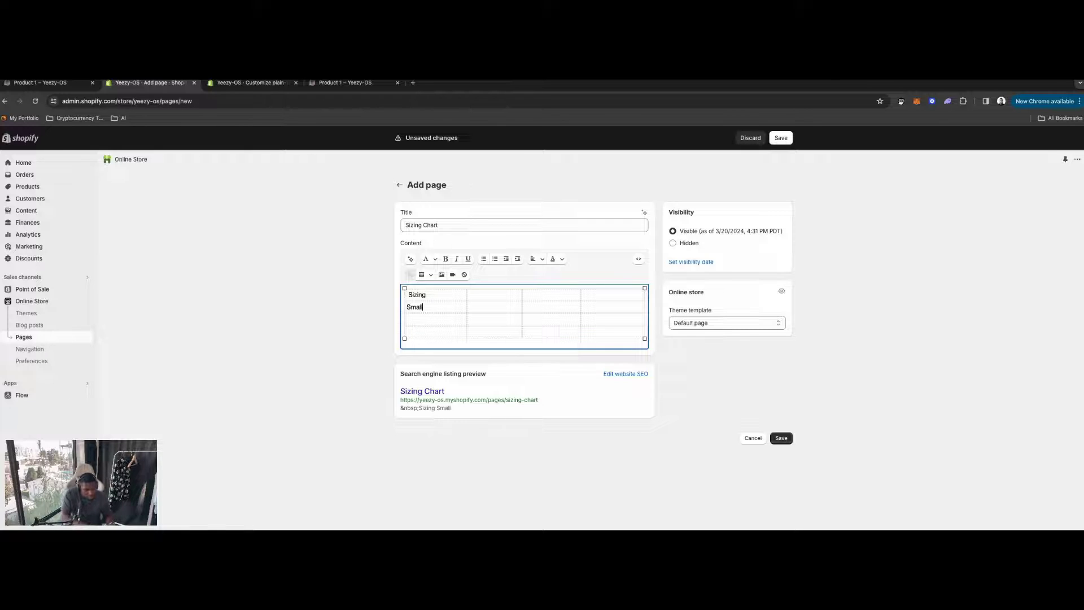
pyautogui.click(435, 319)
pyautogui.write('Medium')
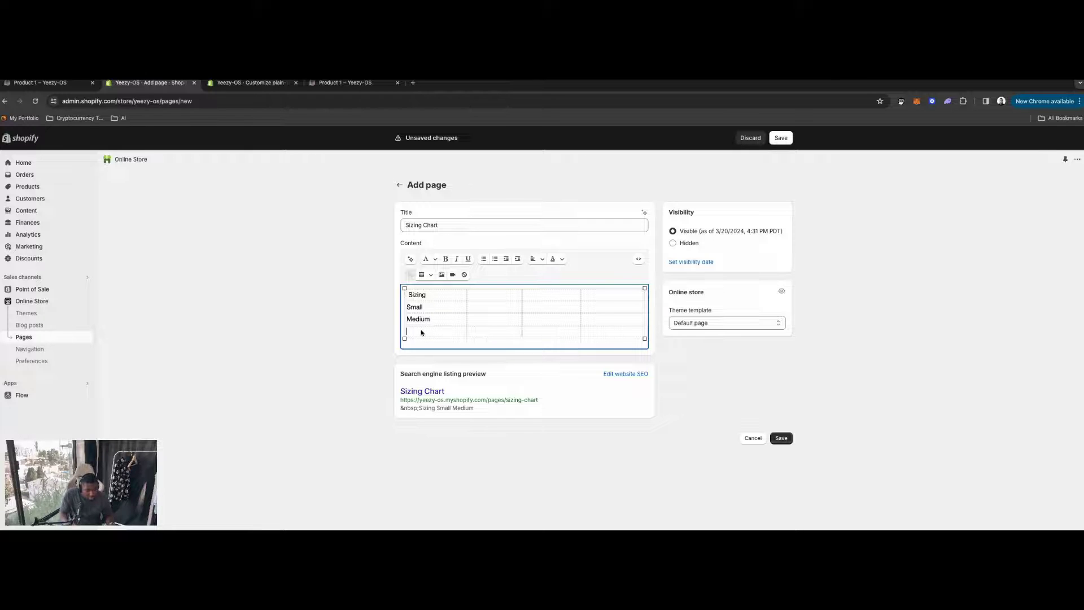
# Label the remaining columns in the table's first row USA, UK and AUS.
pyautogui.click(498, 299)
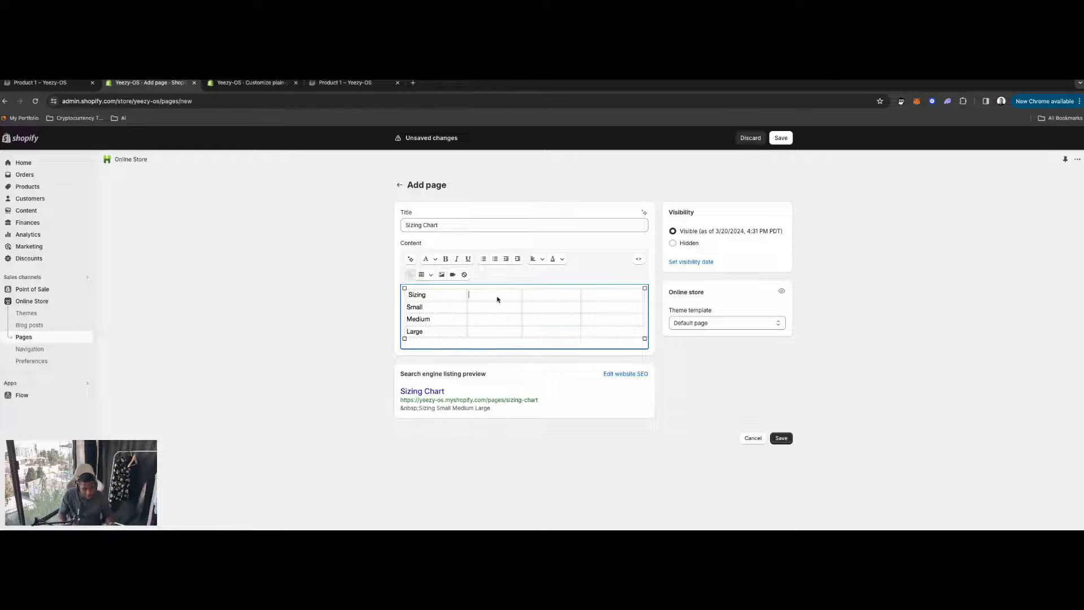
pyautogui.write('USA')
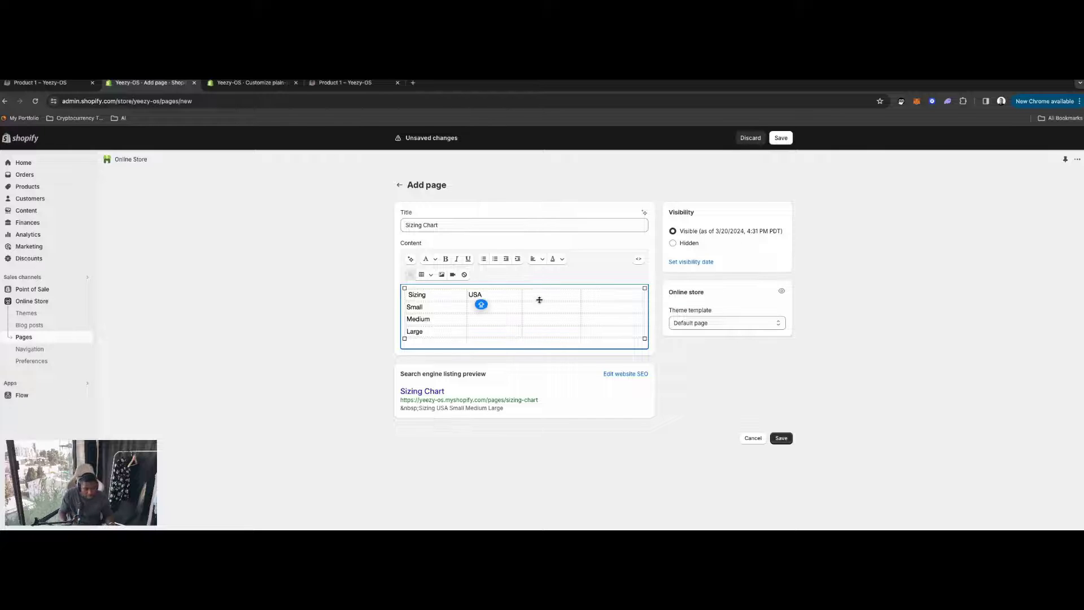
pyautogui.click(544, 299)
pyautogui.write('UK')
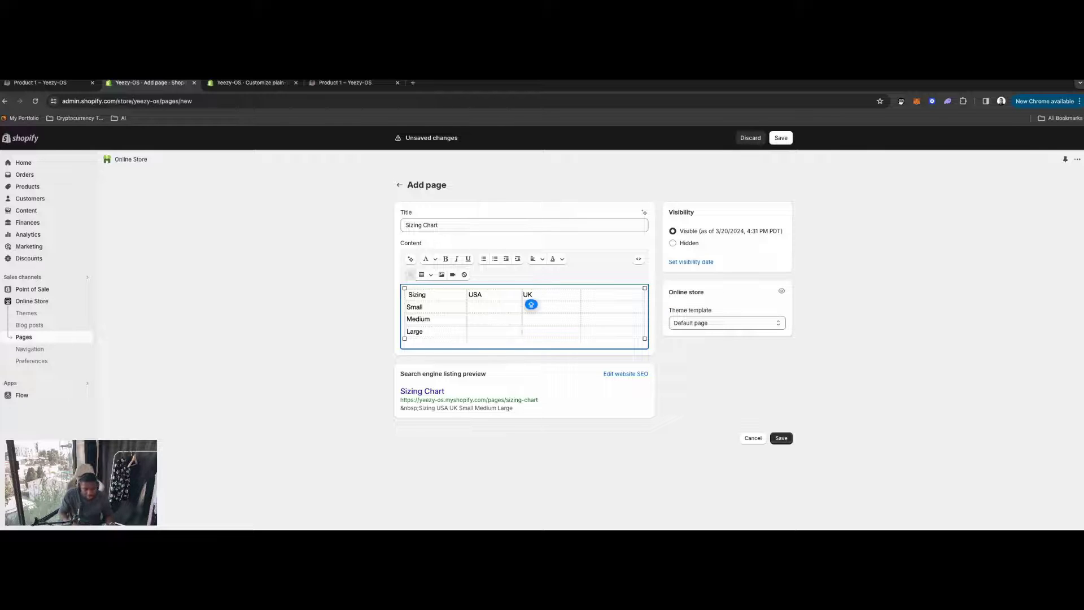
pyautogui.click(591, 294)
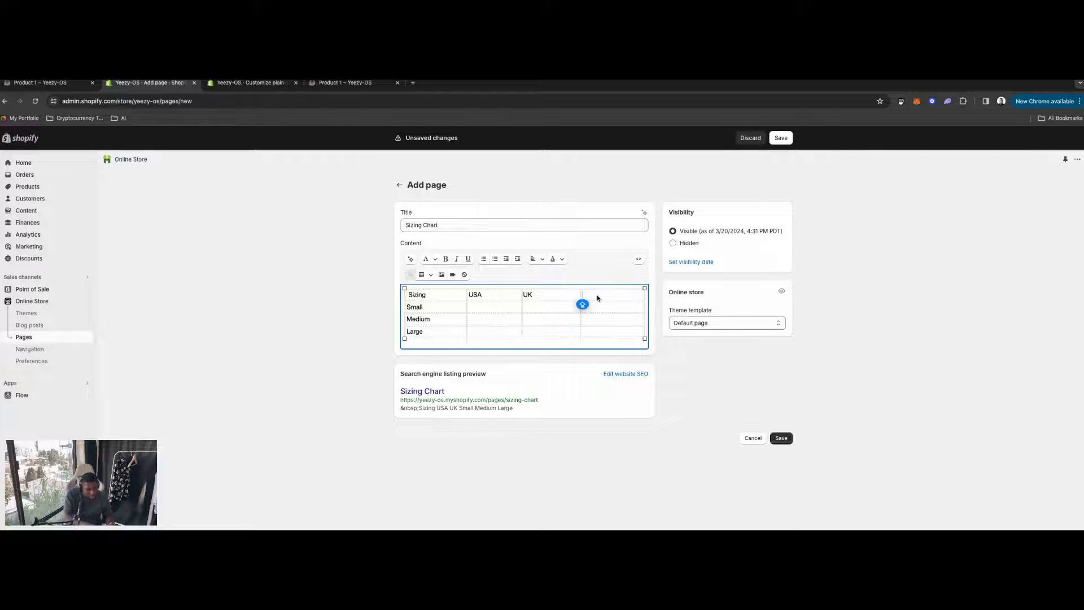
pyautogui.write('AUS')
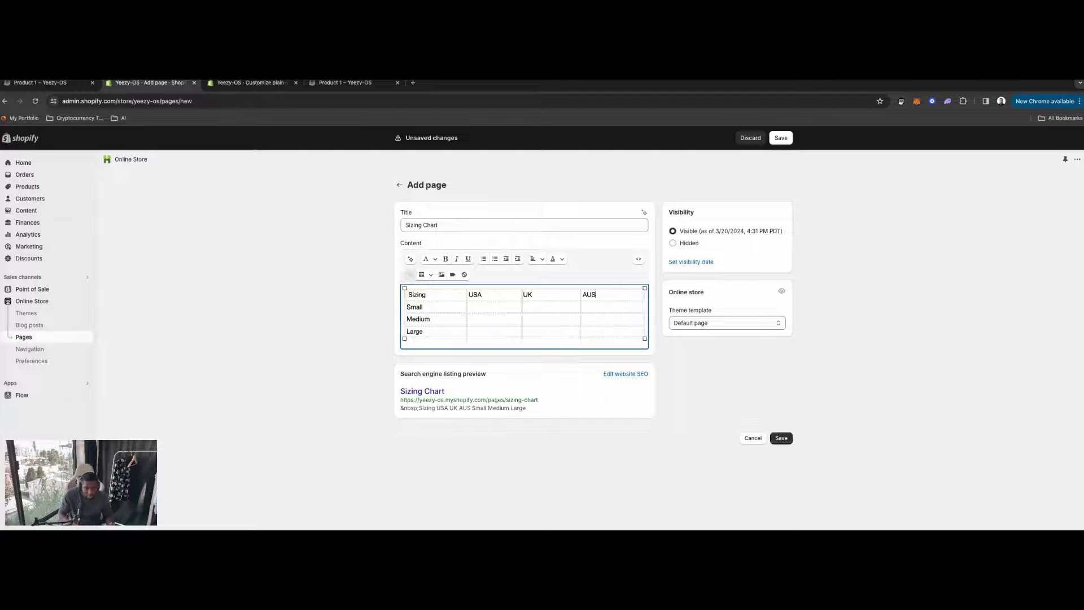
# Enter the USA sizes in the table: 5.5 for Small, 9 for Medium and 12 for Large.
pyautogui.click(493, 308)
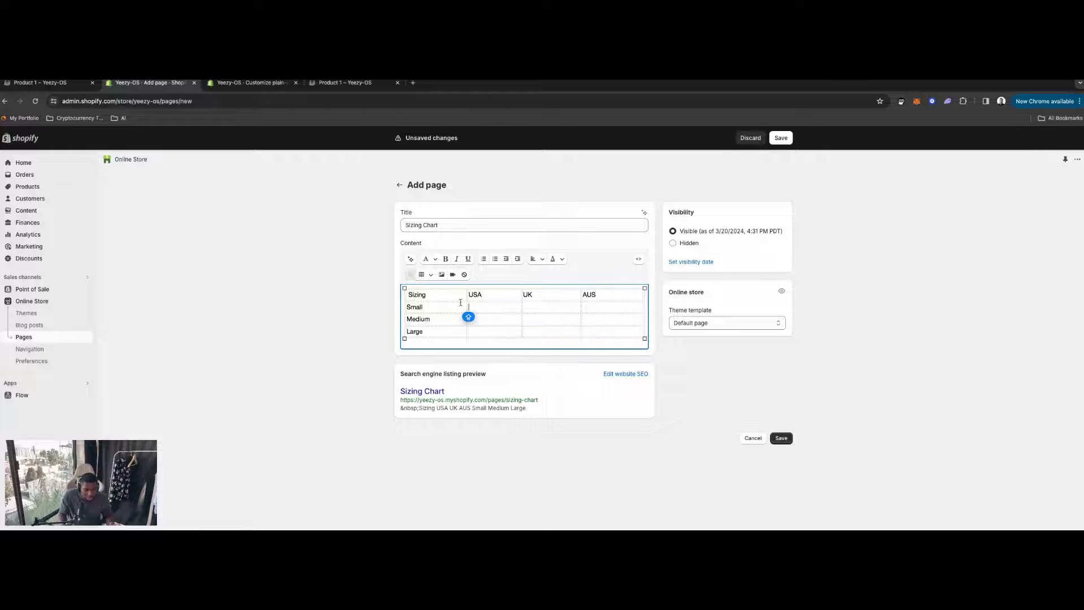
pyautogui.write('7.5')
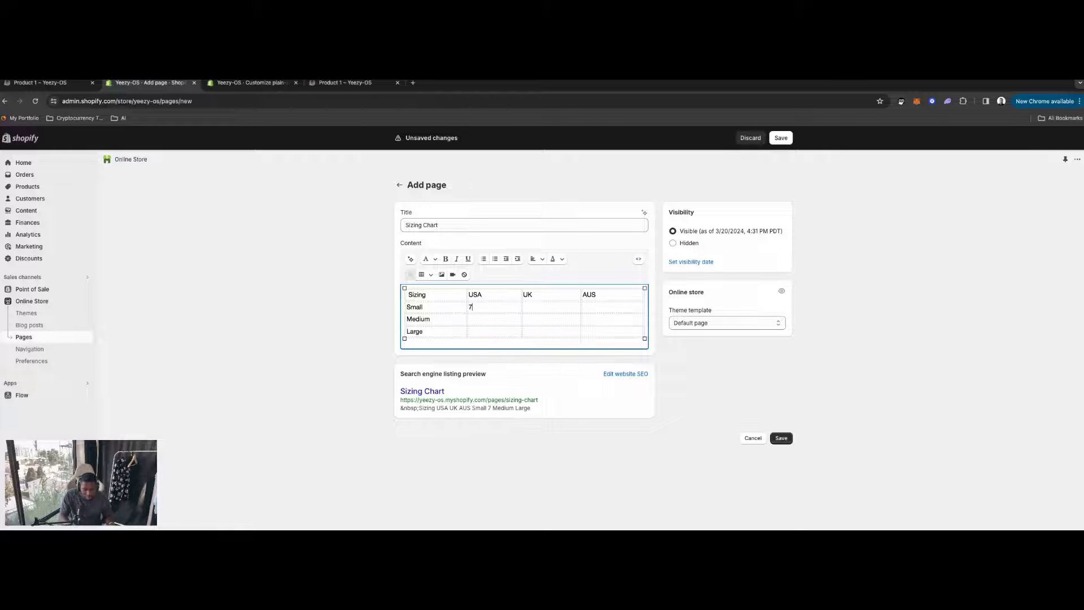
pyautogui.doubleClick(473, 307)
pyautogui.write('5.5')
pyautogui.click(499, 322)
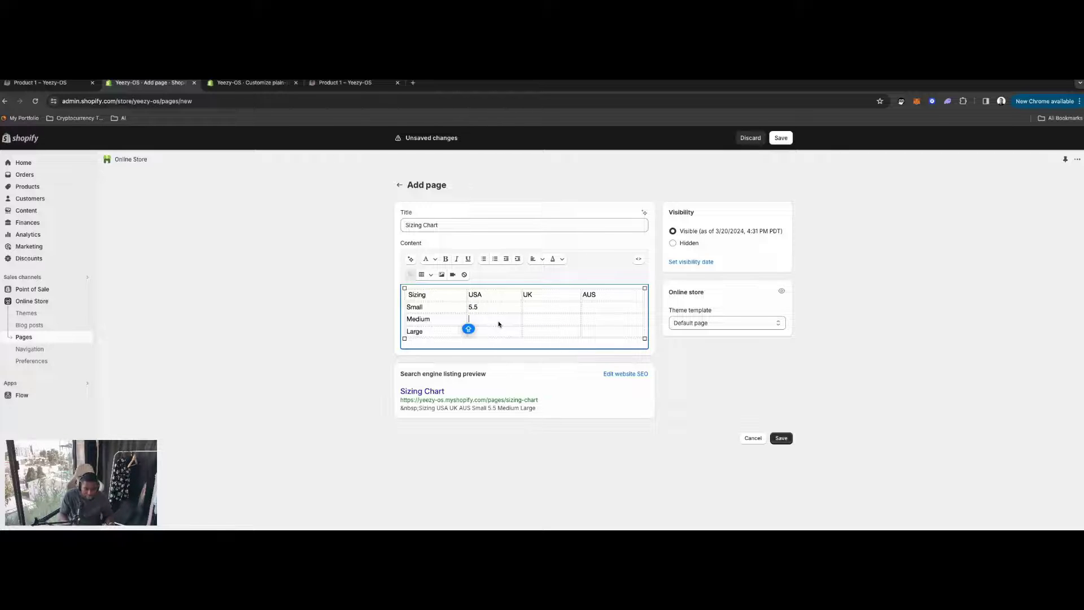
pyautogui.write('9')
pyautogui.click(501, 333)
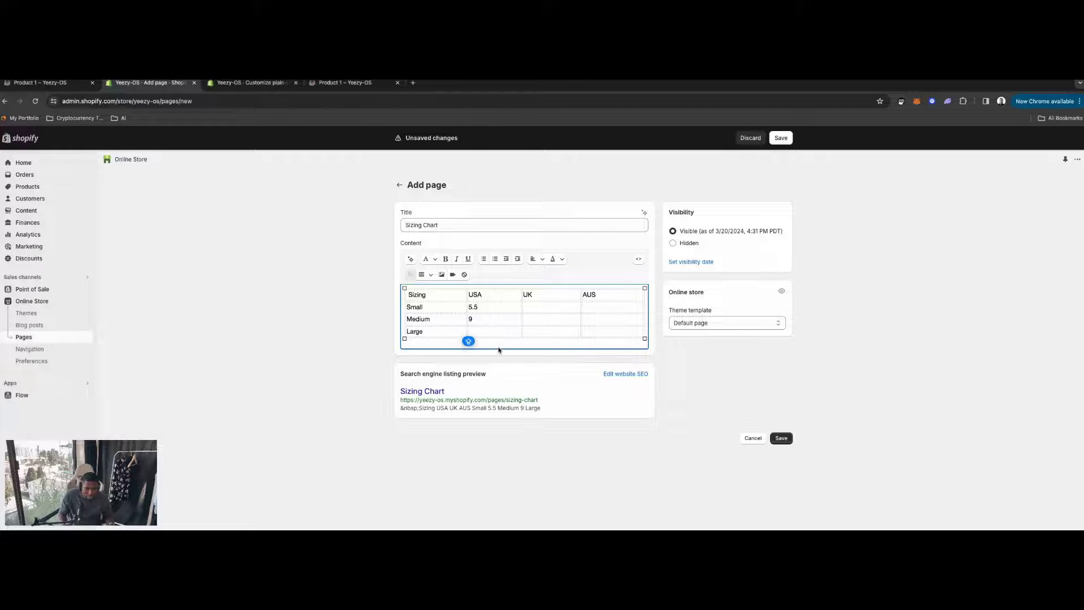
pyautogui.write('12')
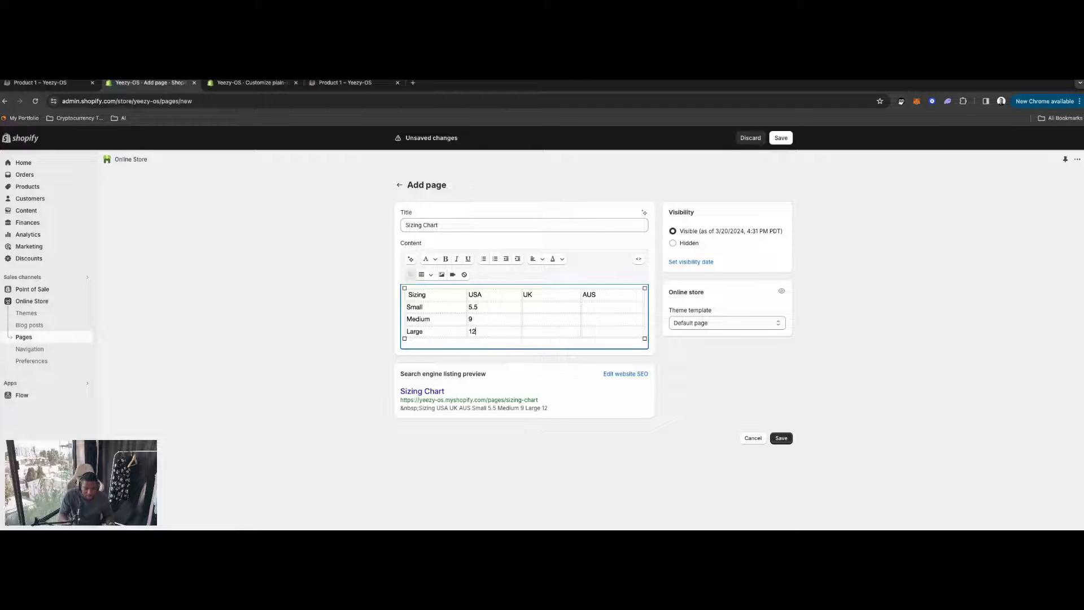
# Enter the UK sizes in the table: 32 for Small, 36 for Medium and 40 for Large.
pyautogui.click(559, 310)
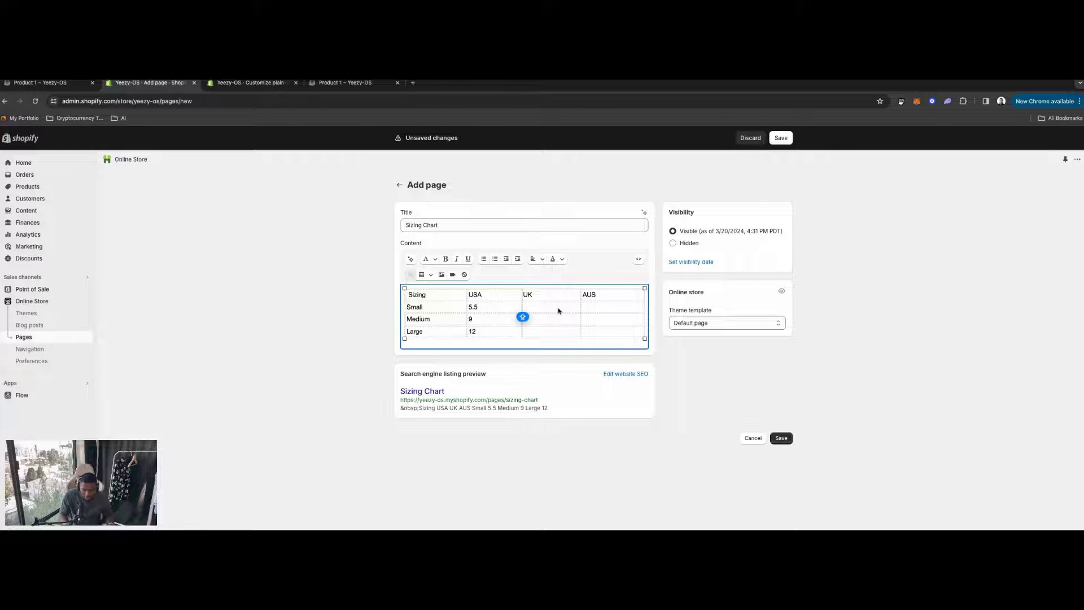
pyautogui.write('32')
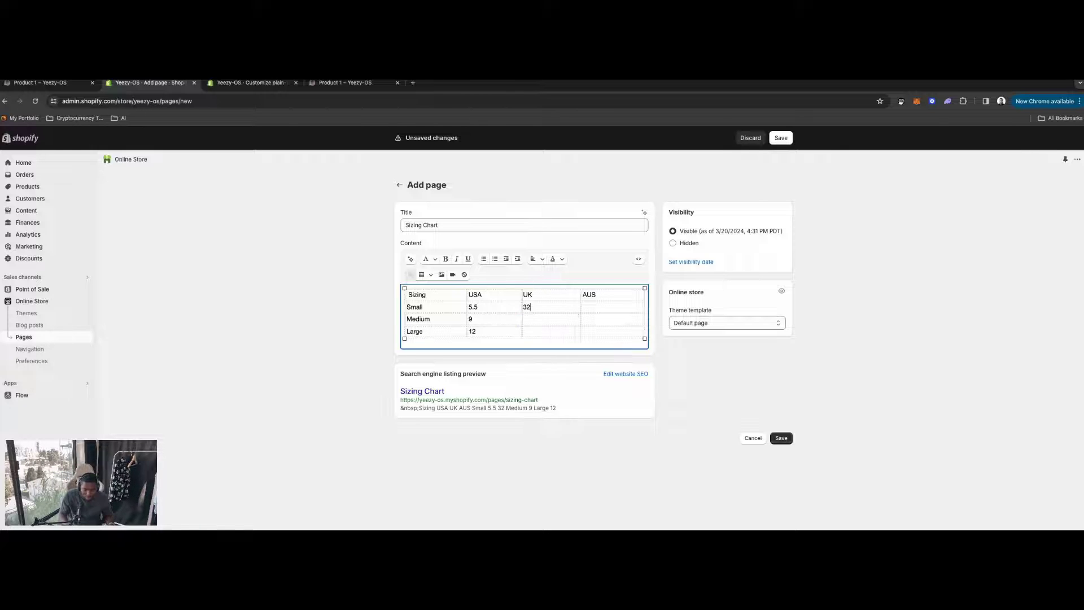
pyautogui.click(557, 321)
pyautogui.write('36')
pyautogui.click(552, 333)
pyautogui.write('40')
# Enter ??? as the AUS size for Small, Medium and Large, and save the Sizing Chart page.
pyautogui.click(601, 308)
pyautogui.press('capslock')
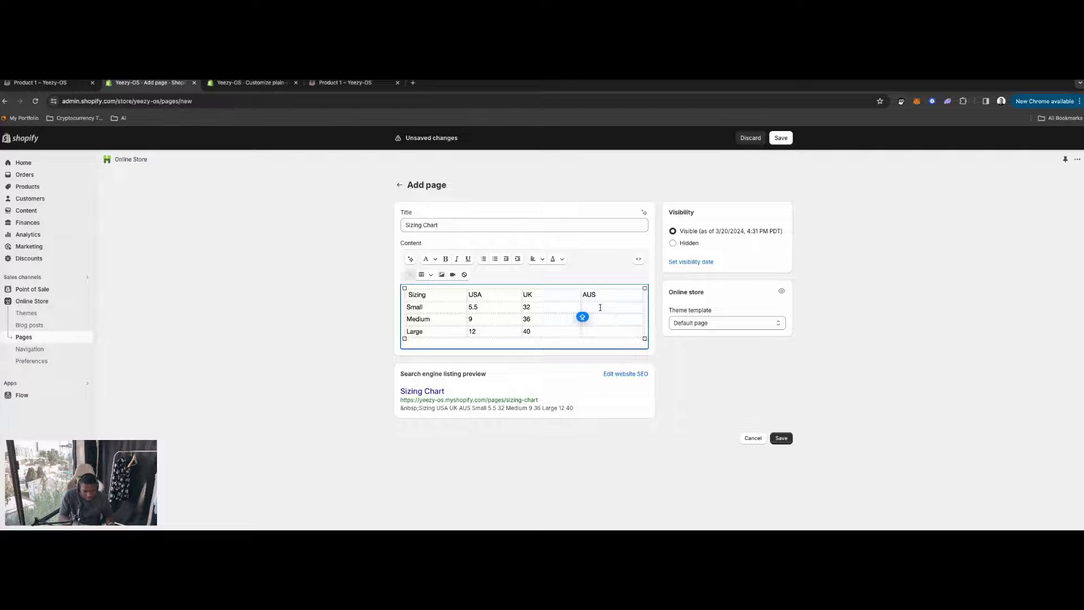
pyautogui.write('???')
pyautogui.click(610, 321)
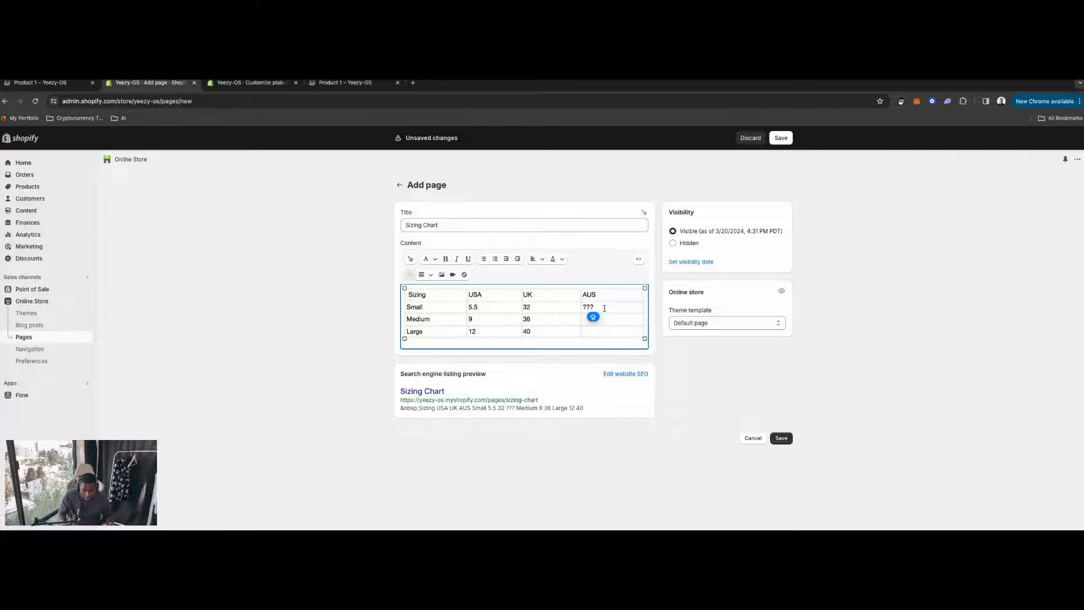
pyautogui.write('???')
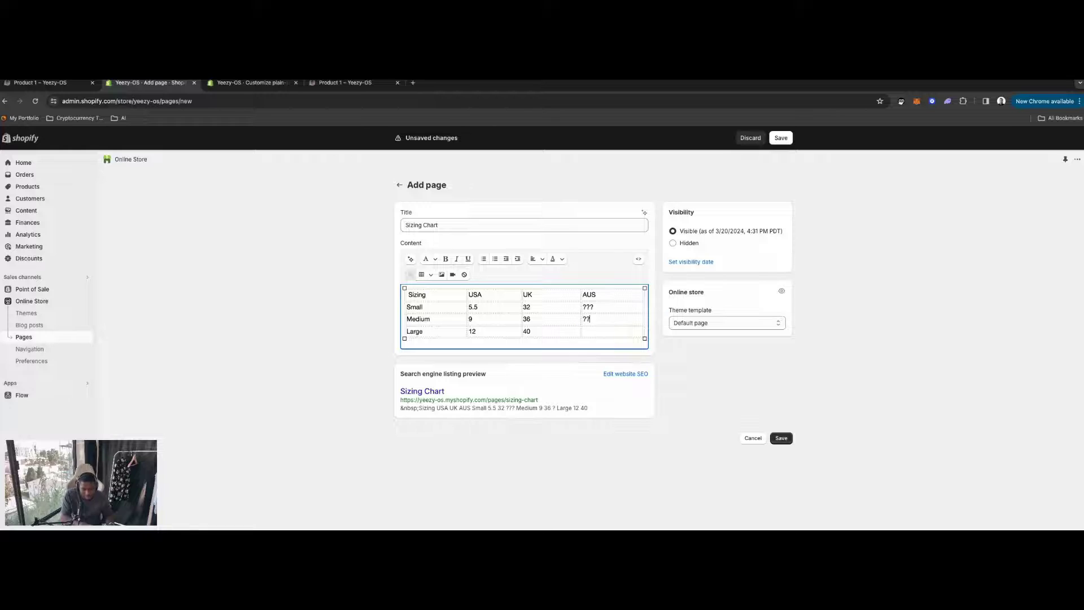
pyautogui.click(614, 332)
pyautogui.write('??')
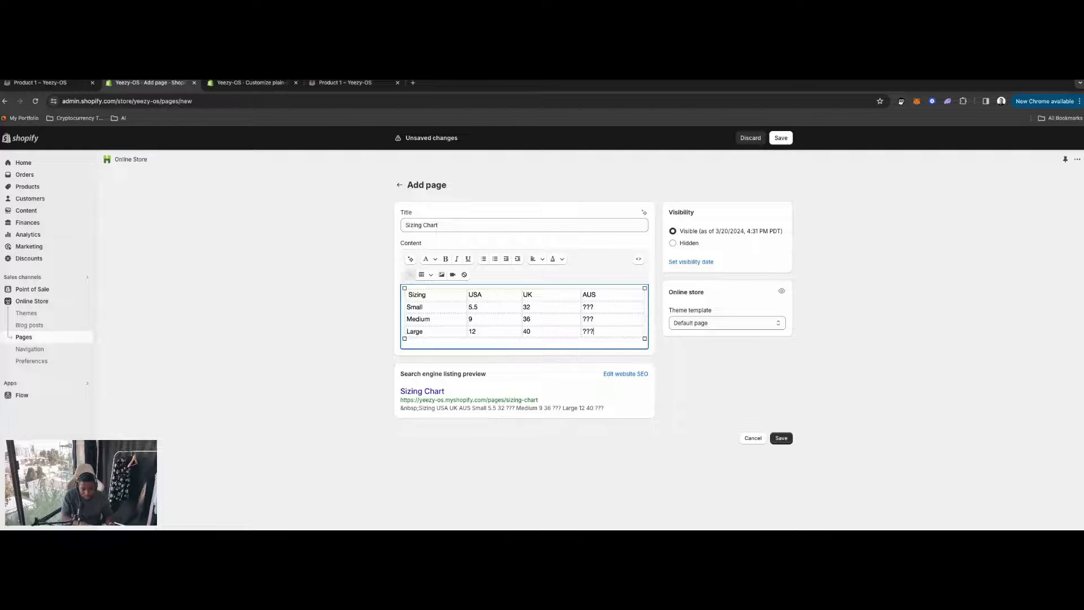
pyautogui.press('capslock')
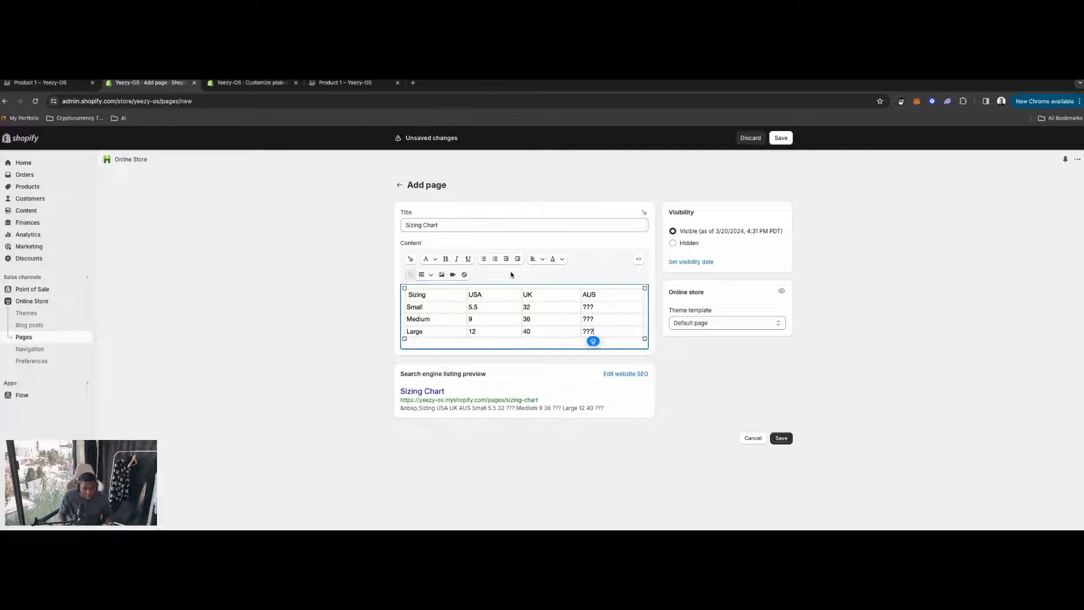
pyautogui.click(781, 138)
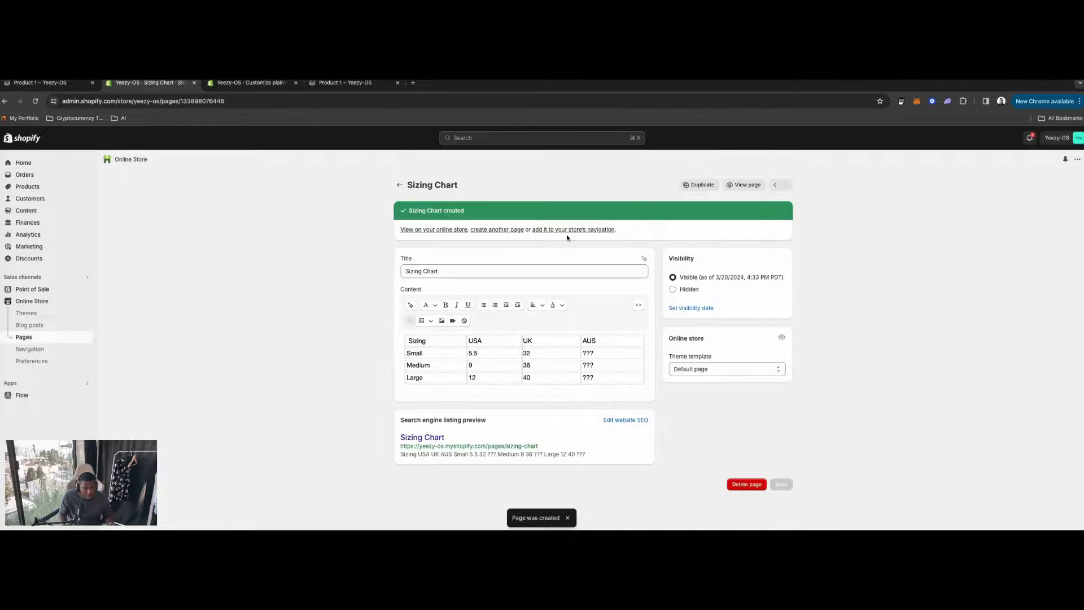
# Set Product 1's Sizing Chart metafield to the Sizing Chart page and save the product.
pyautogui.click(32, 188)
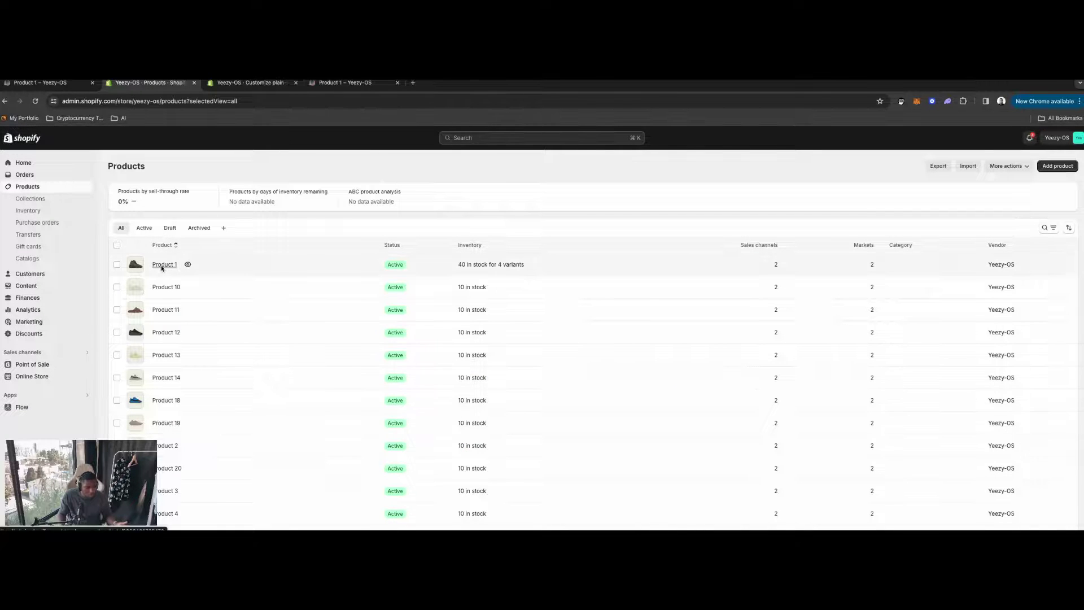
pyautogui.click(162, 267)
pyautogui.scroll(-1, 449, 355)
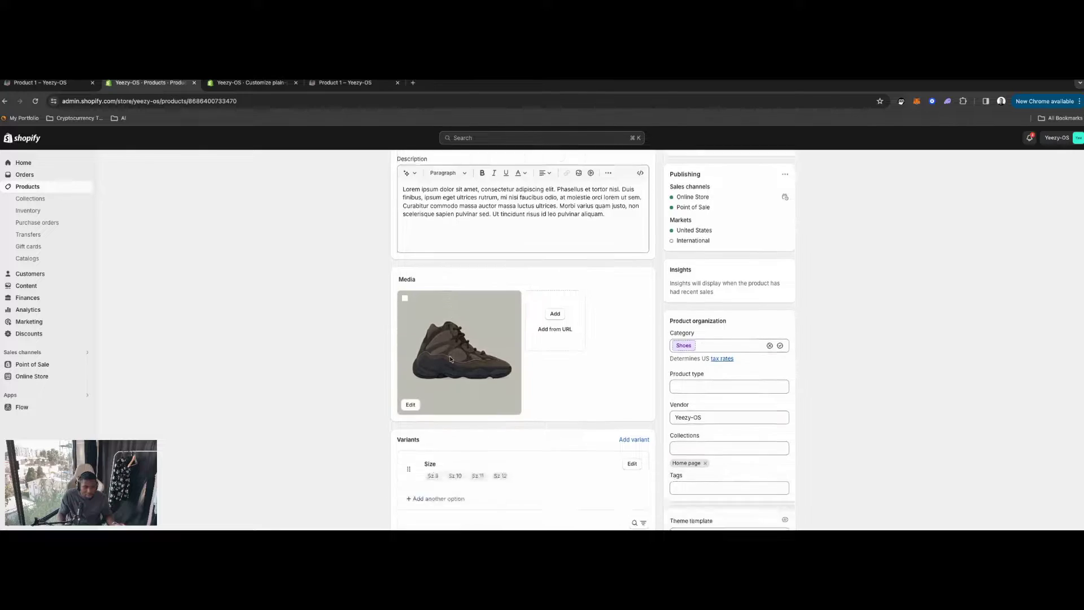
pyautogui.scroll(-10, 451, 359)
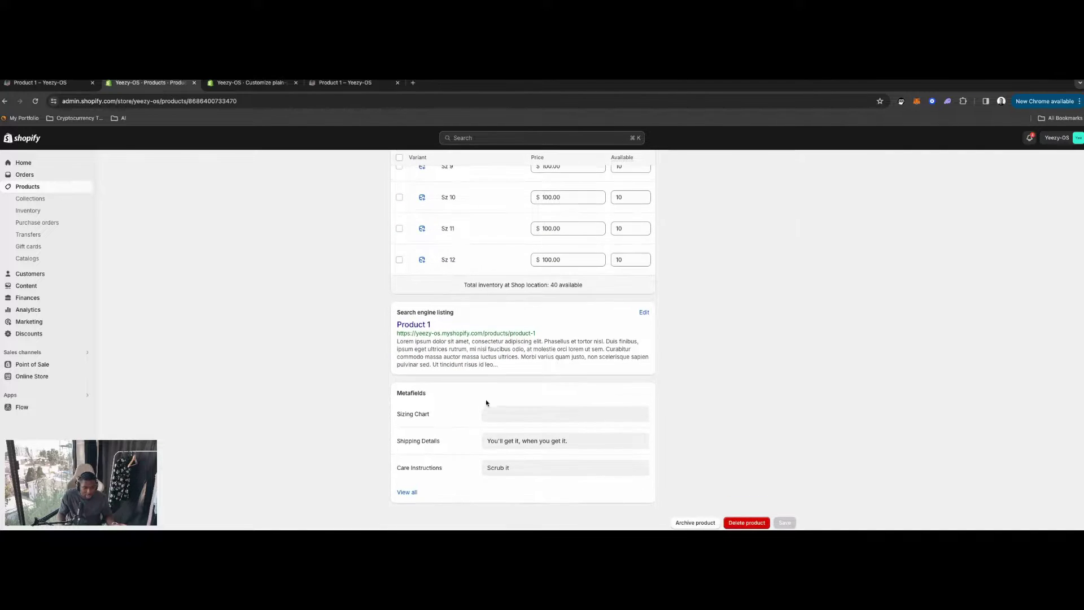
pyautogui.click(500, 413)
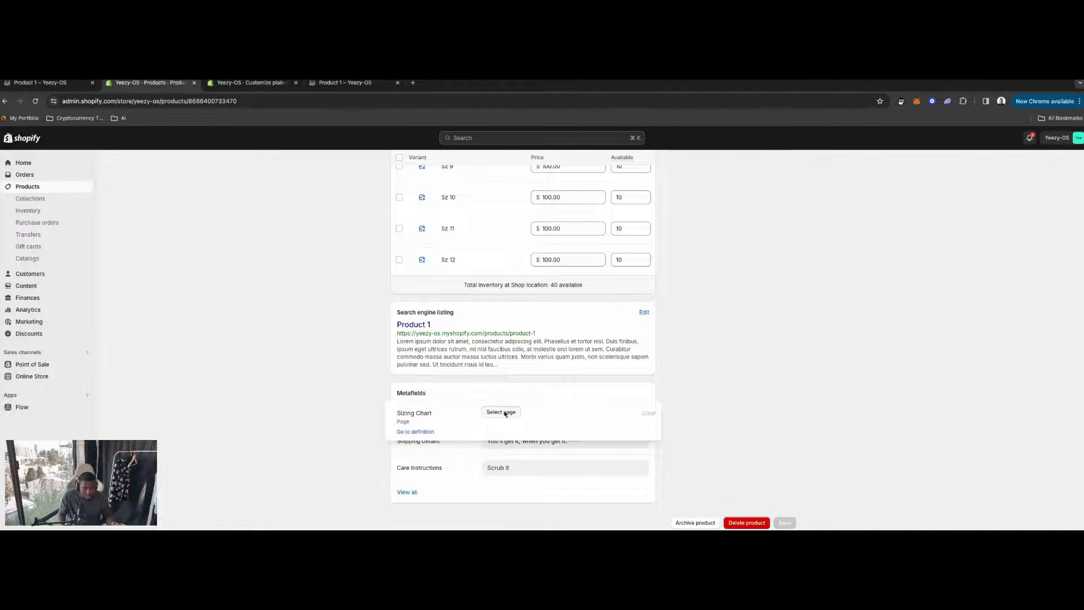
pyautogui.click(503, 413)
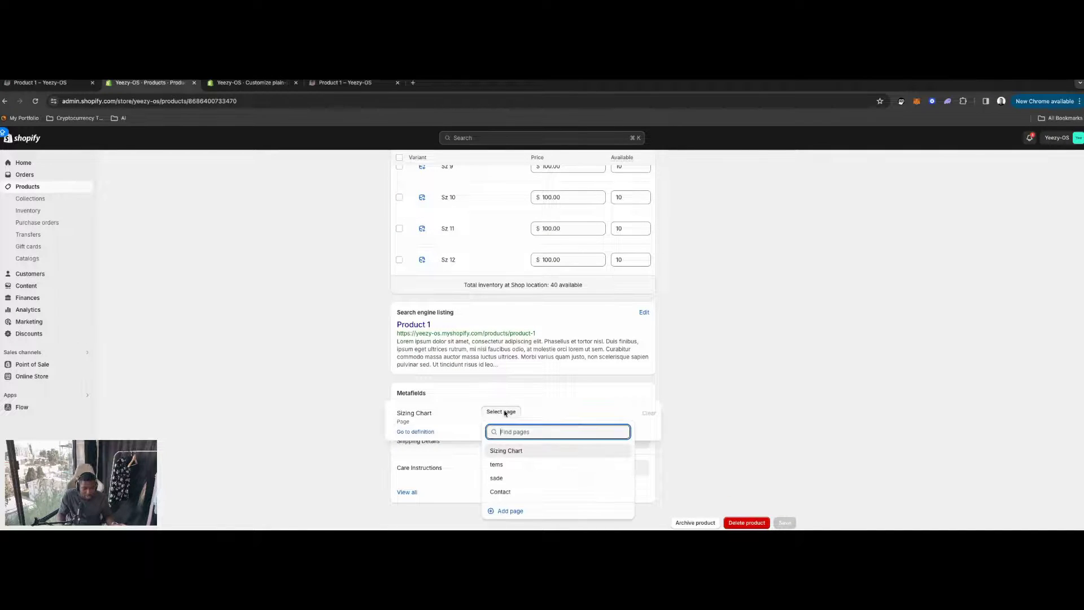
pyautogui.click(514, 453)
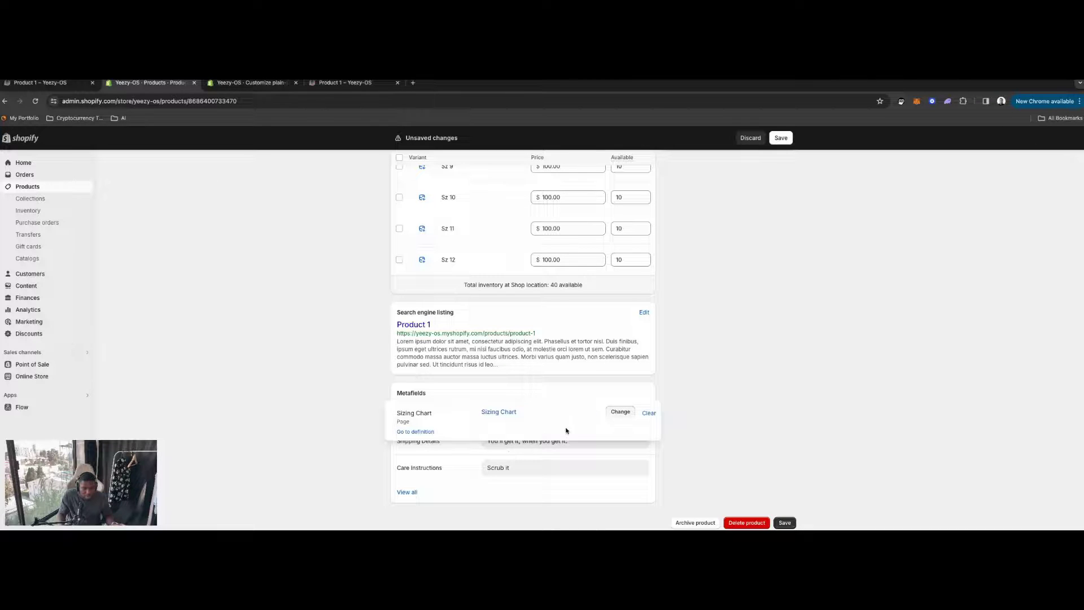
pyautogui.click(785, 523)
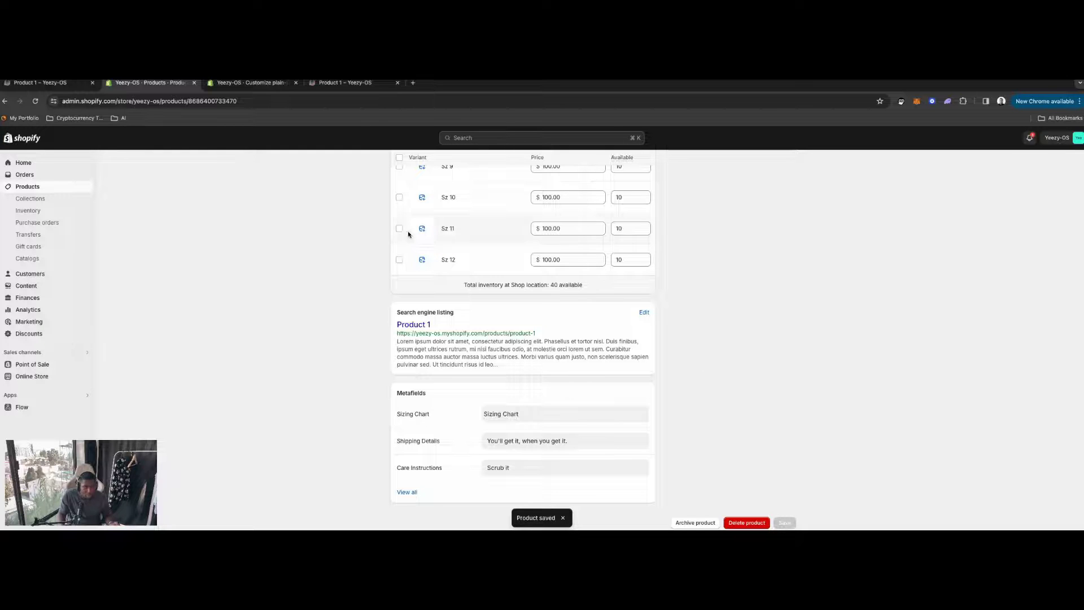
# Reload the Product 1 storefront page to check its accordions, and reload the theme editor for the default product template.
pyautogui.click(341, 83)
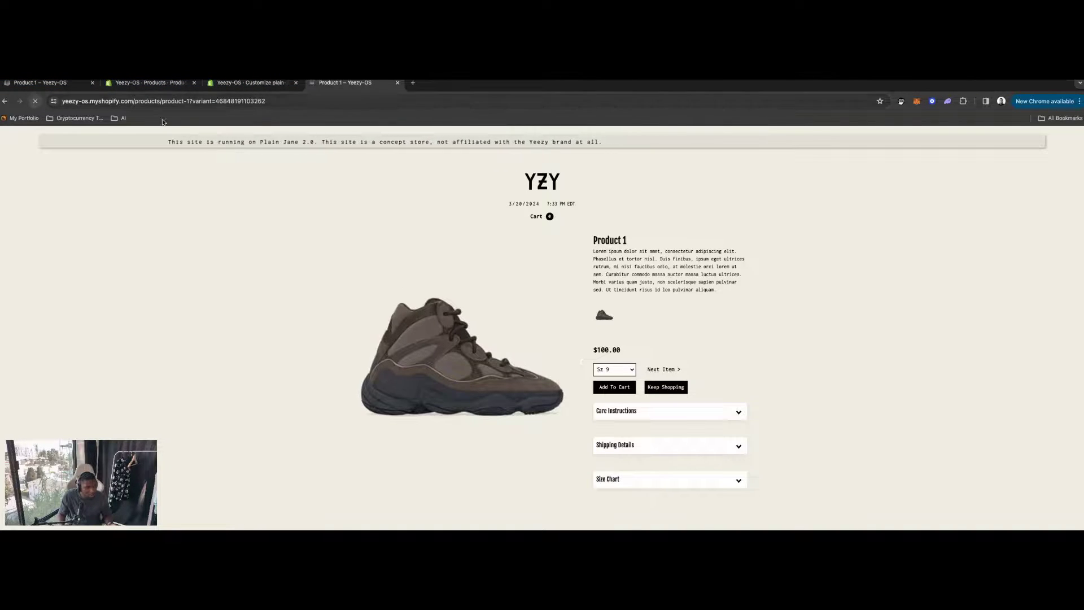
pyautogui.click(35, 100)
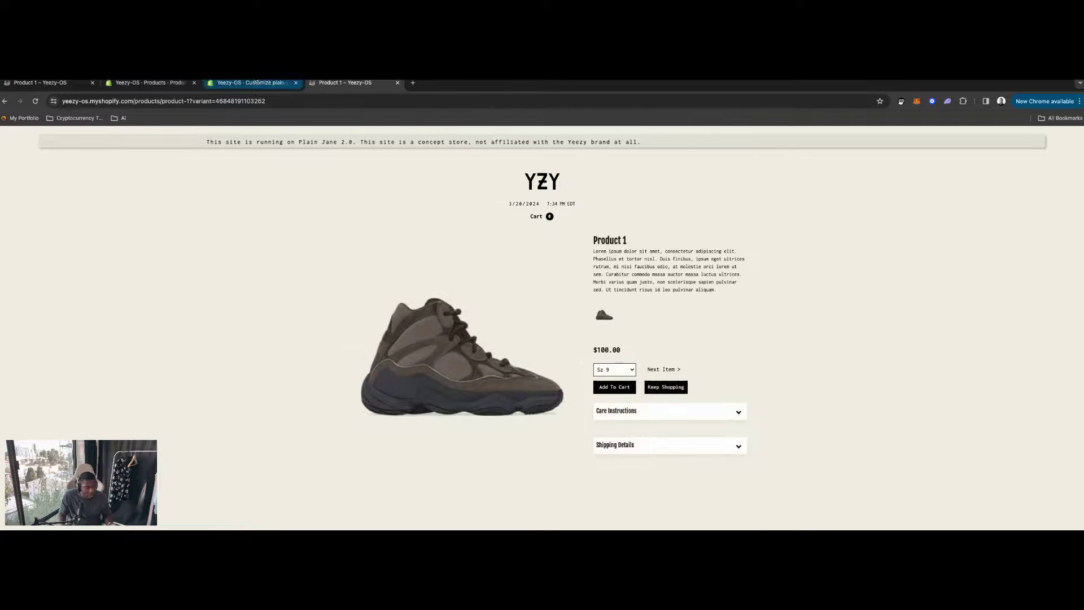
pyautogui.click(202, 83)
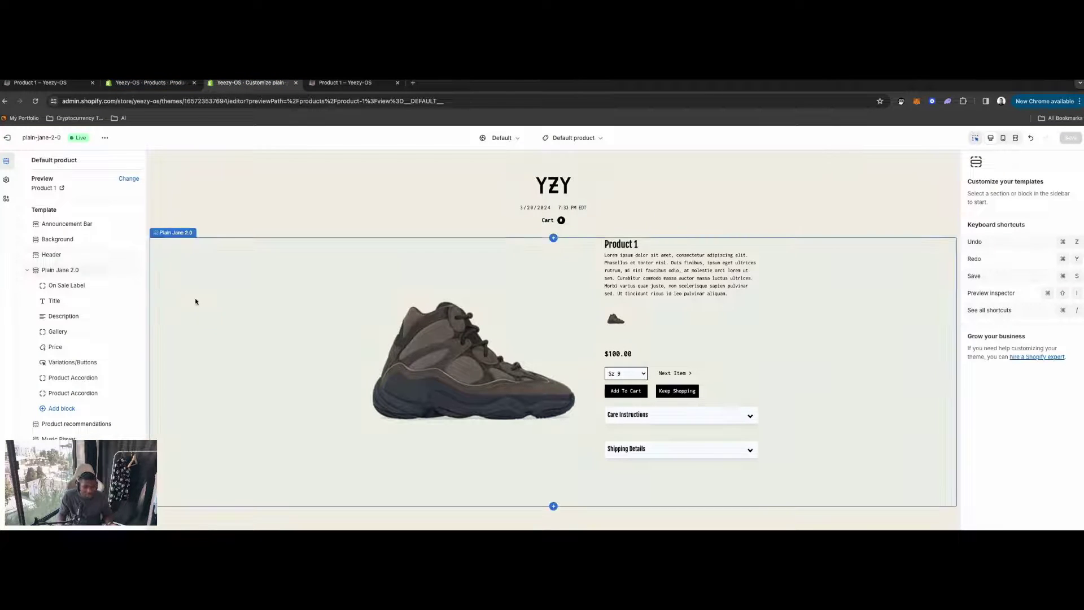
pyautogui.click(35, 101)
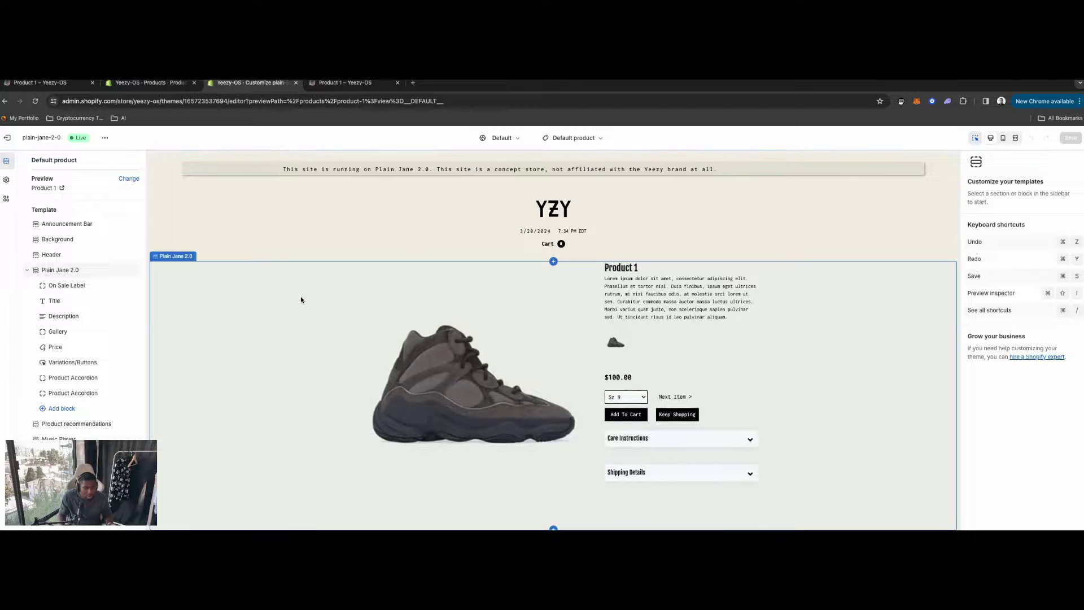
# Add a third Product Accordion block to the Plain Jane 2.0 section and view the metafields available for its Dropdown Page.
pyautogui.click(64, 412)
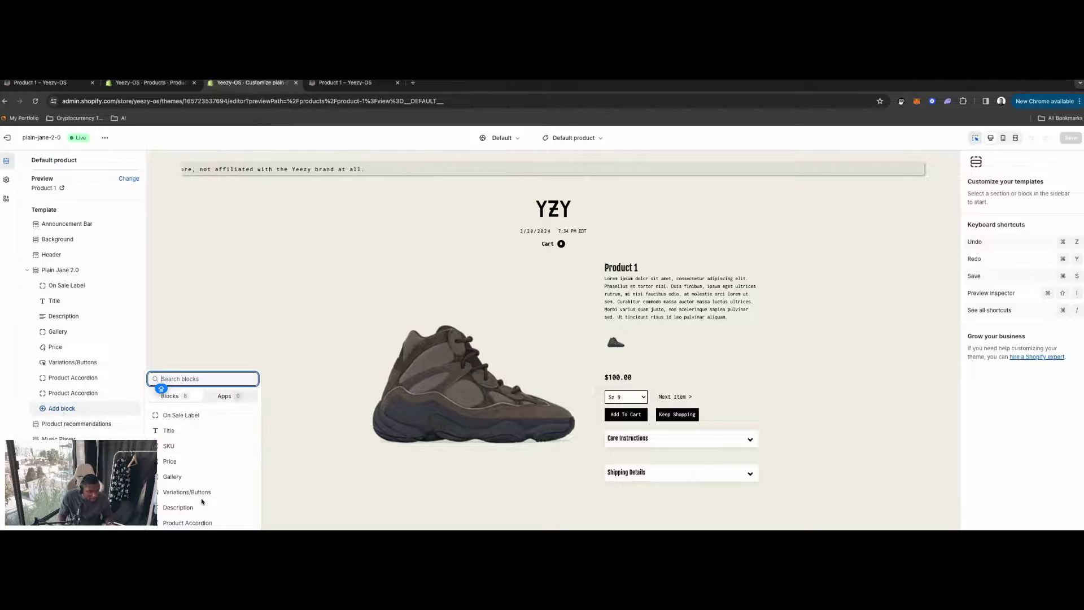
pyautogui.click(188, 522)
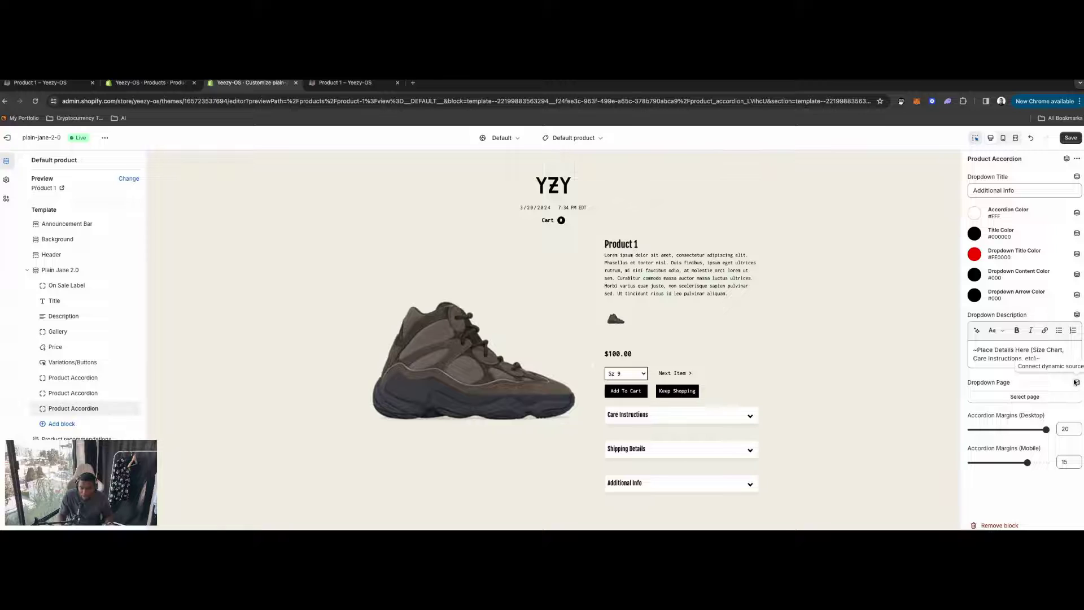
pyautogui.click(1076, 382)
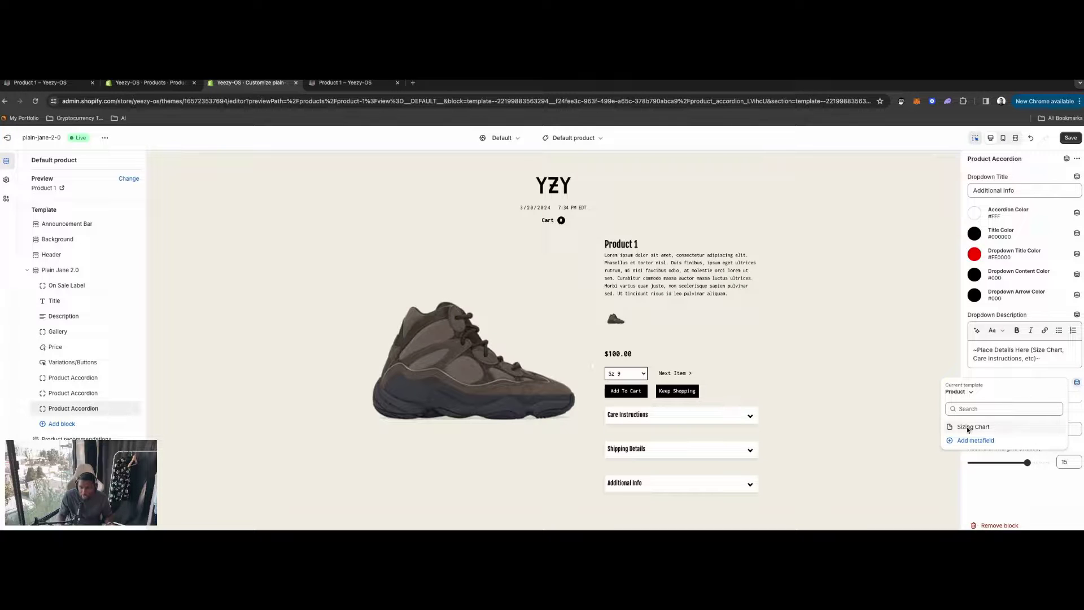
pyautogui.click(993, 490)
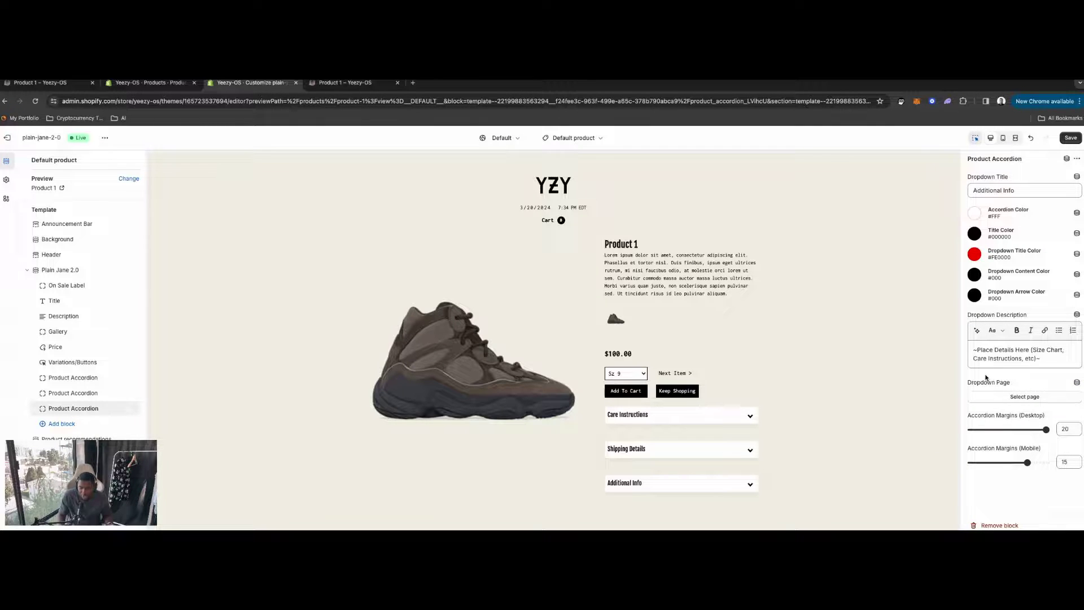
# Review the new accordion's placeholder description and Product 1's metafields in the product admin, and return to the theme editor.
pyautogui.click(996, 357)
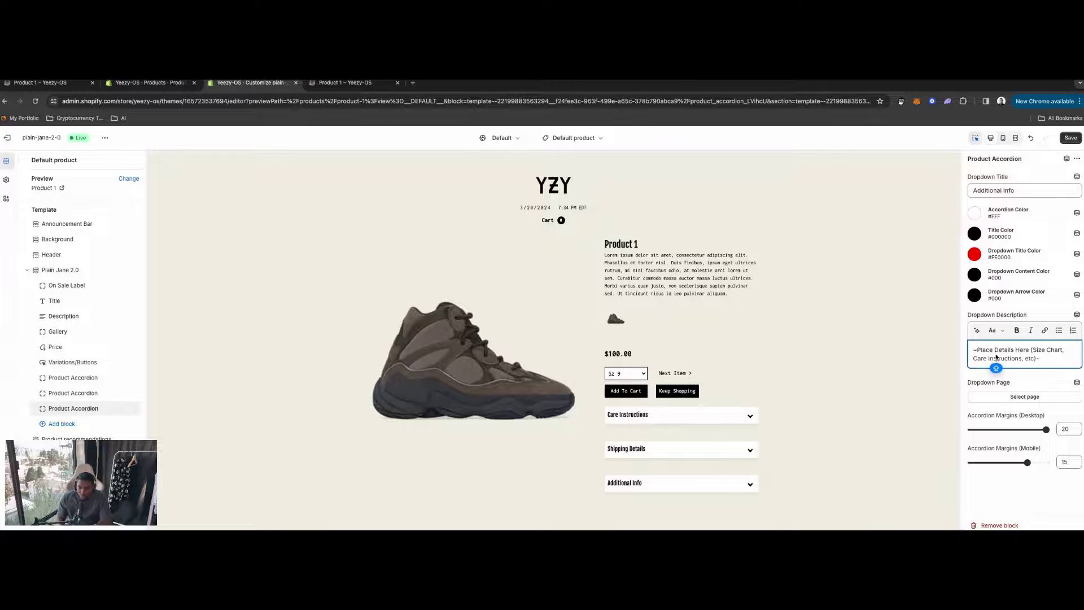
pyautogui.moveTo(1046, 361); pyautogui.dragTo(970, 350)
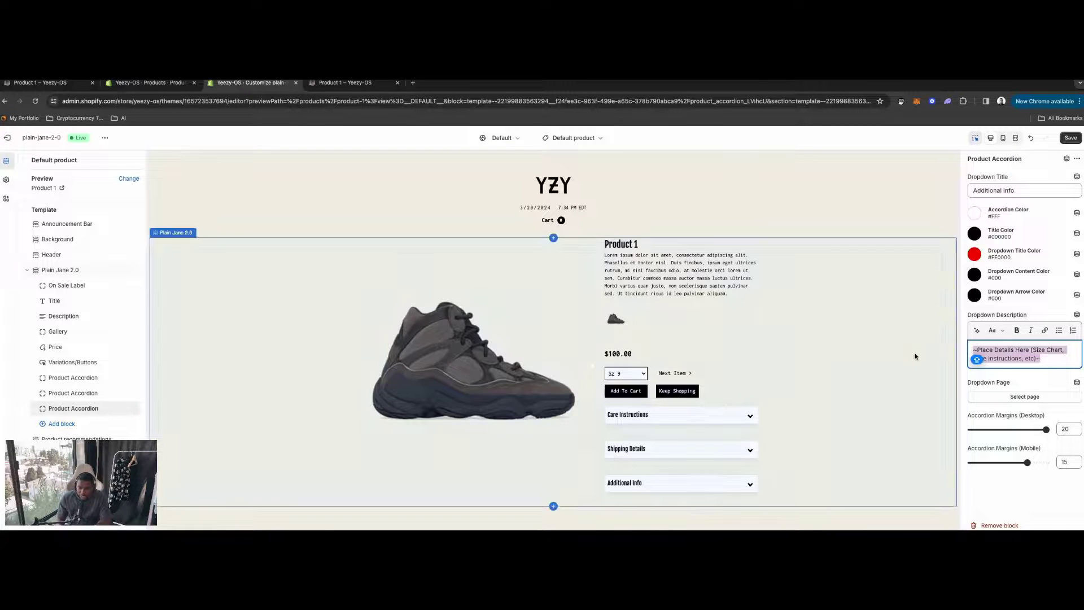
pyautogui.click(1041, 358)
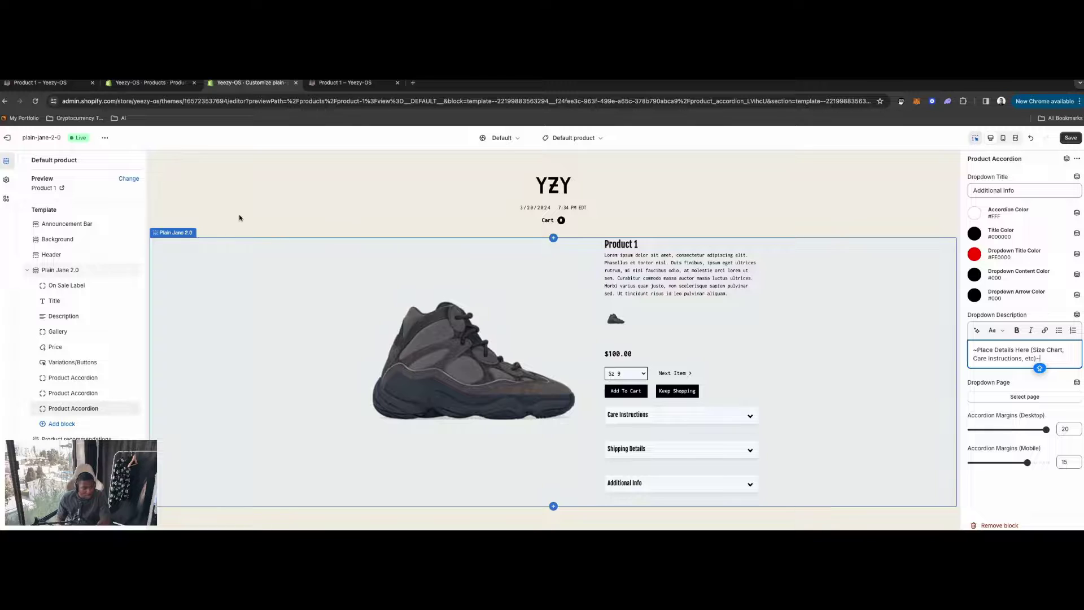
pyautogui.click(166, 85)
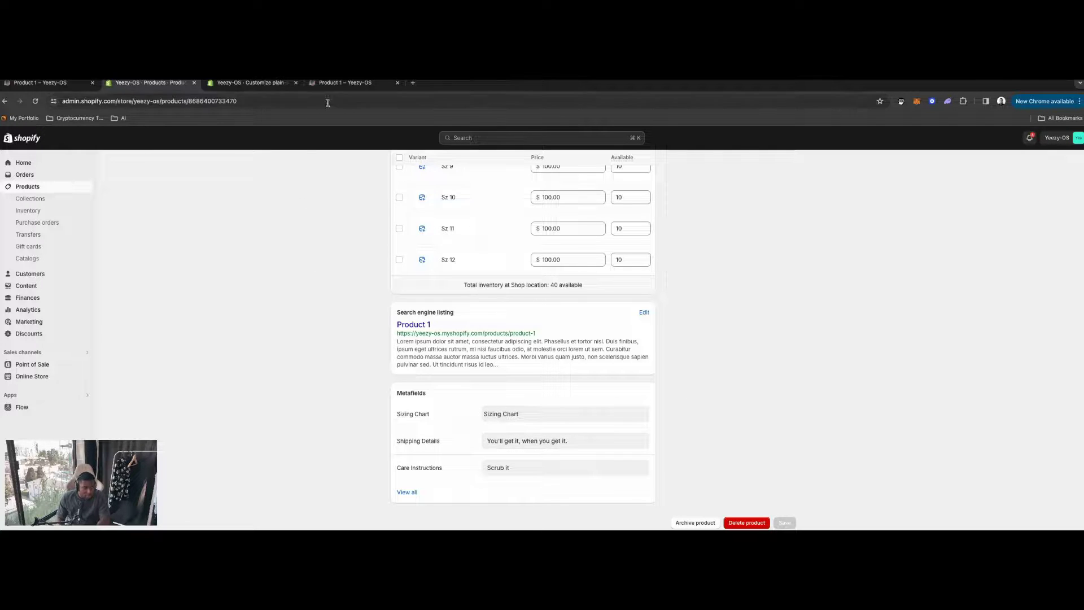
pyautogui.click(292, 85)
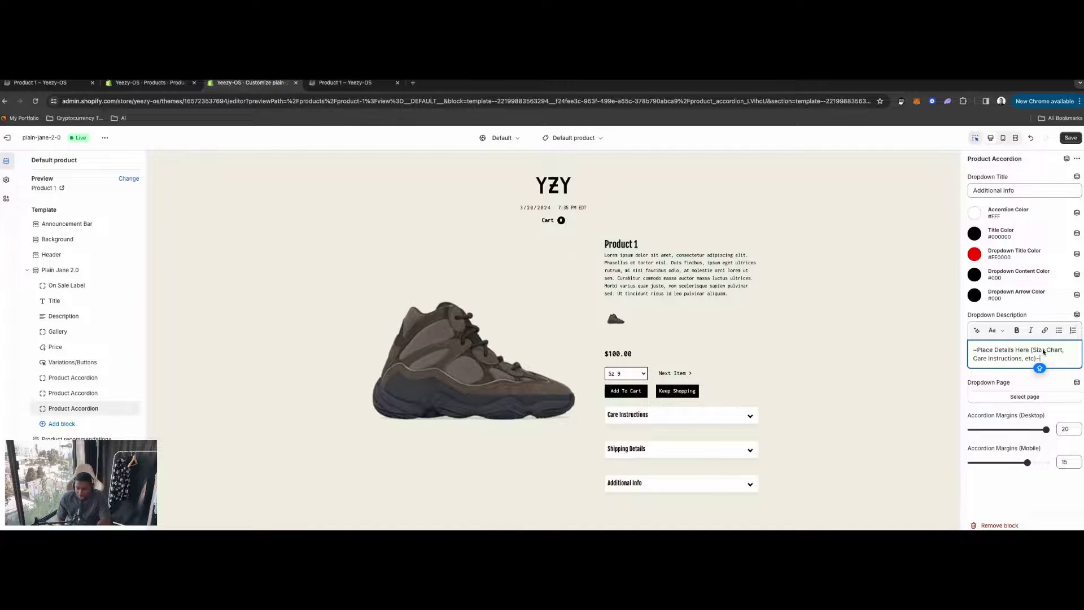
# Connect the new accordion's Dropdown Page to the Sizing Chart metafield and set its Dropdown Title to Sizing Chart.
pyautogui.click(1077, 383)
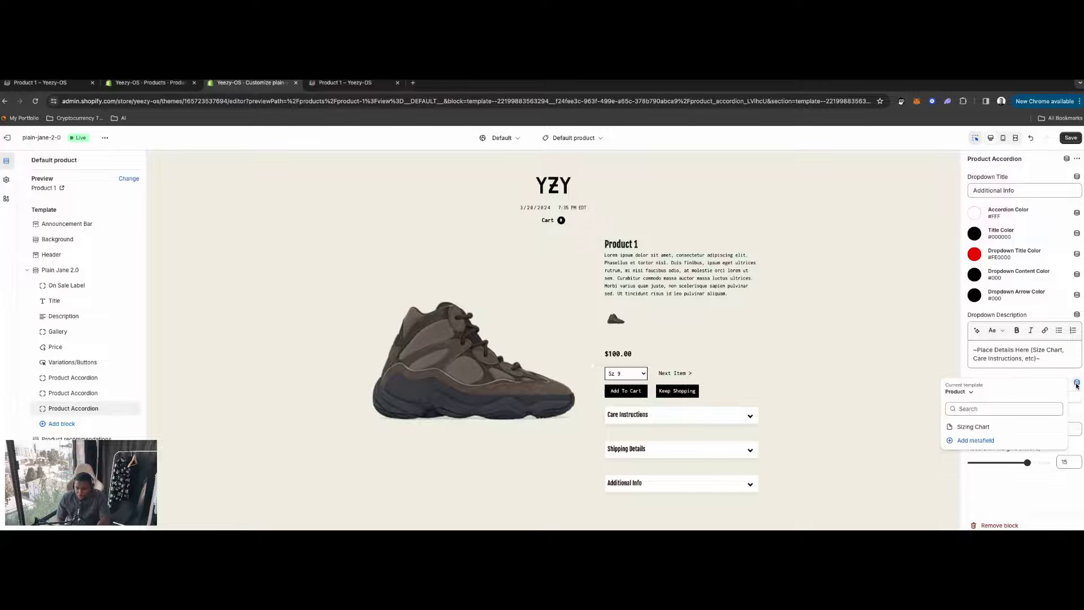
pyautogui.click(972, 427)
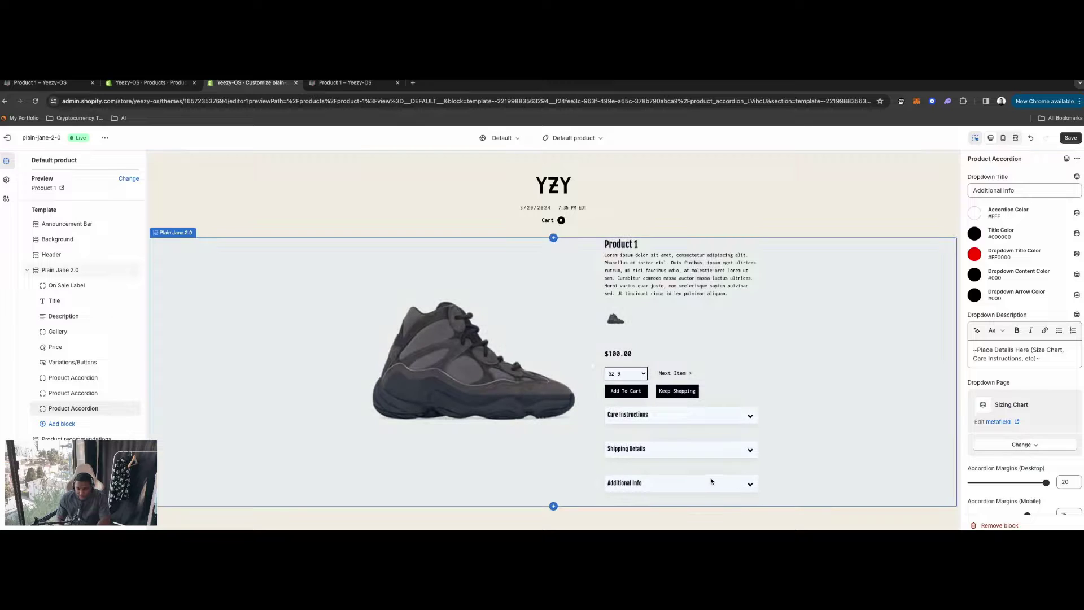
pyautogui.tripleClick(1014, 192)
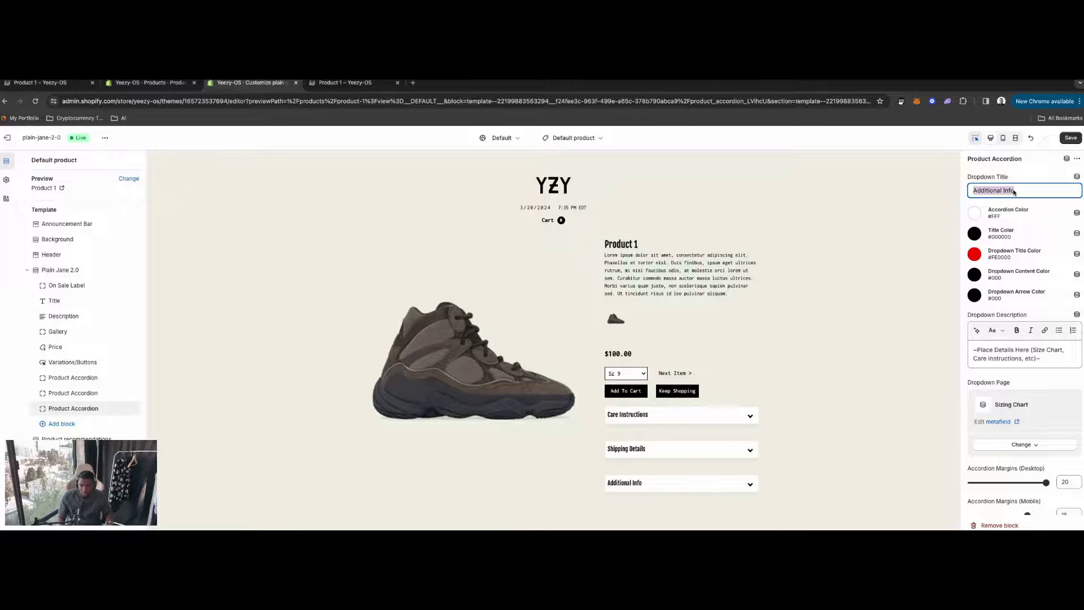
pyautogui.write('SIZIN')
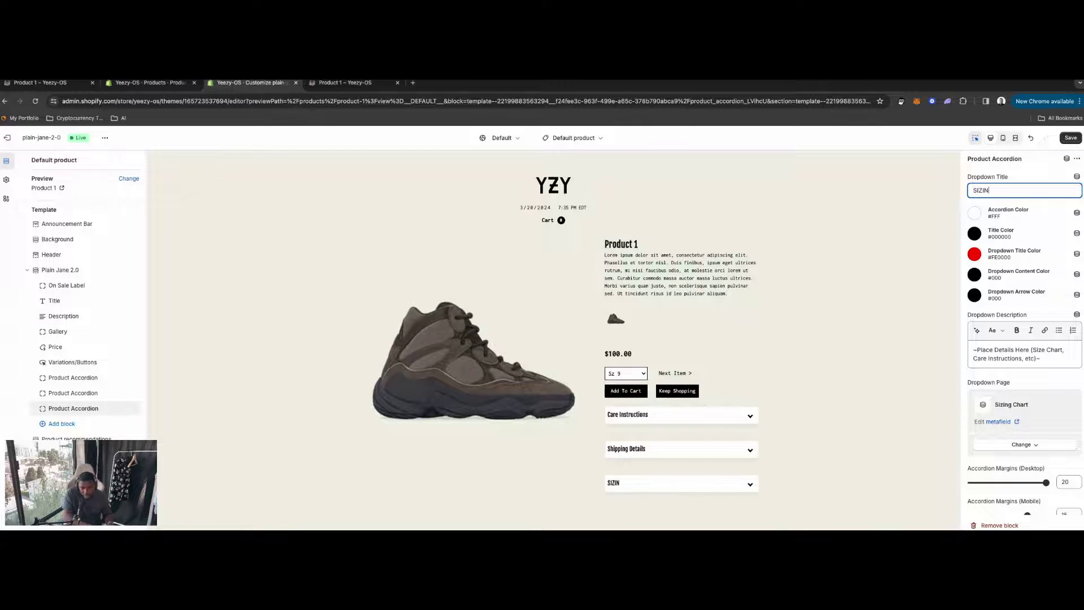
pyautogui.write('G')
pyautogui.press('BackSpace')
pyautogui.press('BackSpace')
pyautogui.press('BackSpace')
pyautogui.press('BackSpace')
pyautogui.press('BackSpace')
pyautogui.write('izing Chart')
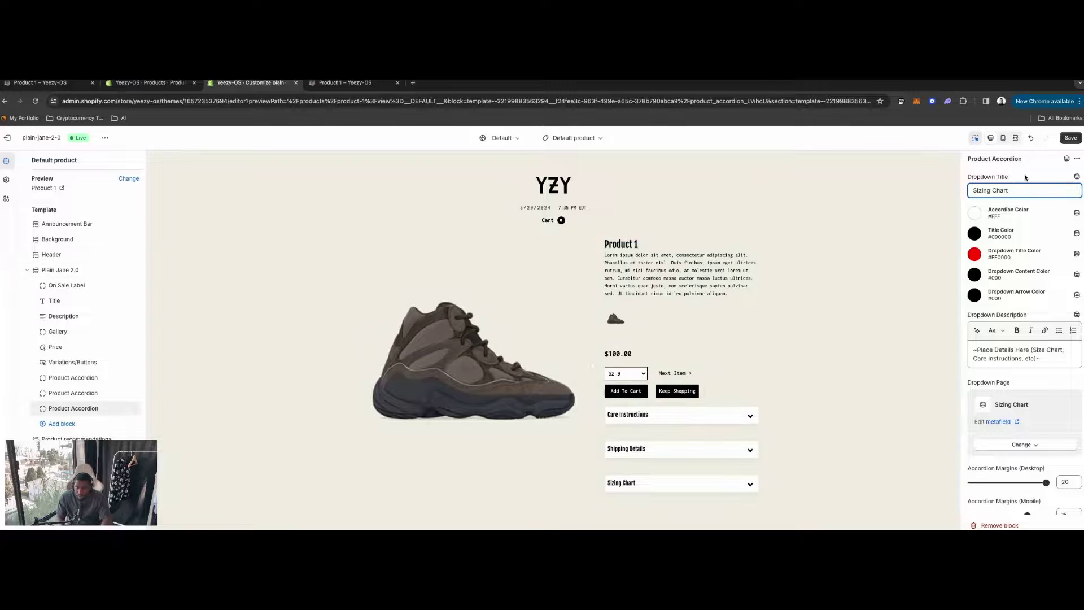
pyautogui.click(1026, 177)
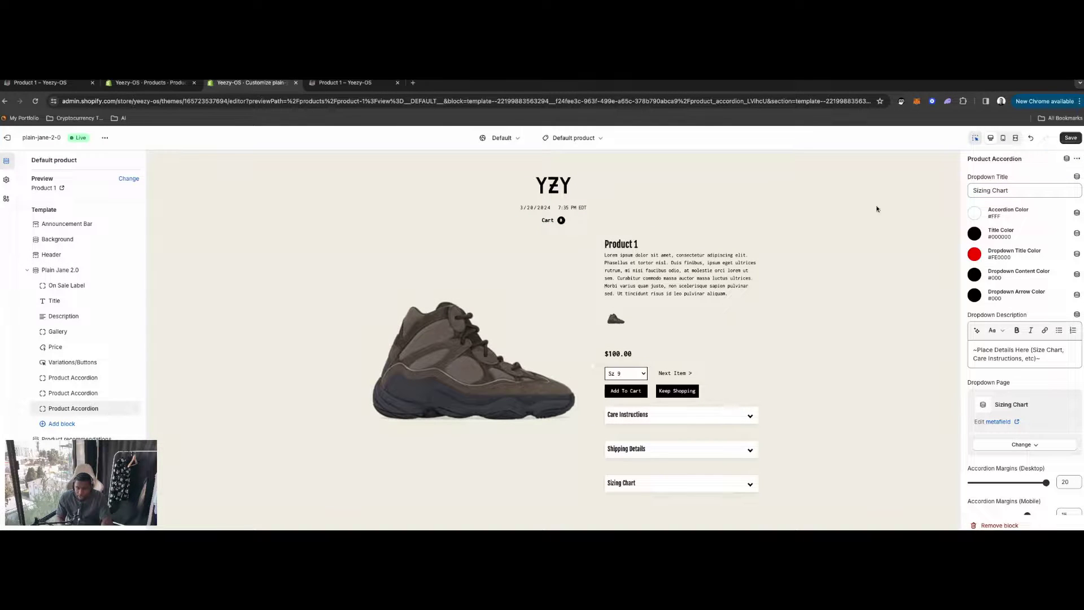
# Expand the Sizing Chart accordion in the preview to check its table, and delete the placeholder text from its Dropdown Description.
pyautogui.click(738, 487)
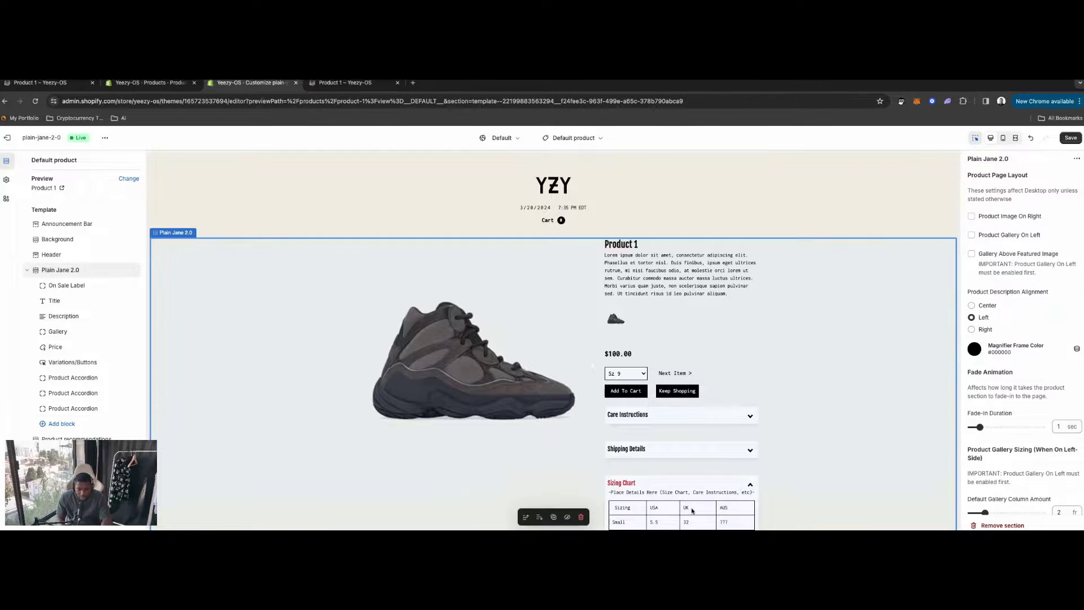
pyautogui.scroll(-1, 693, 510)
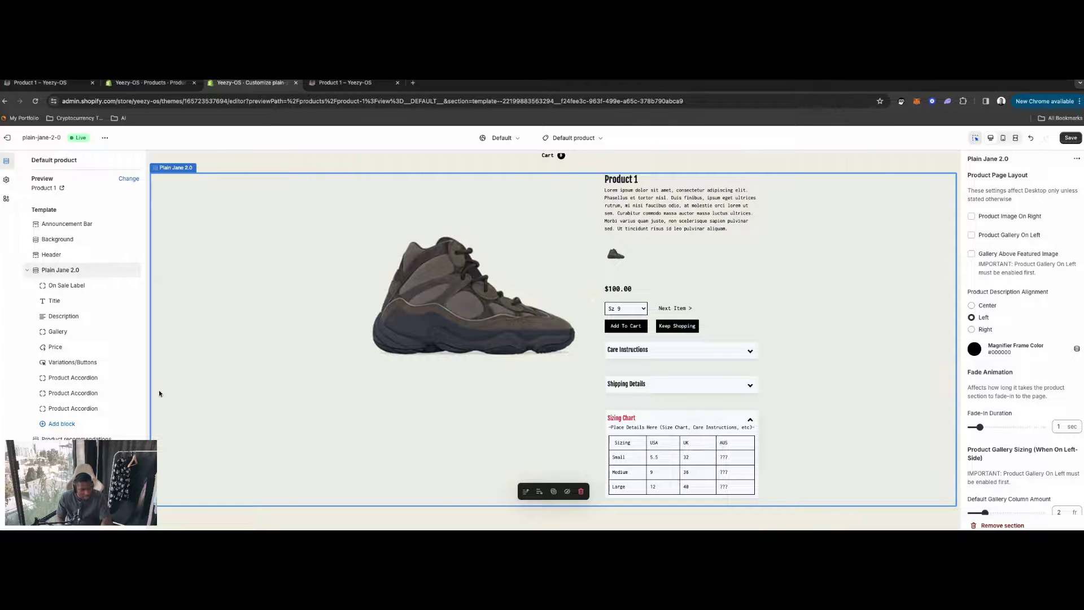
pyautogui.click(74, 409)
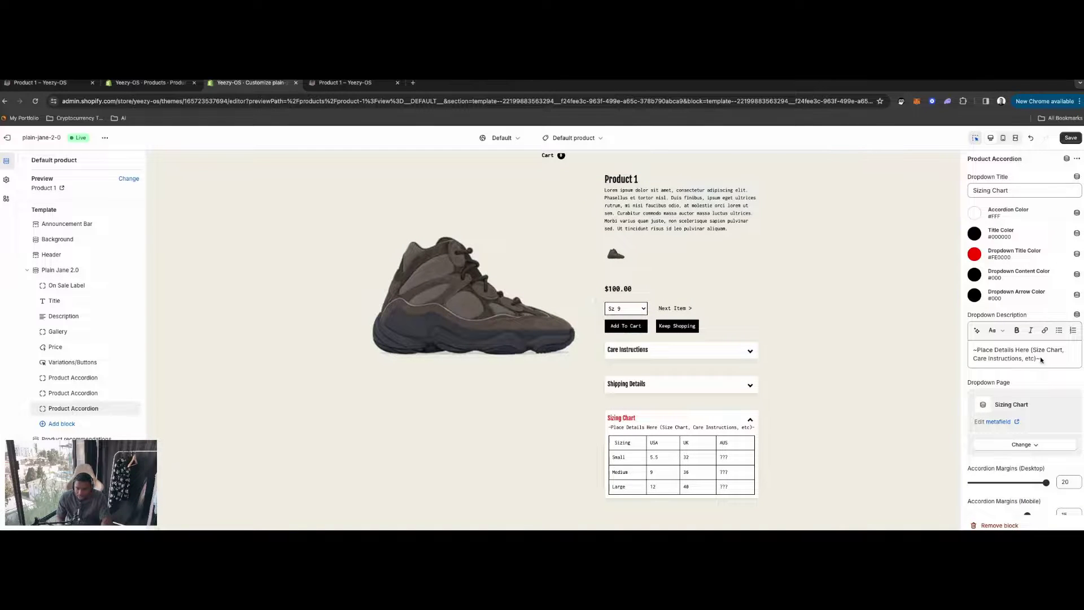
pyautogui.moveTo(1041, 359); pyautogui.dragTo(969, 353)
pyautogui.press('BackSpace')
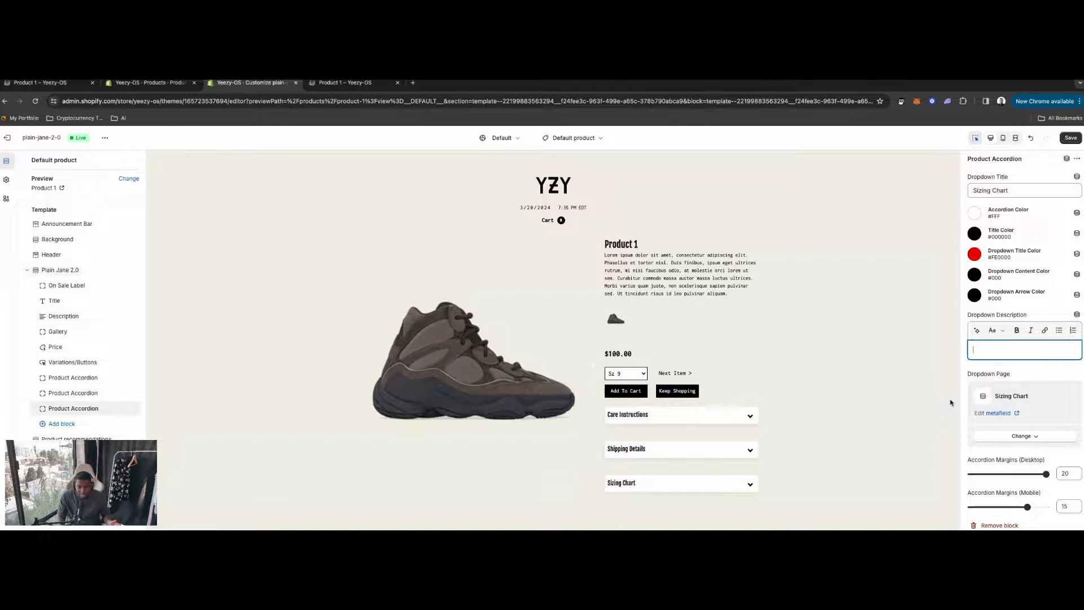
# Examine which Product metafields can be connected to the Sizing Chart accordion's Dropdown Description, without choosing one.
pyautogui.click(73, 409)
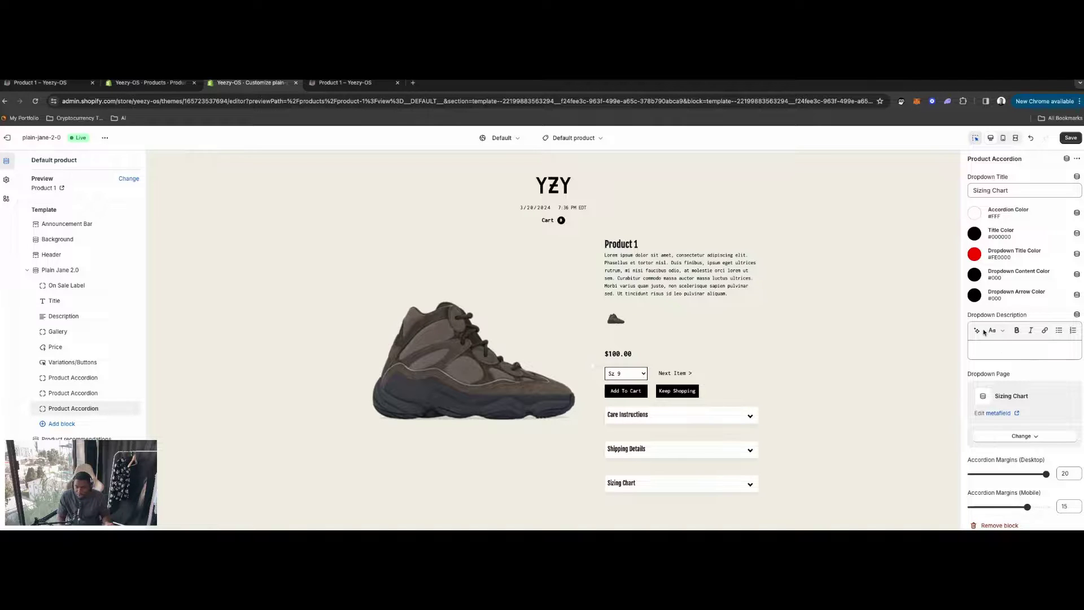
pyautogui.click(1078, 315)
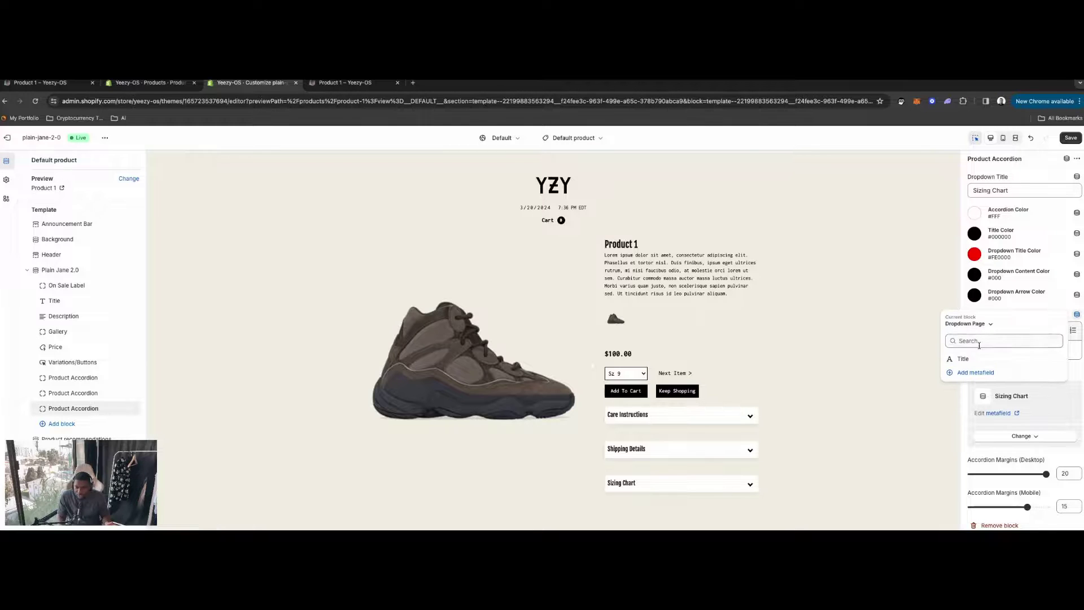
pyautogui.click(991, 325)
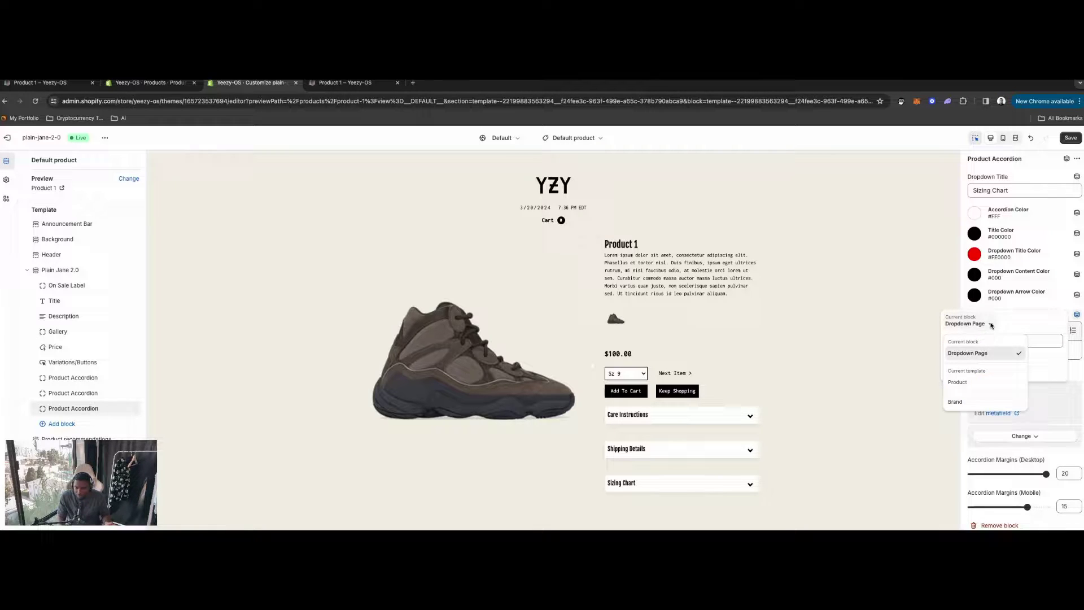
pyautogui.click(967, 380)
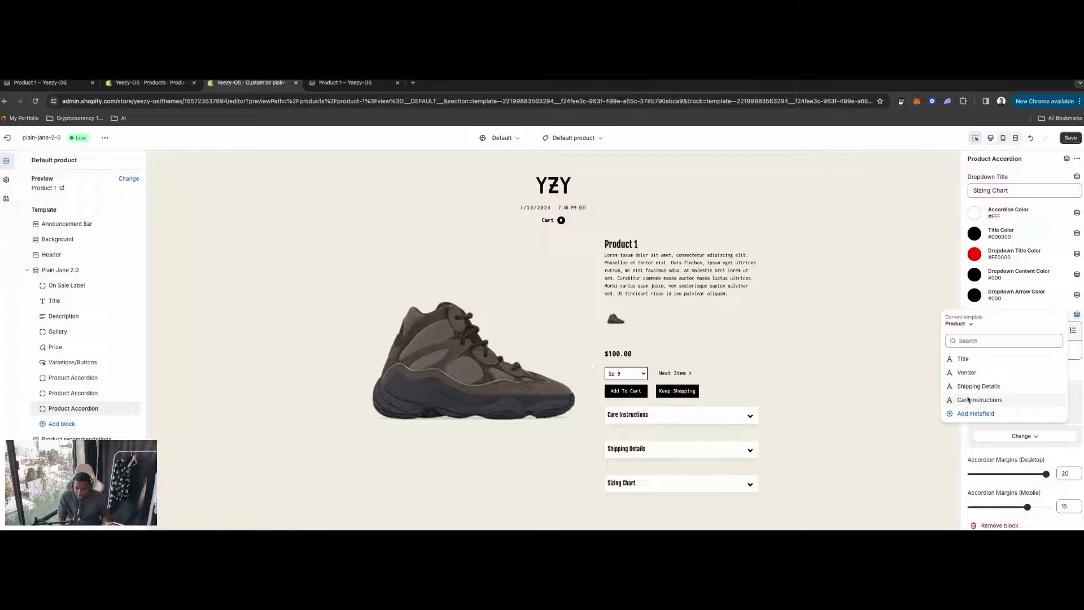
pyautogui.click(917, 392)
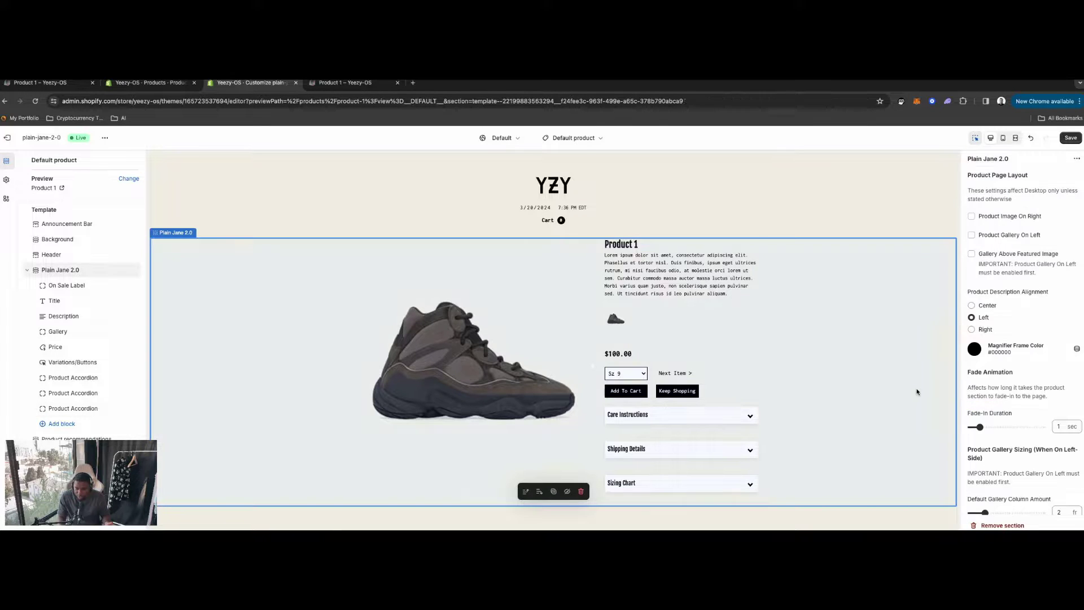
# Remove the Sizing Chart metafield from the accordion's Dropdown Page, reconnect it, and save the default product template.
pyautogui.click(73, 408)
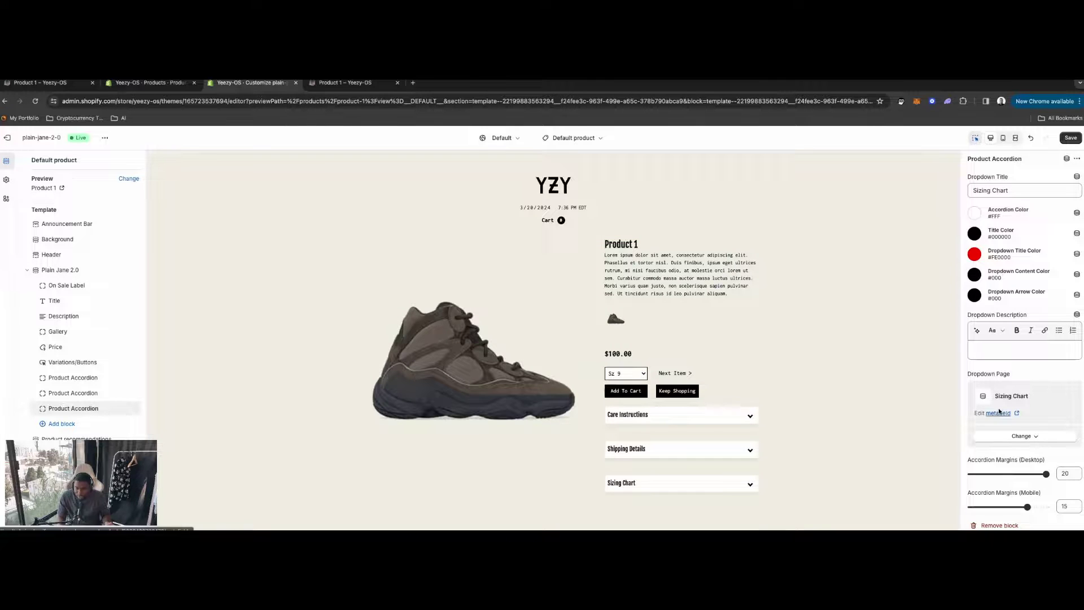
pyautogui.click(1016, 437)
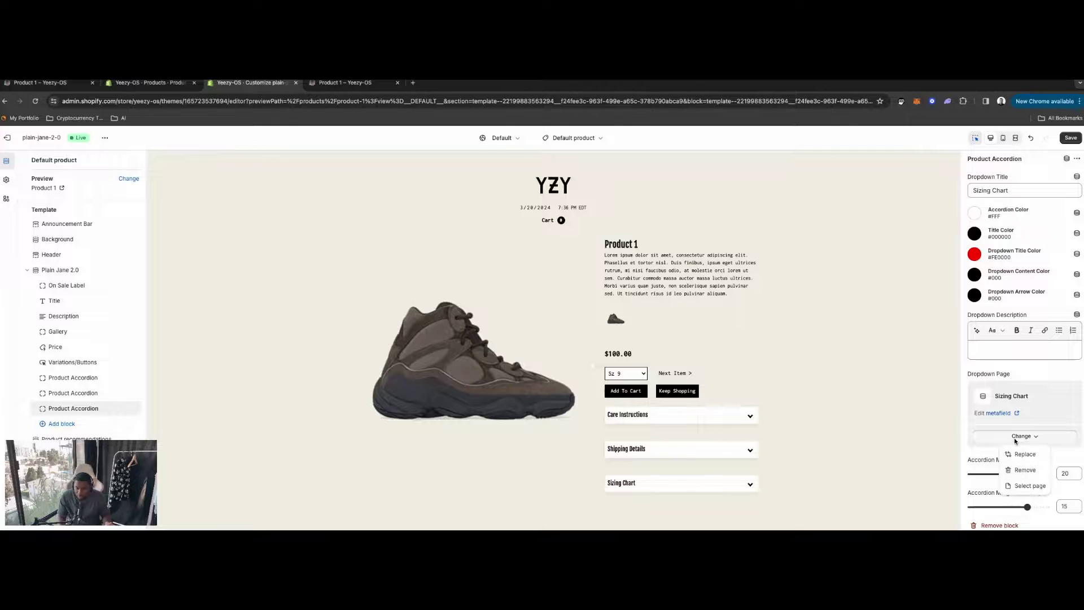
pyautogui.click(1031, 470)
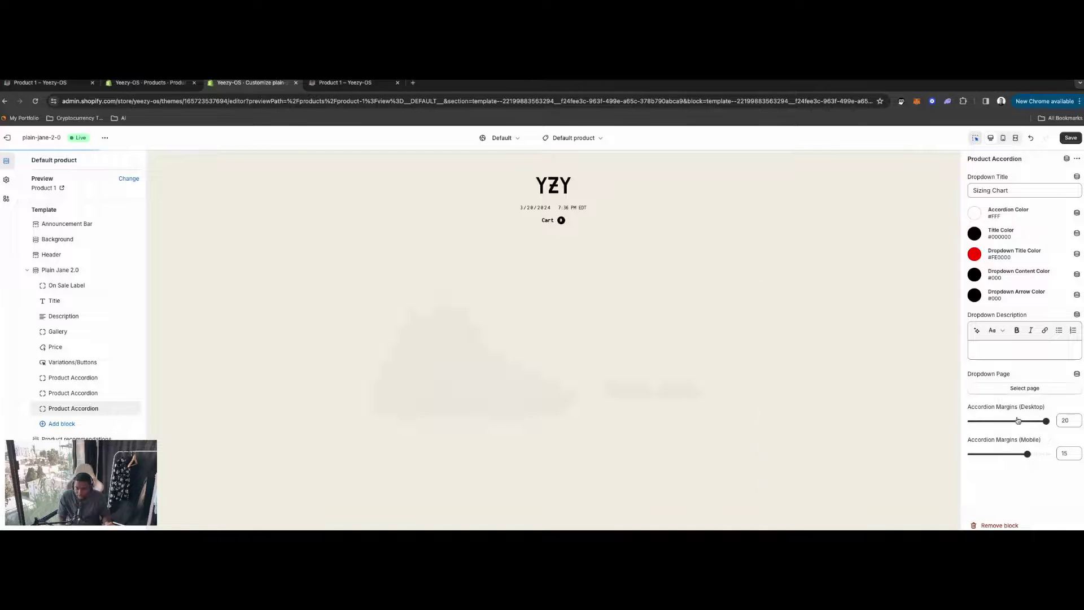
pyautogui.click(1077, 374)
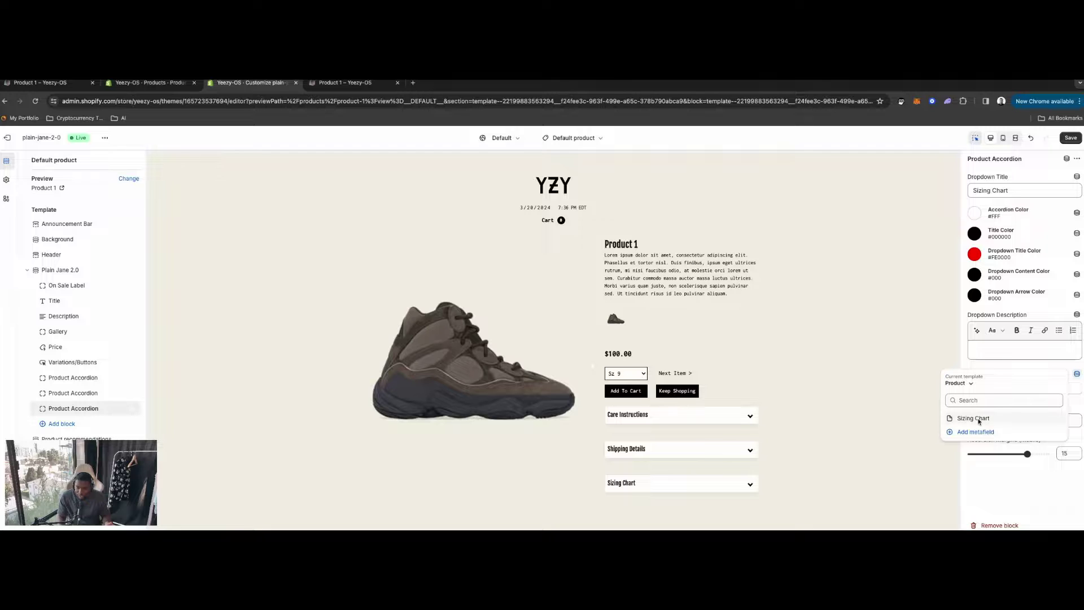
pyautogui.click(987, 419)
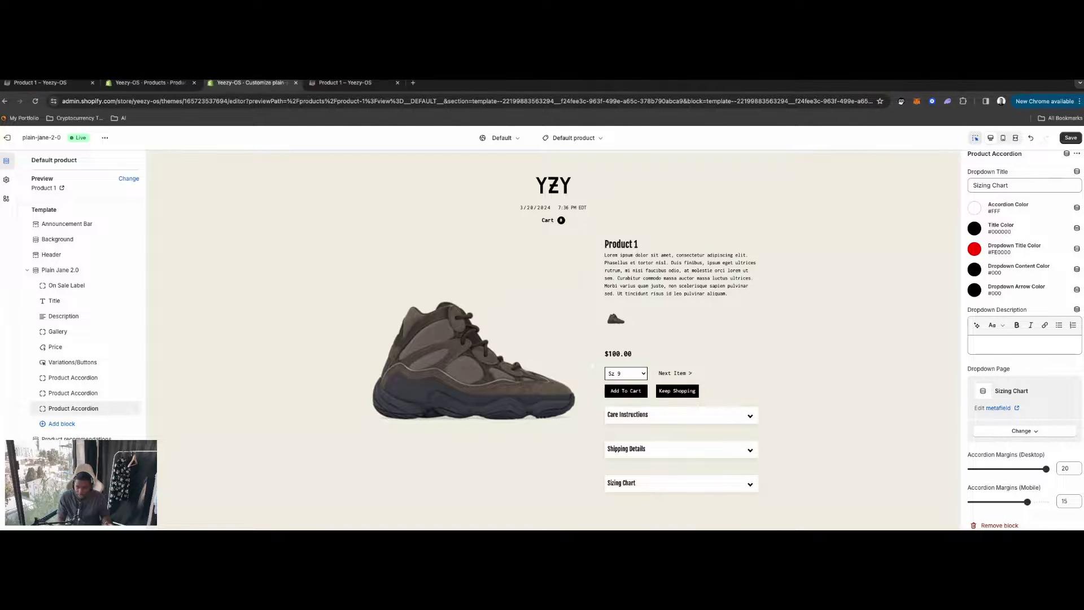
pyautogui.click(1070, 137)
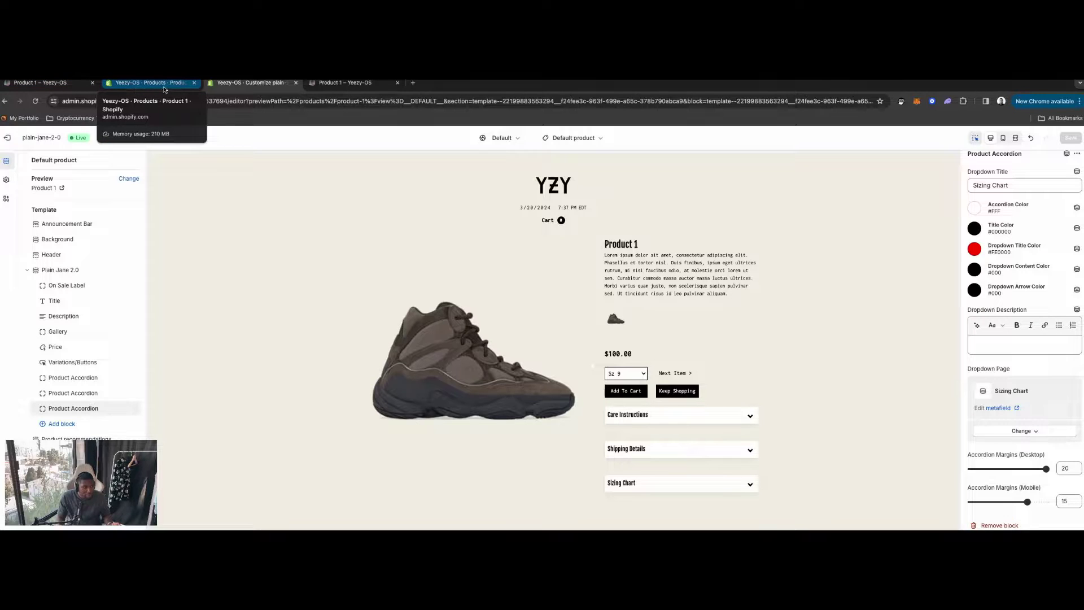
# Open the Sizing Chart page in the Online Store pages and delete the sizing table from its content.
pyautogui.click(151, 85)
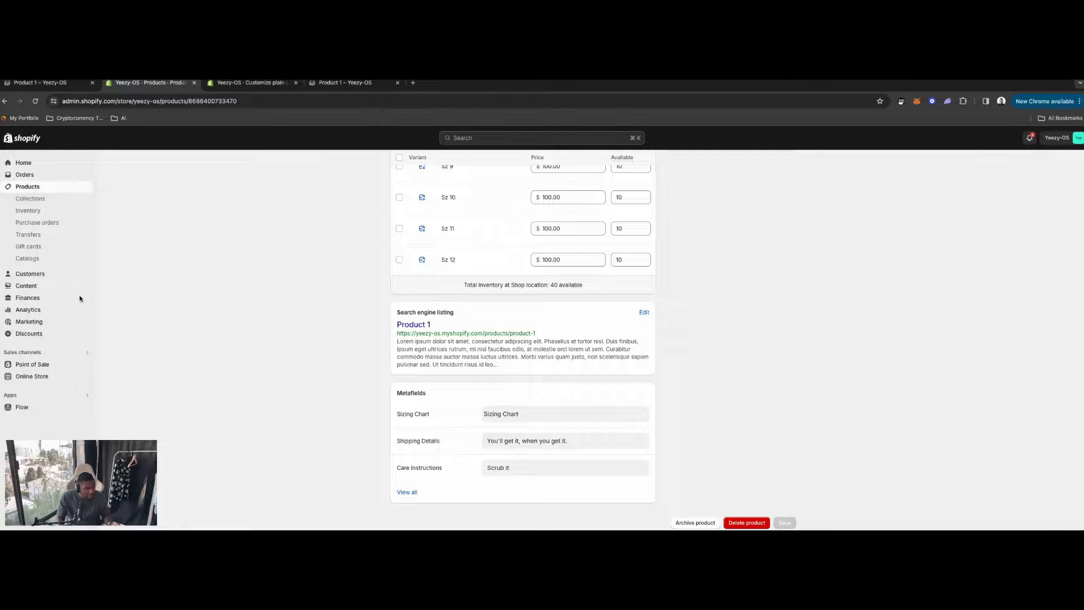
pyautogui.click(31, 377)
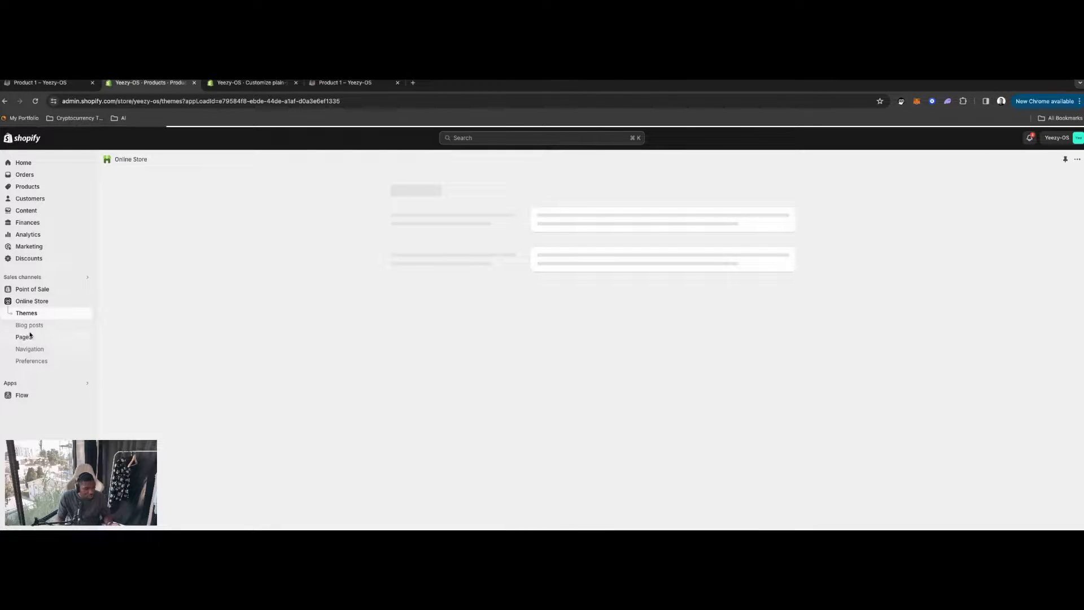
pyautogui.click(26, 339)
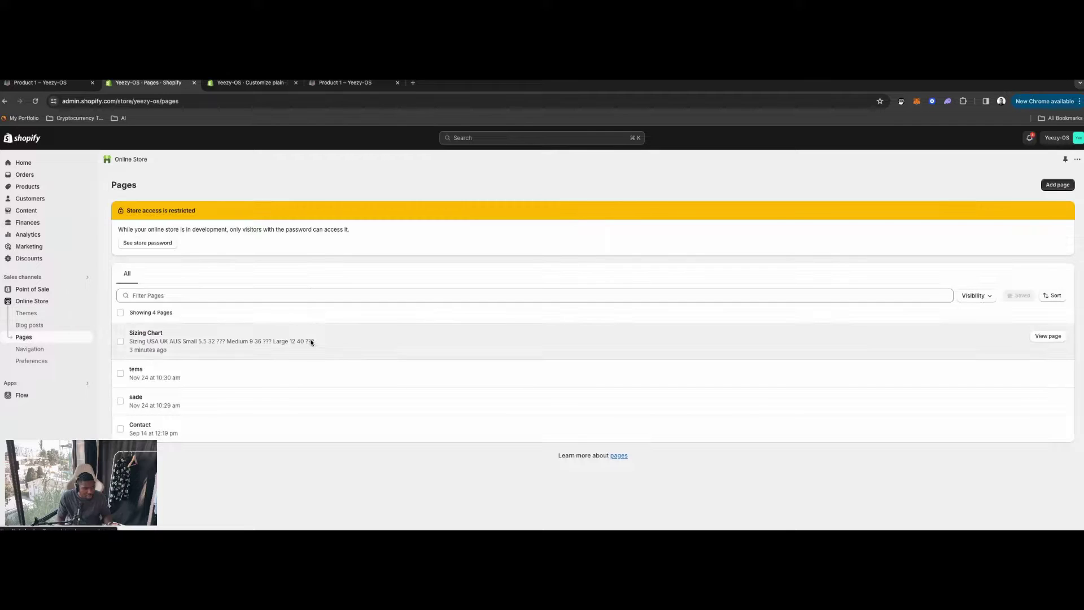
pyautogui.click(181, 334)
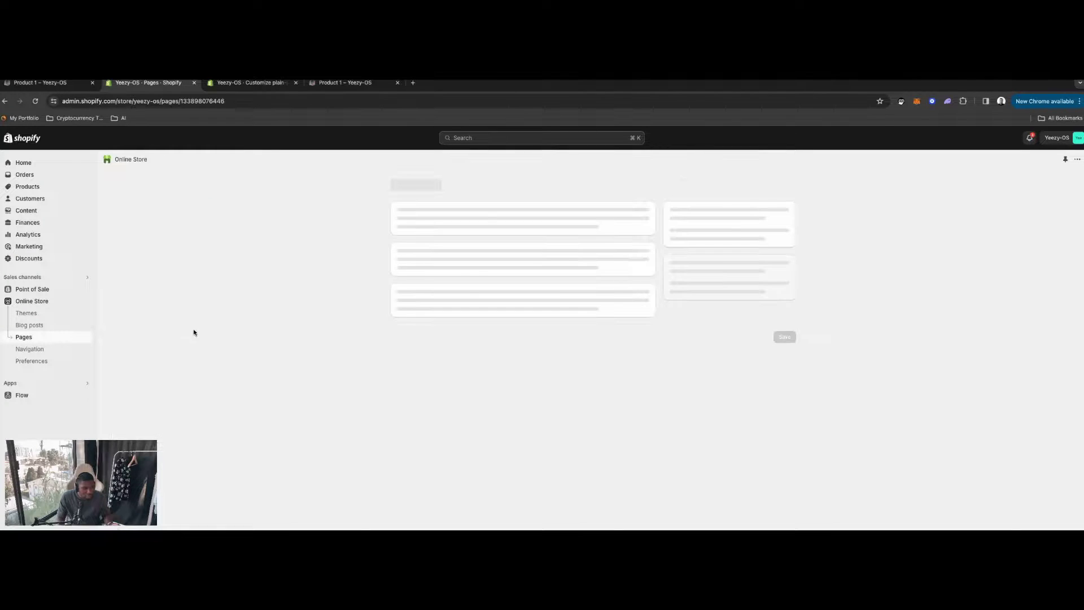
pyautogui.click(515, 345)
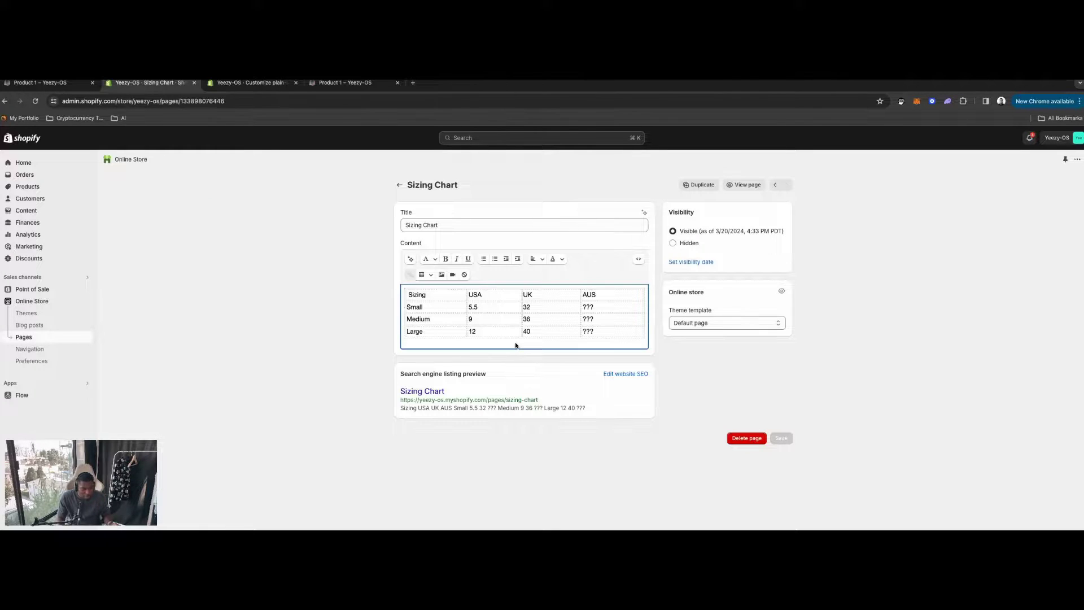
pyautogui.press('super+a')
pyautogui.press('BackSpace')
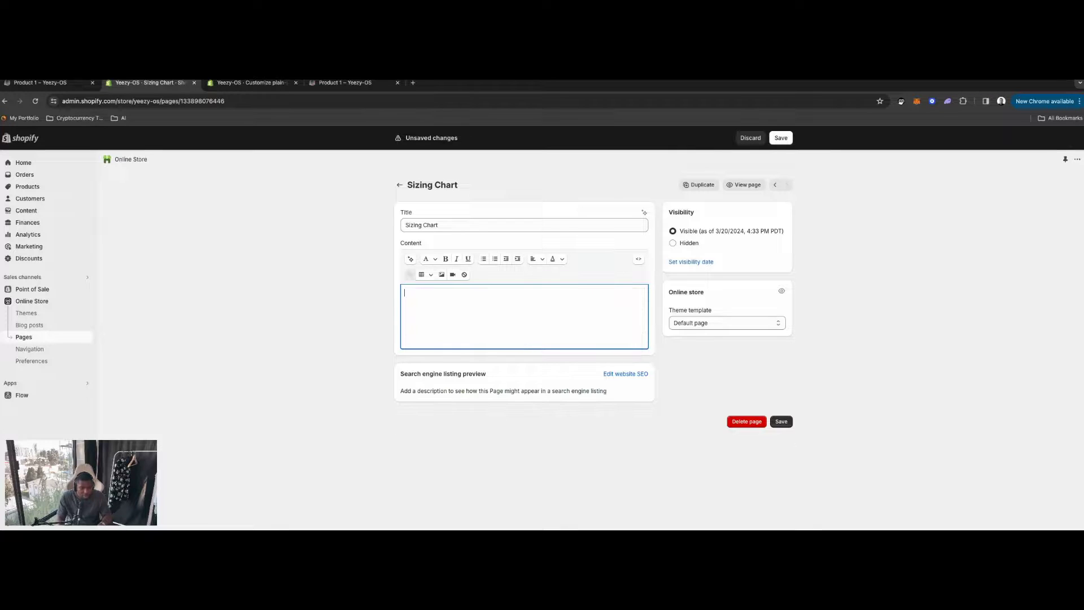
# Insert the 1_1 JPG image from the store library into the Sizing Chart page's content.
pyautogui.click(442, 275)
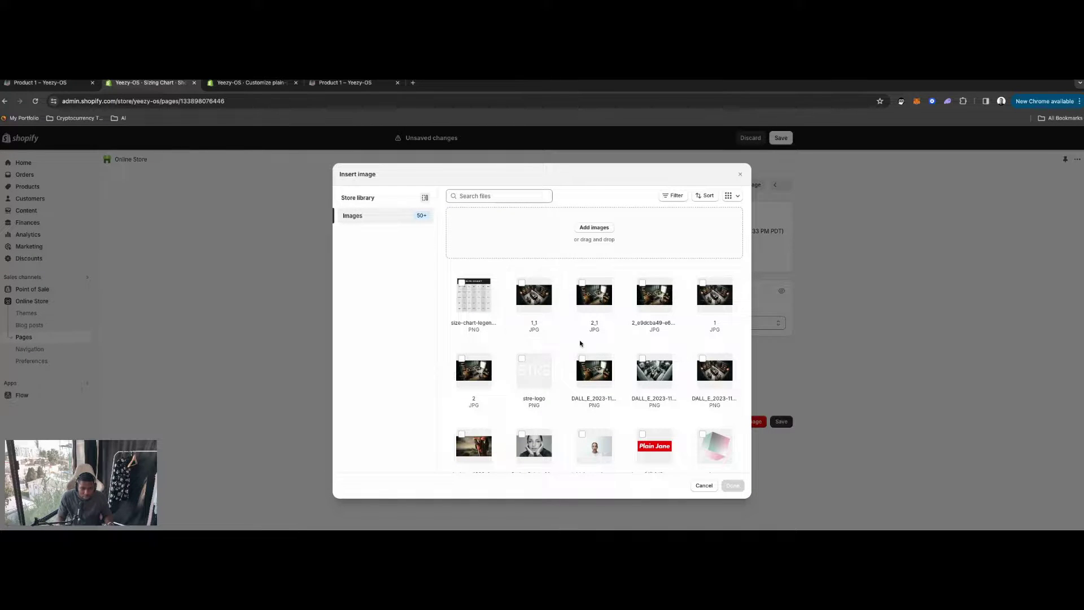
pyautogui.click(528, 289)
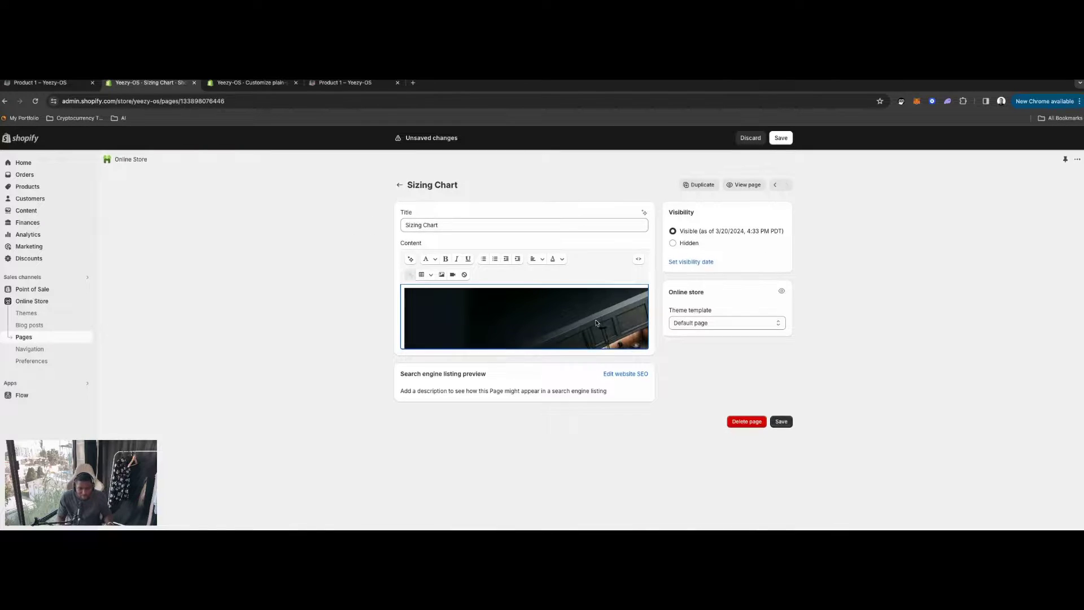
pyautogui.click(654, 355)
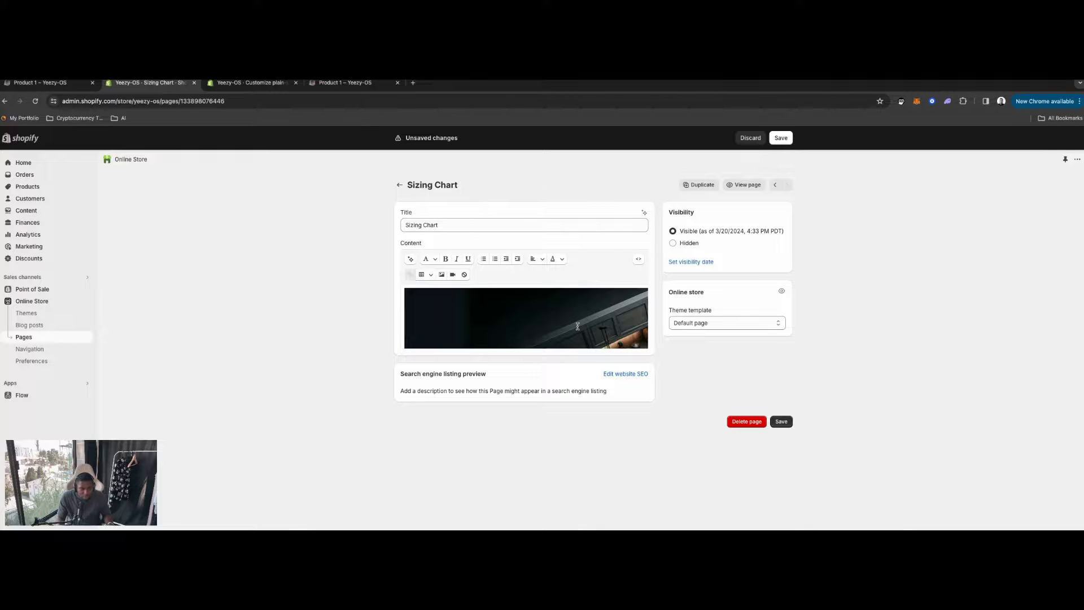
# Set the inserted image's size to Product thumbnail (240px) and save the Sizing Chart page.
pyautogui.doubleClick(551, 327)
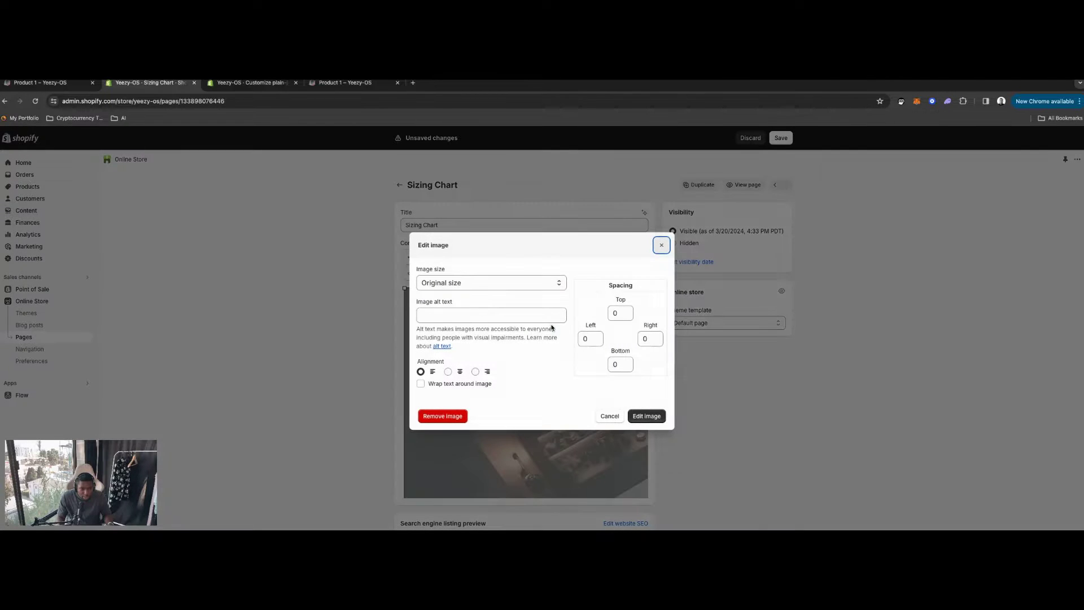
pyautogui.click(457, 283)
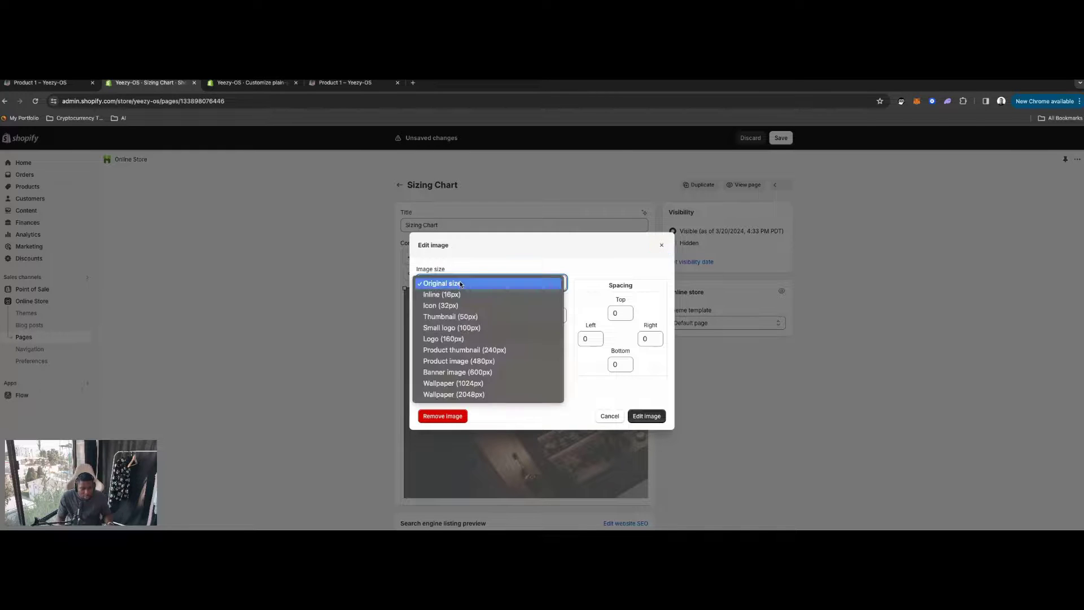
pyautogui.click(474, 354)
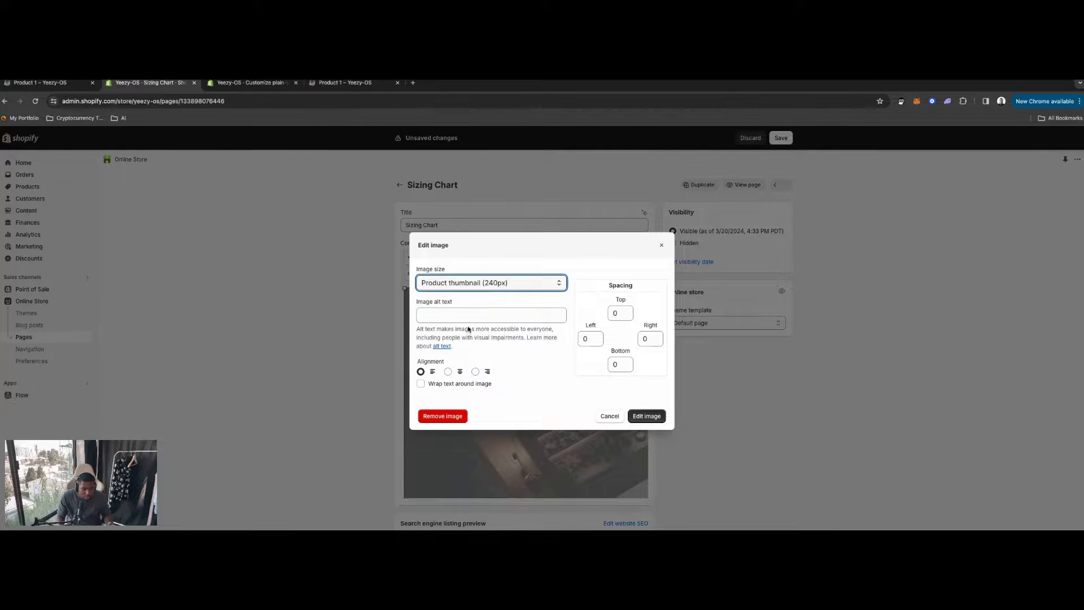
pyautogui.click(645, 417)
pyautogui.click(782, 421)
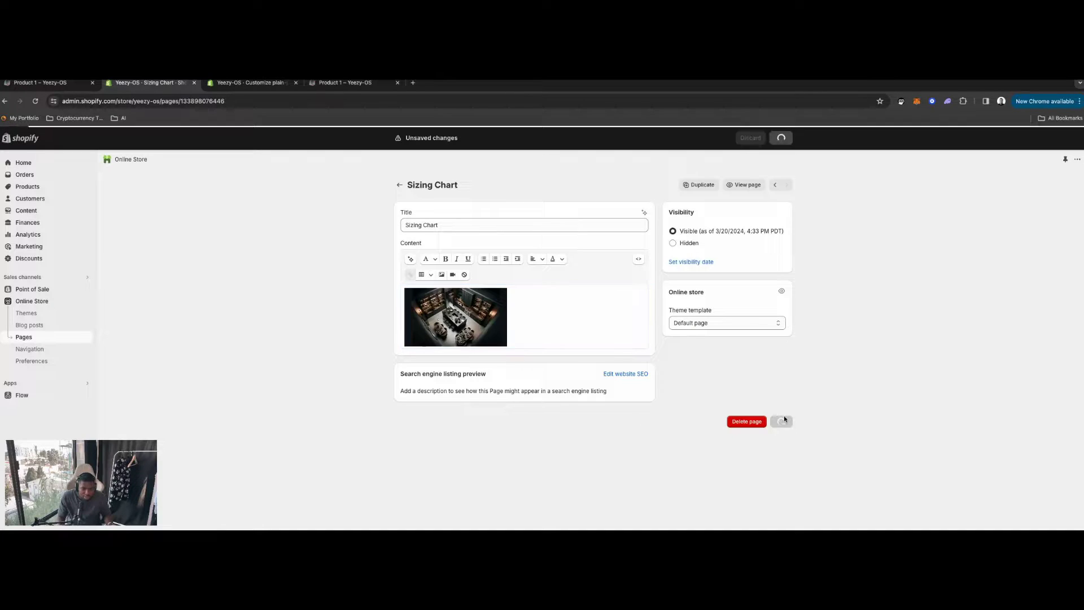
# Reload the live Product 1 page and expand its Sizing Chart accordion to check the inserted image.
pyautogui.click(258, 84)
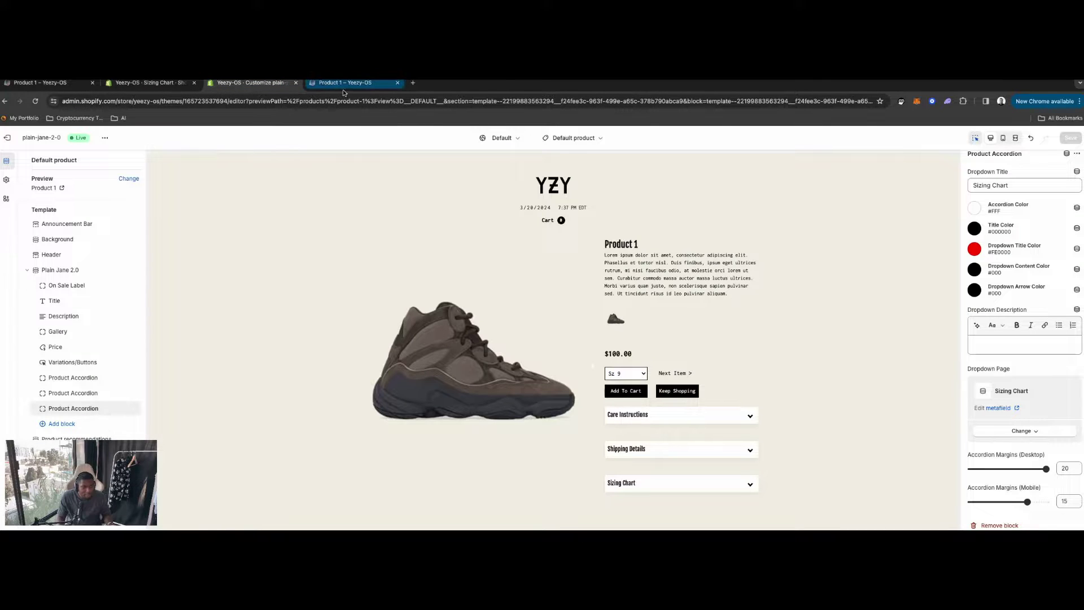
pyautogui.click(322, 85)
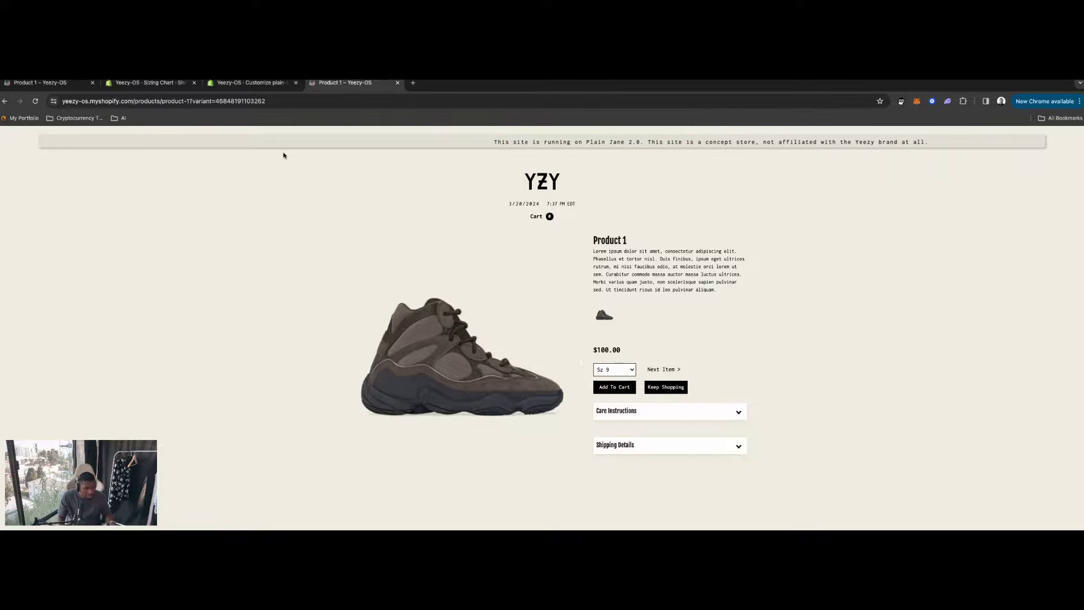
pyautogui.press('super+r')
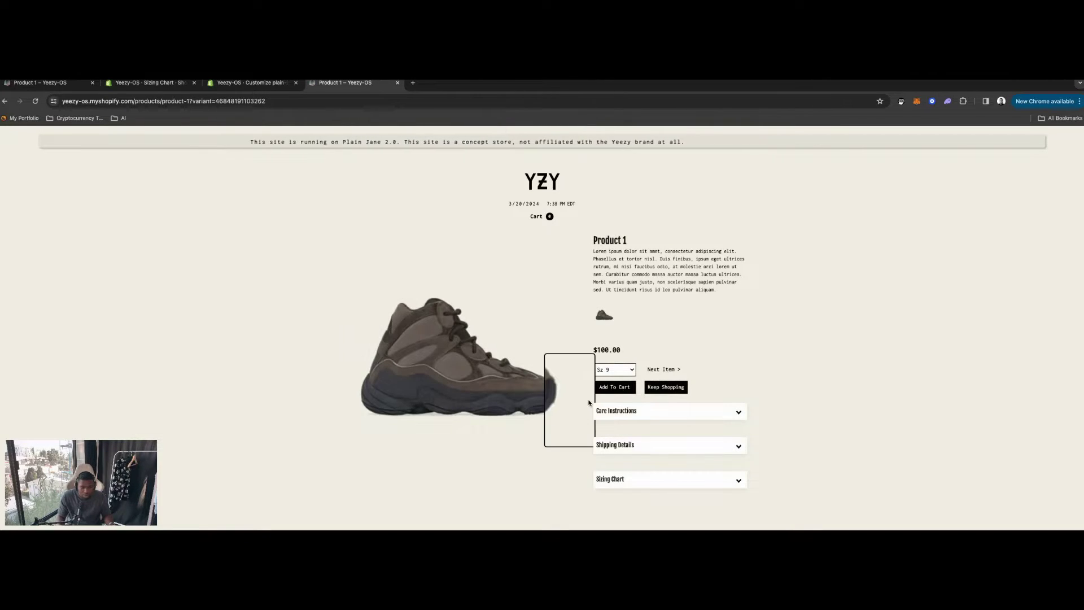
pyautogui.click(656, 478)
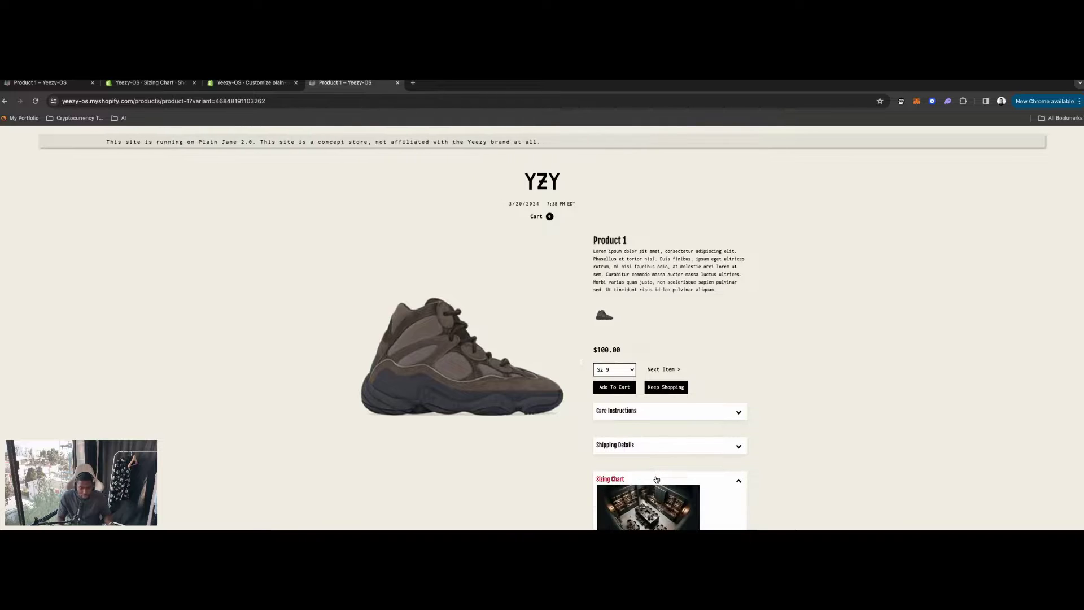
pyautogui.scroll(-1, 656, 479)
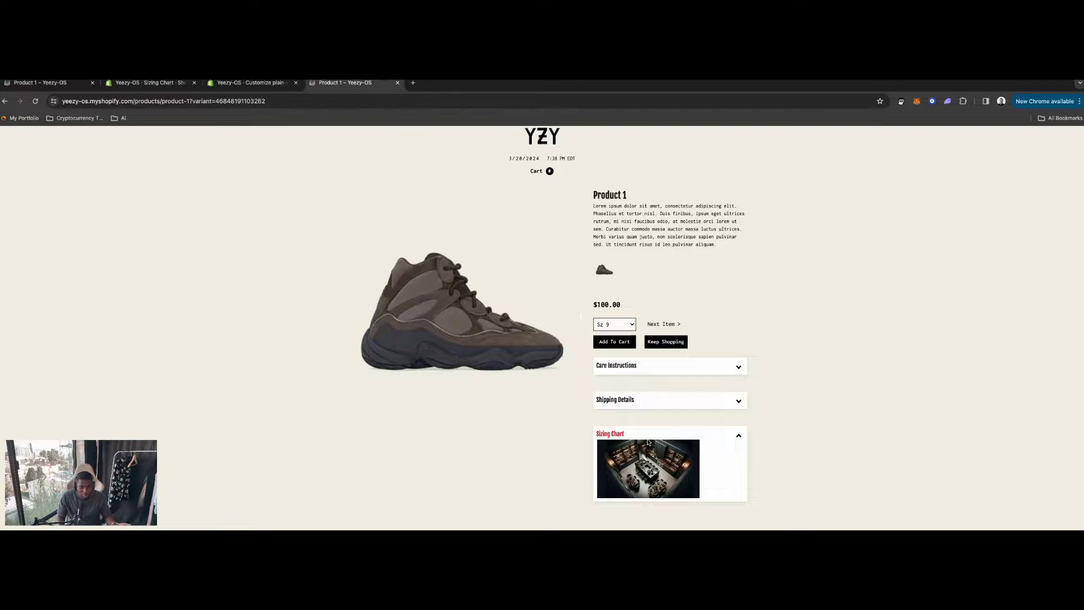
pyautogui.press('super+r')
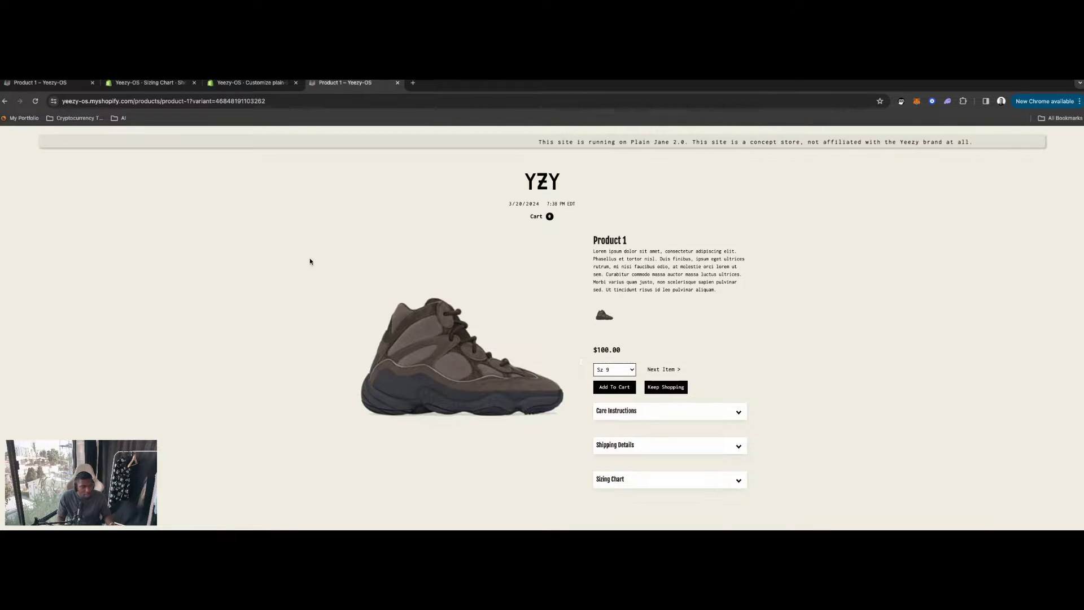
# In the theme editor, set the desktop accordion margins to 6 for Sizing Chart and 9 px for Shipping Details.
pyautogui.click(227, 83)
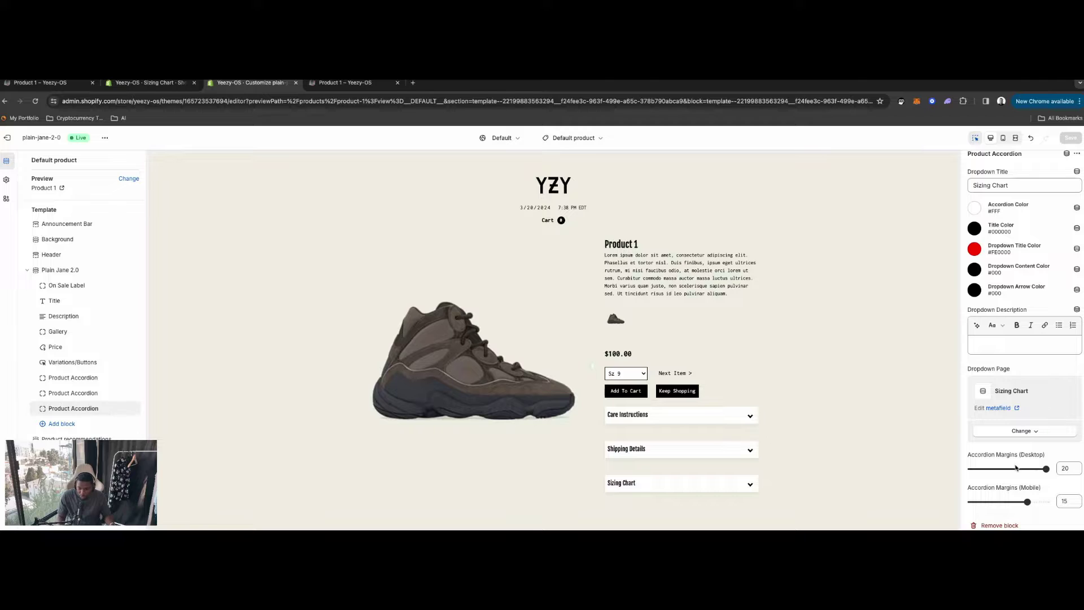
pyautogui.moveTo(1045, 470); pyautogui.dragTo(994, 472)
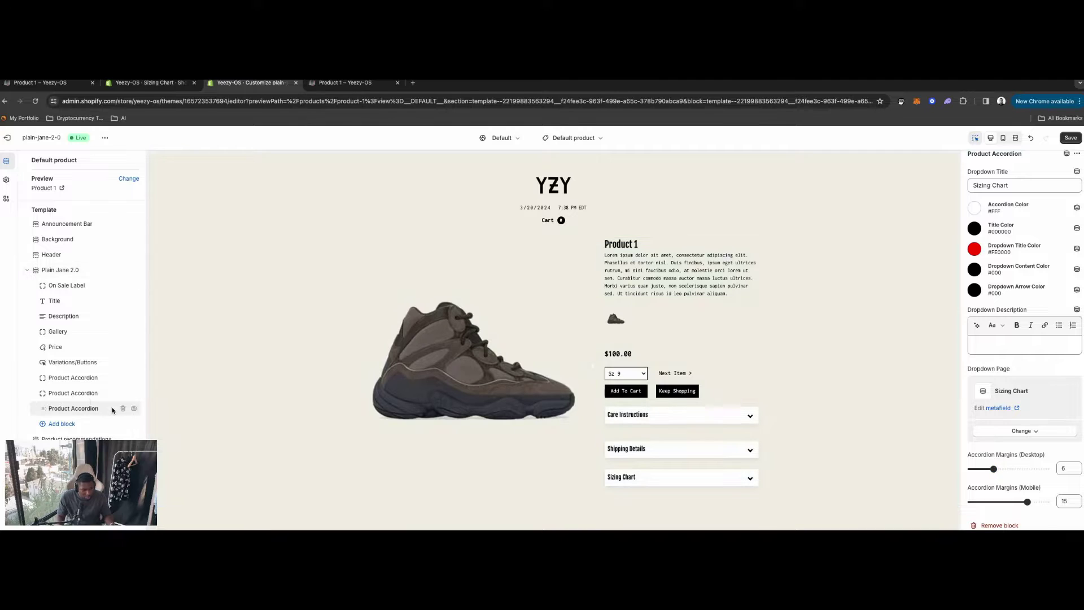
pyautogui.click(89, 400)
pyautogui.click(66, 395)
pyautogui.click(65, 396)
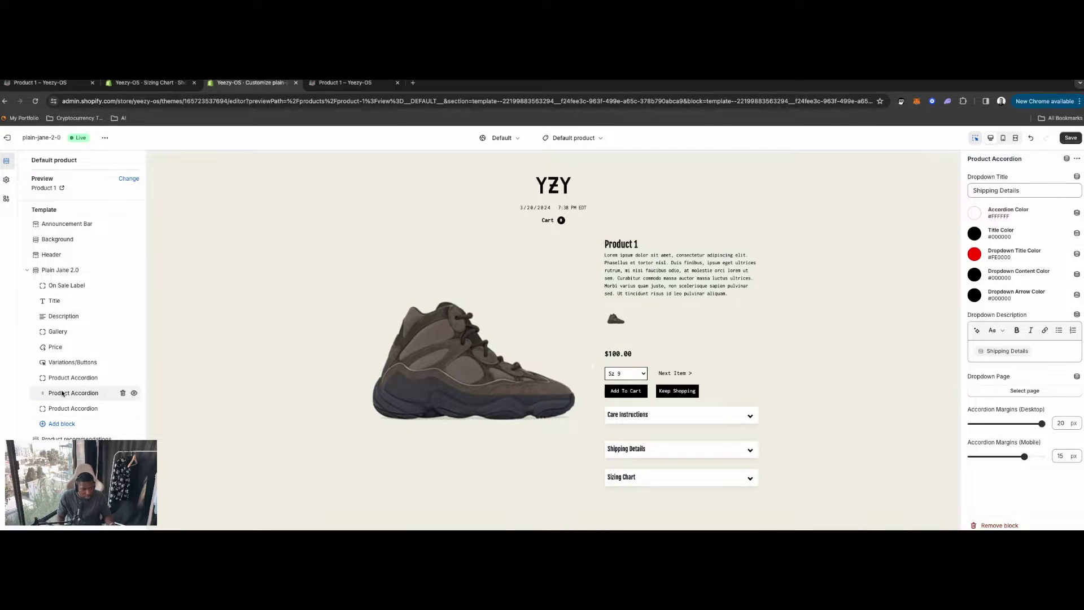
pyautogui.moveTo(1042, 425); pyautogui.dragTo(1003, 425)
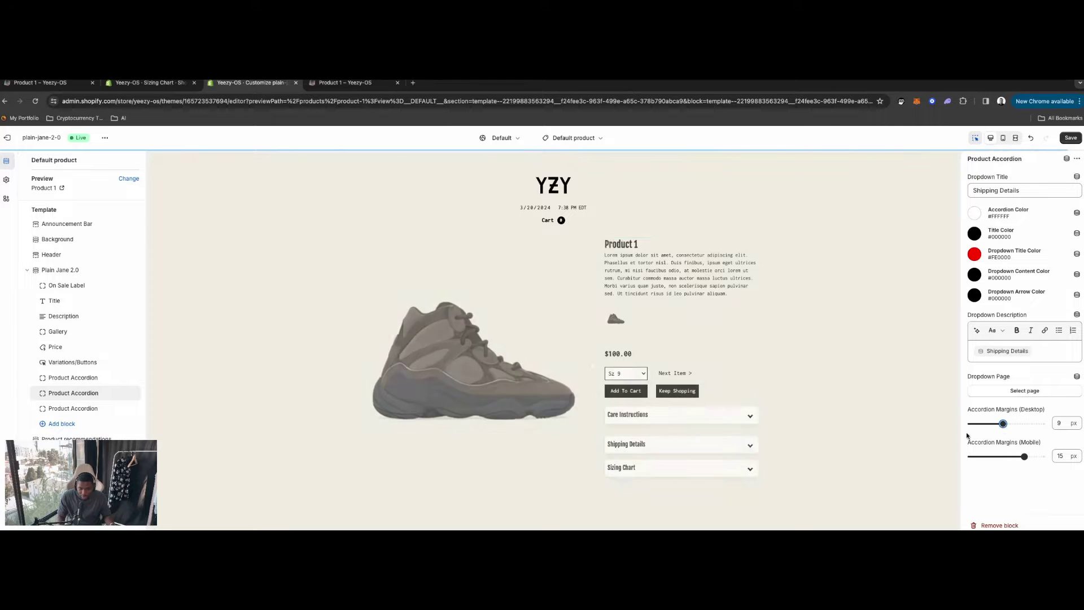